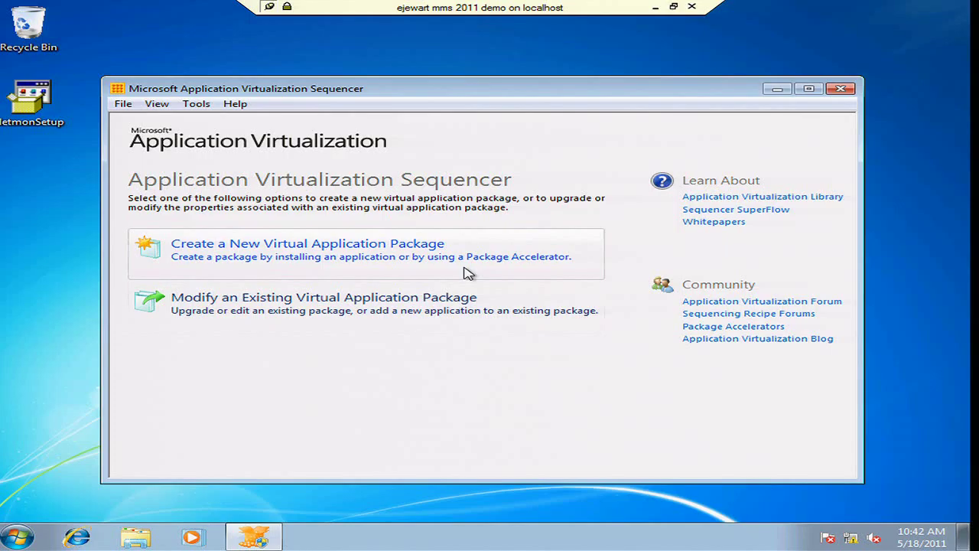
Step: Start a new virtual application package and choose the Create Package (default) packaging method
{"action": "left_click", "coordinate": [372, 269]}
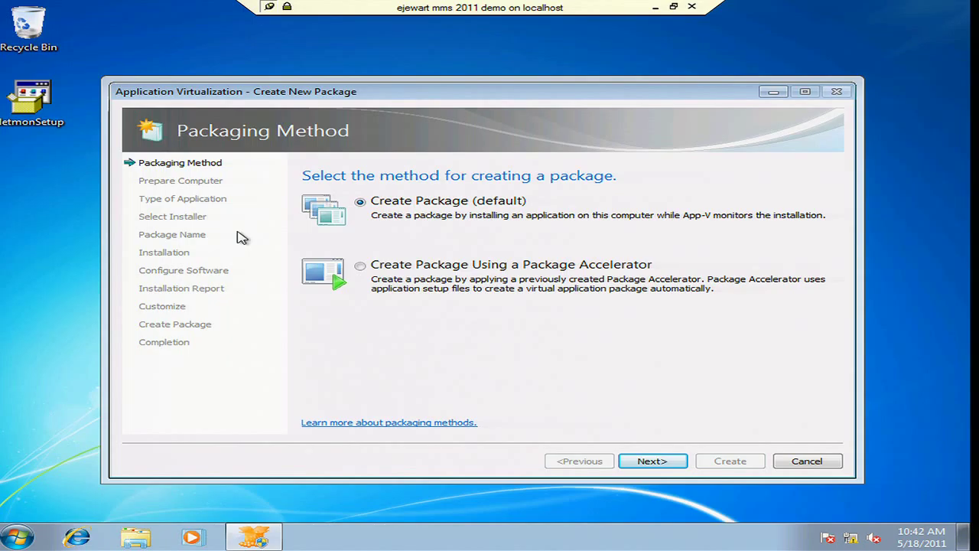
{"action": "left_click", "coordinate": [383, 277]}
{"action": "left_click", "coordinate": [376, 203]}
{"action": "left_click", "coordinate": [382, 264]}
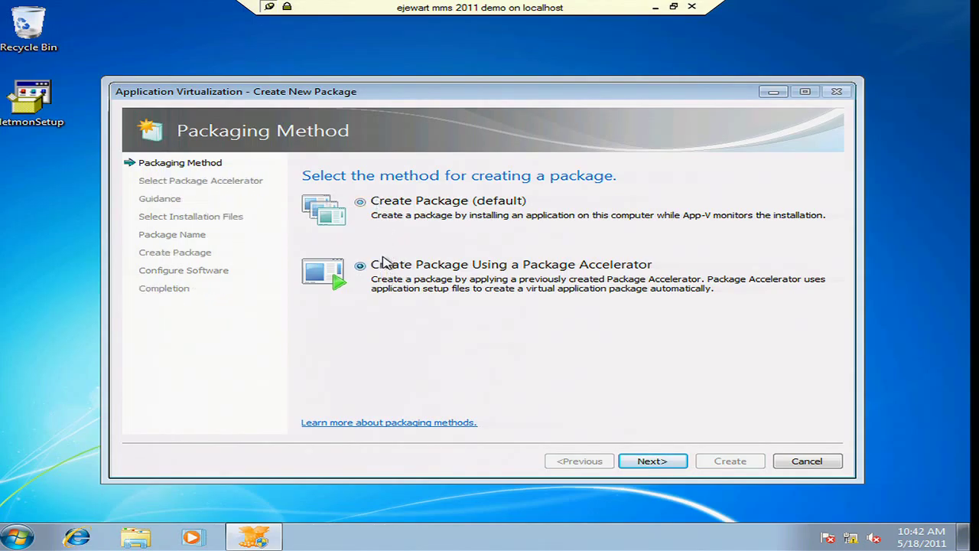
{"action": "left_click", "coordinate": [380, 212]}
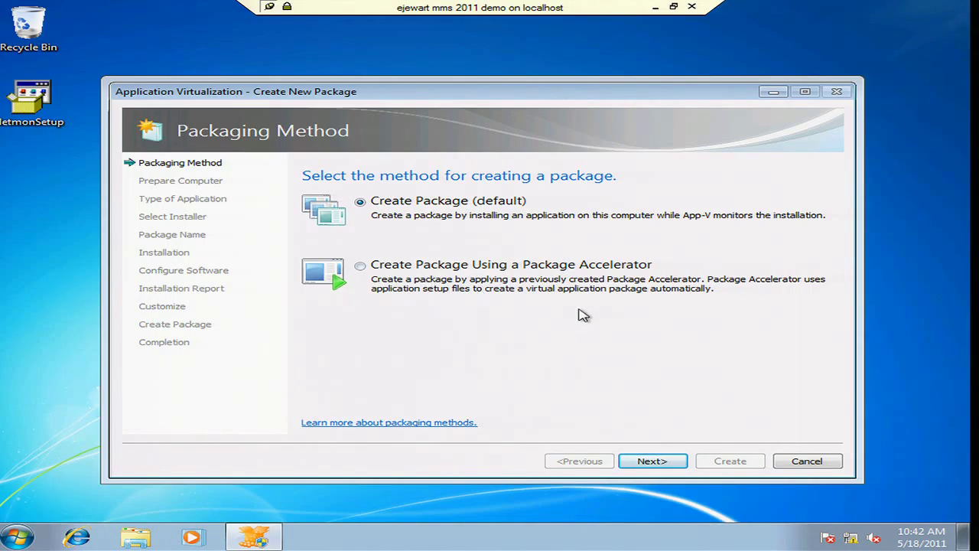
{"action": "left_click", "coordinate": [641, 468]}
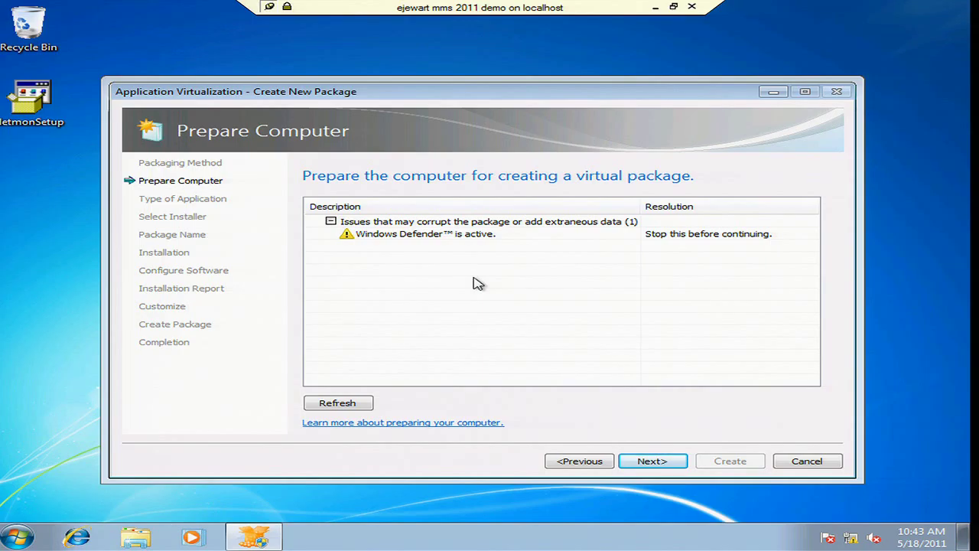
Step: Read the details of the Windows Defender issue and open the Windows Services console
{"action": "double_click", "coordinate": [429, 241]}
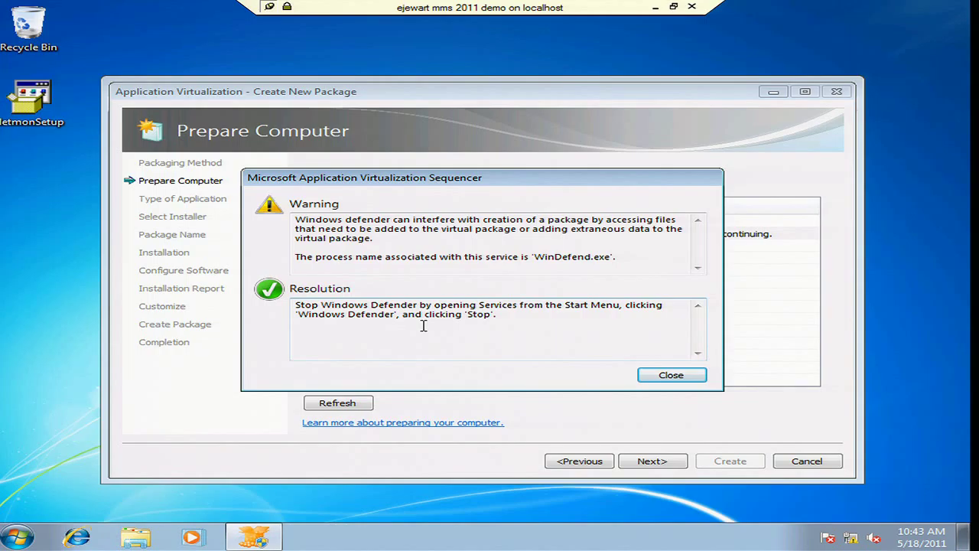
{"action": "left_click", "coordinate": [14, 538]}
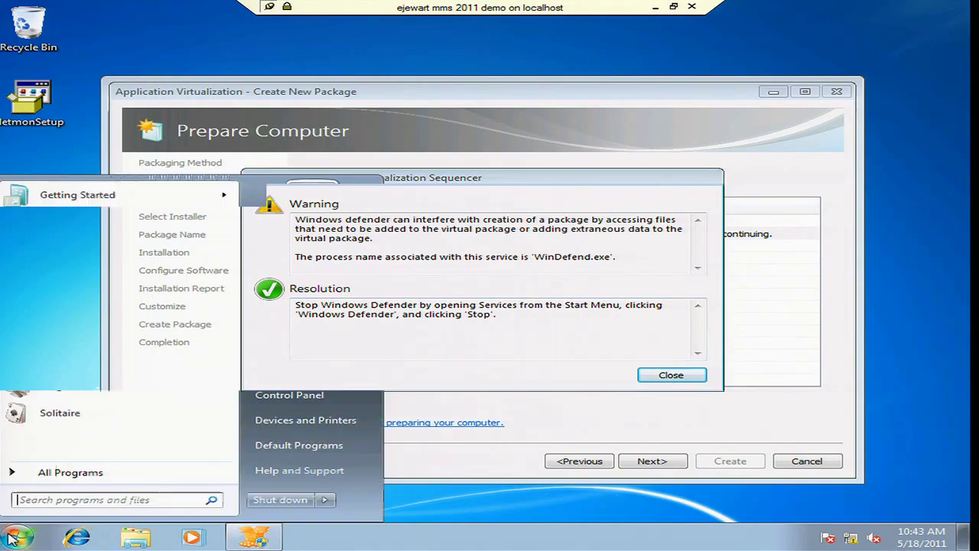
{"action": "type", "text": "services"}
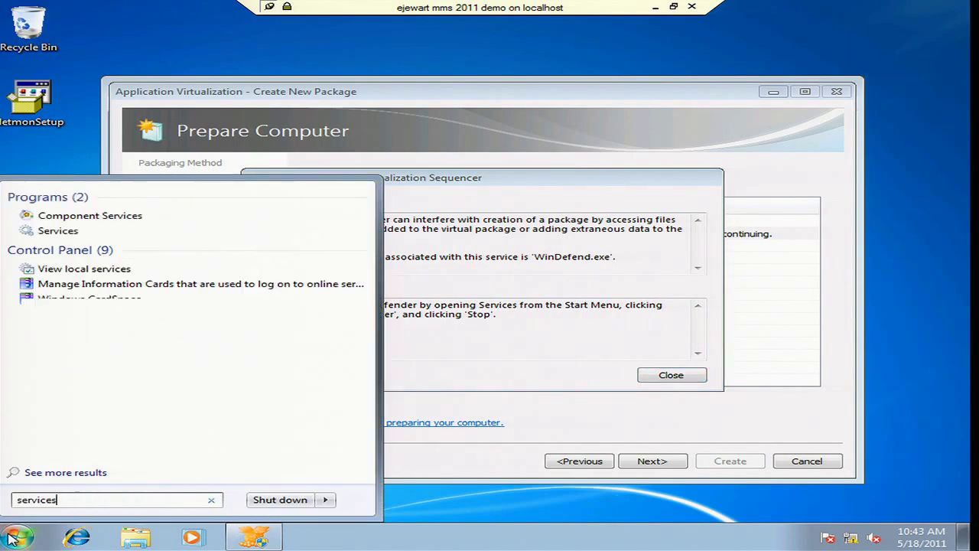
{"action": "key", "text": "Down"}
{"action": "key", "text": "Return"}
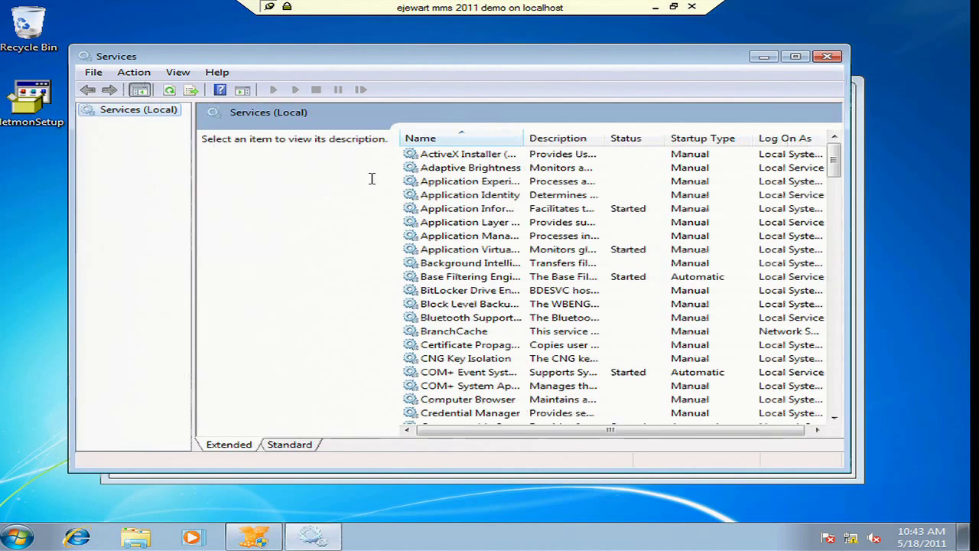
Step: Find the Windows Defender service in the services list and stop it
{"action": "left_click", "coordinate": [470, 192]}
{"action": "type", "text": "windows"}
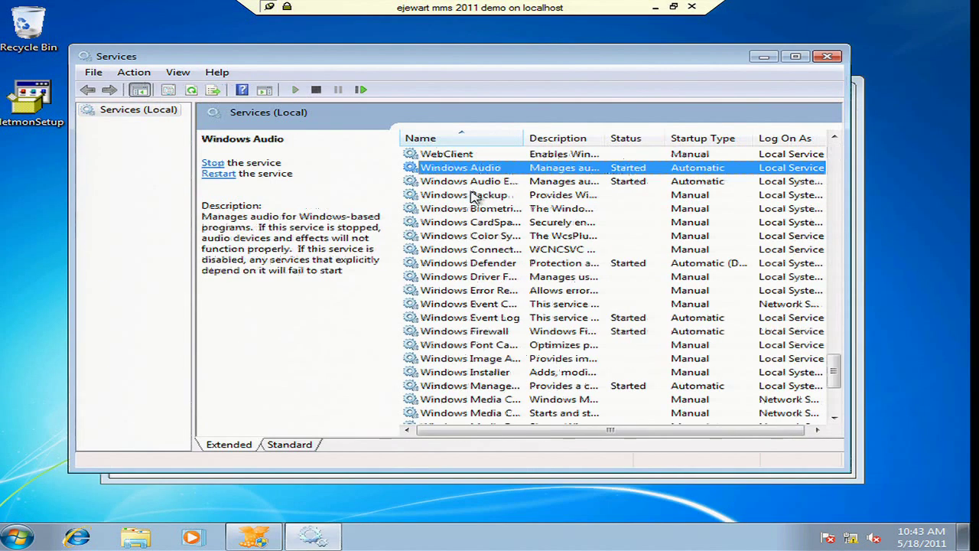
{"action": "type", "text": " d"}
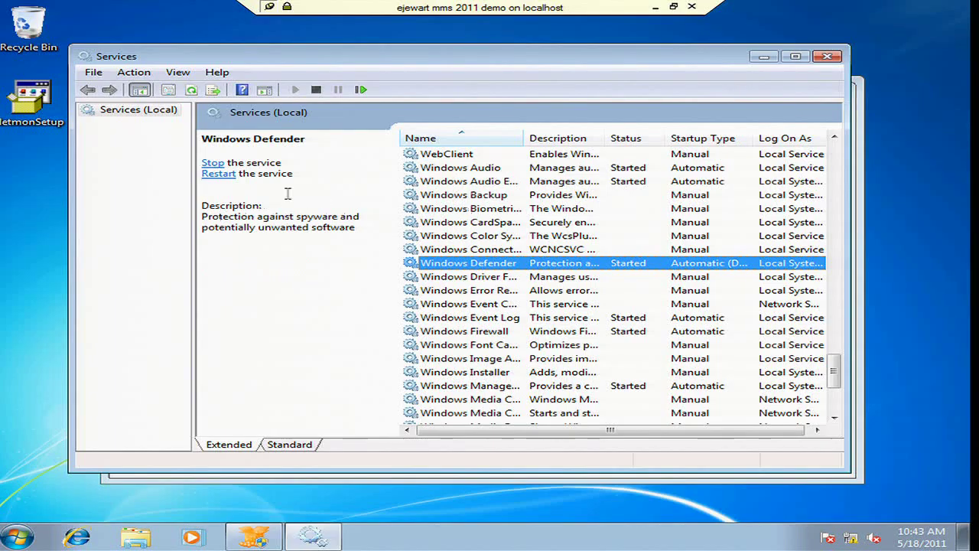
{"action": "left_click", "coordinate": [213, 163]}
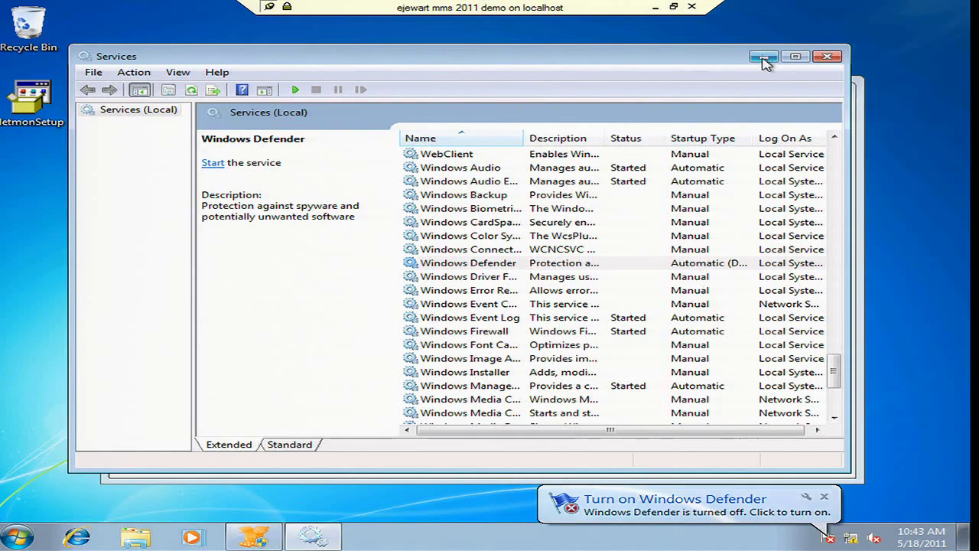
Step: Minimize Services, dismiss the Windows Defender issue details and recheck the computer for packaging issues
{"action": "left_click", "coordinate": [765, 61]}
{"action": "left_click", "coordinate": [650, 375]}
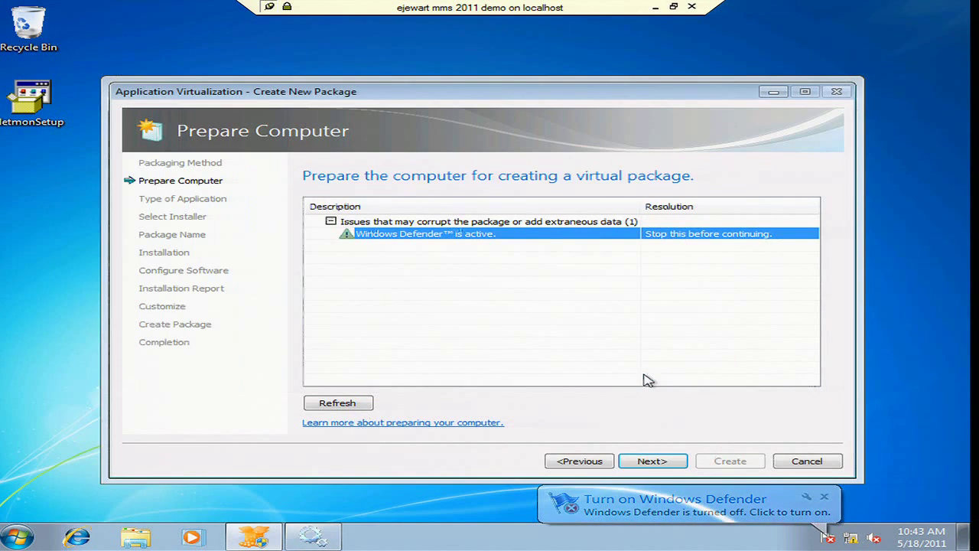
{"action": "left_click", "coordinate": [348, 407]}
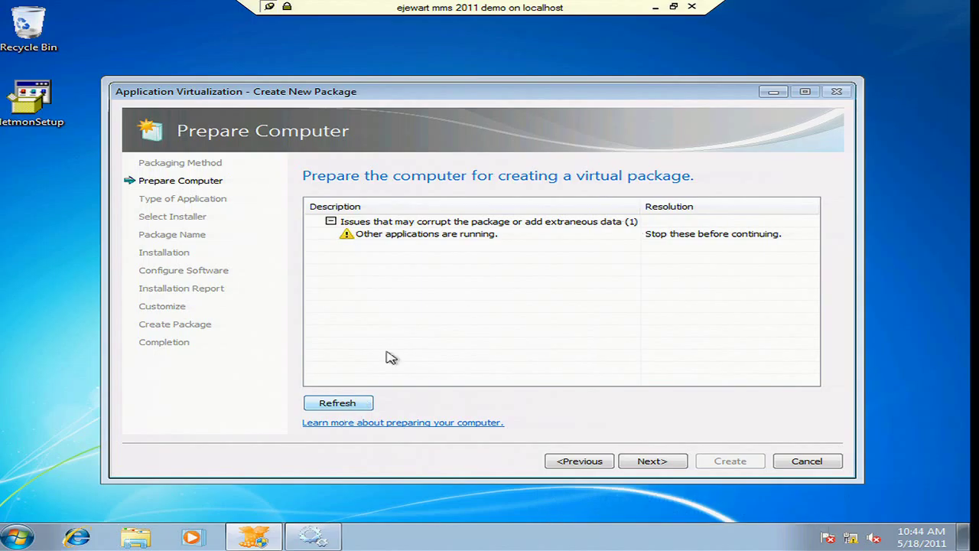
Step: Review which running applications must be closed, close Services, recheck the computer and continue to the application type
{"action": "double_click", "coordinate": [451, 238]}
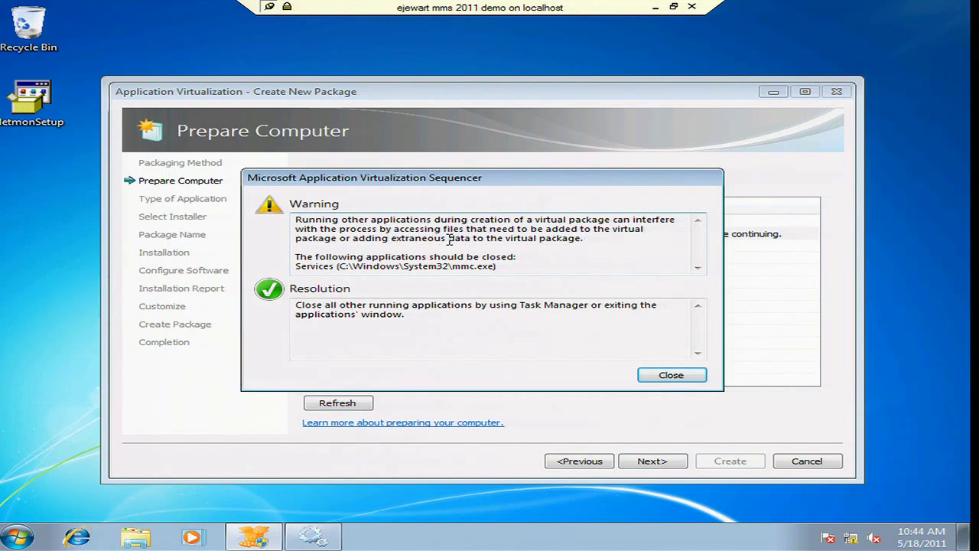
{"action": "left_click_drag", "start_coordinate": [501, 266], "coordinate": [294, 258]}
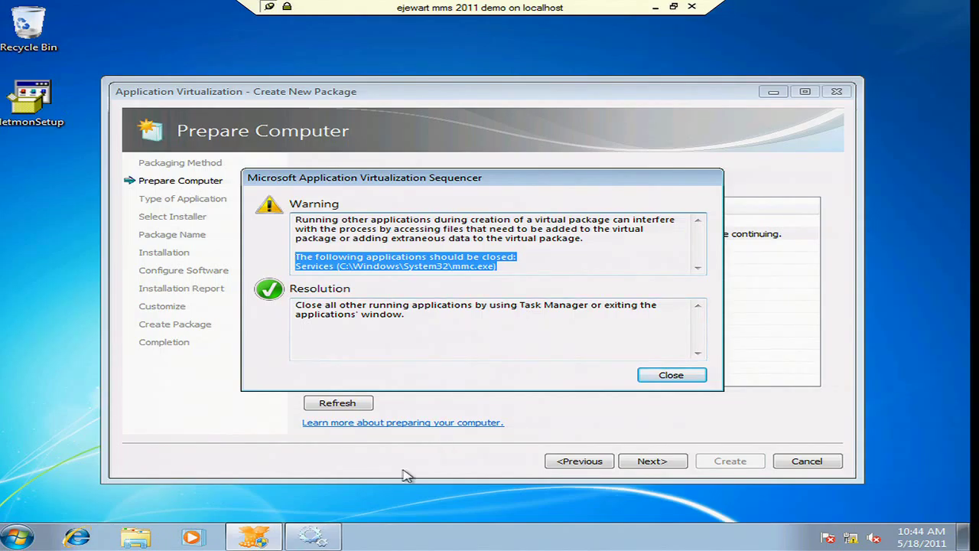
{"action": "left_click", "coordinate": [313, 538]}
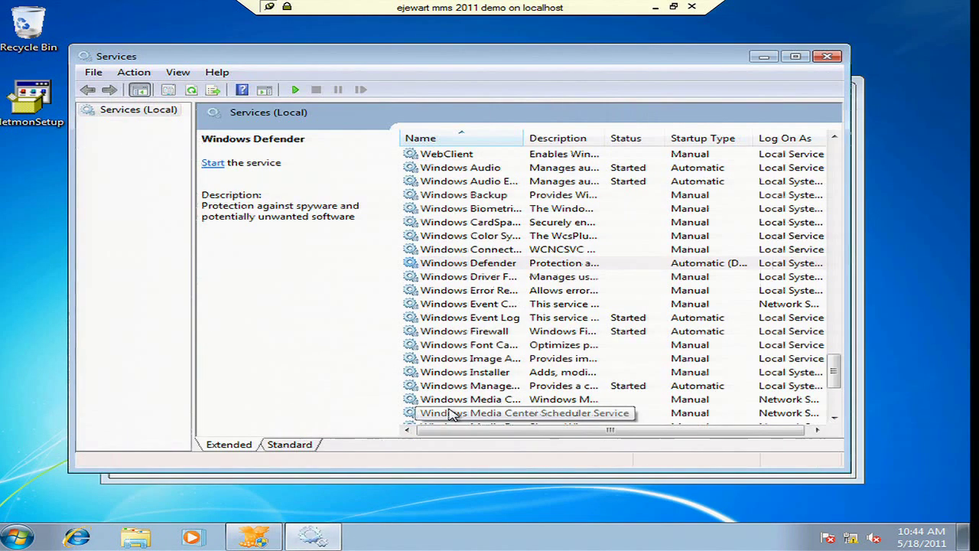
{"action": "key", "text": "alt+F4"}
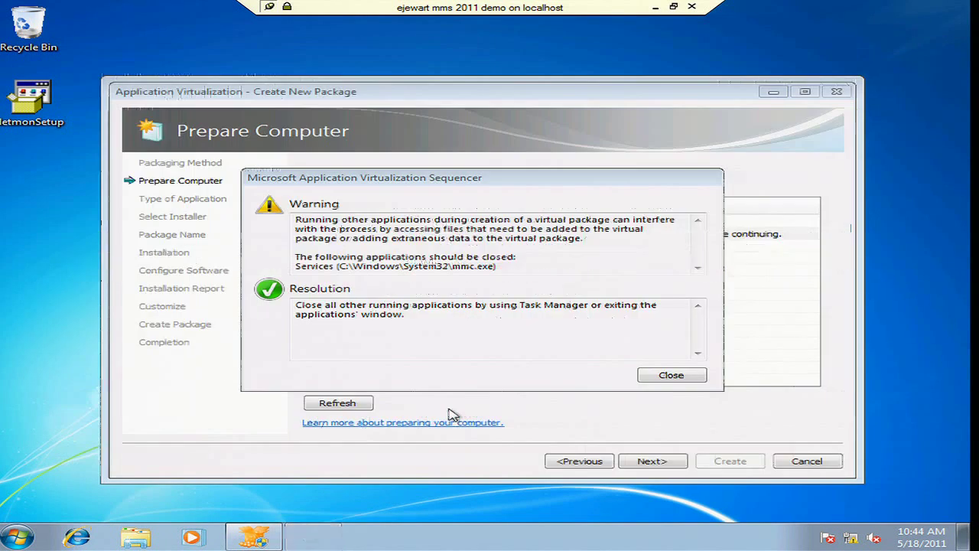
{"action": "left_click", "coordinate": [691, 380]}
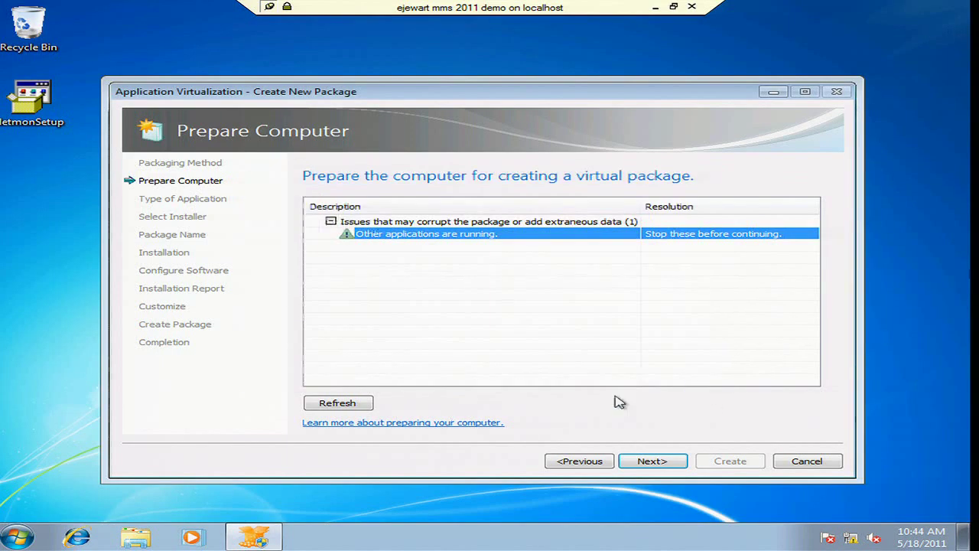
{"action": "left_click", "coordinate": [349, 407]}
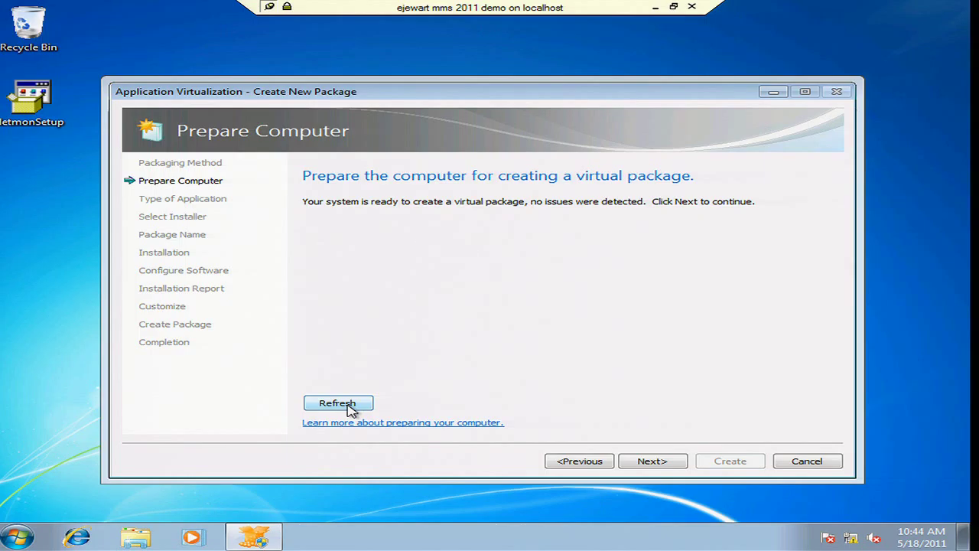
{"action": "left_click", "coordinate": [671, 463]}
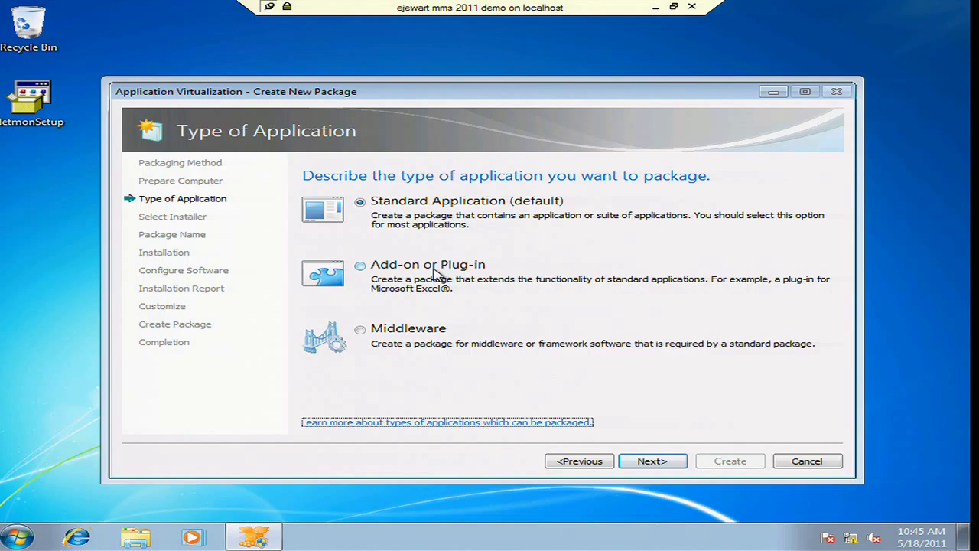
Step: Compare the wizard stages for the Middleware, Add-on or Plug-in, and Standard Application types
{"action": "left_click", "coordinate": [398, 334]}
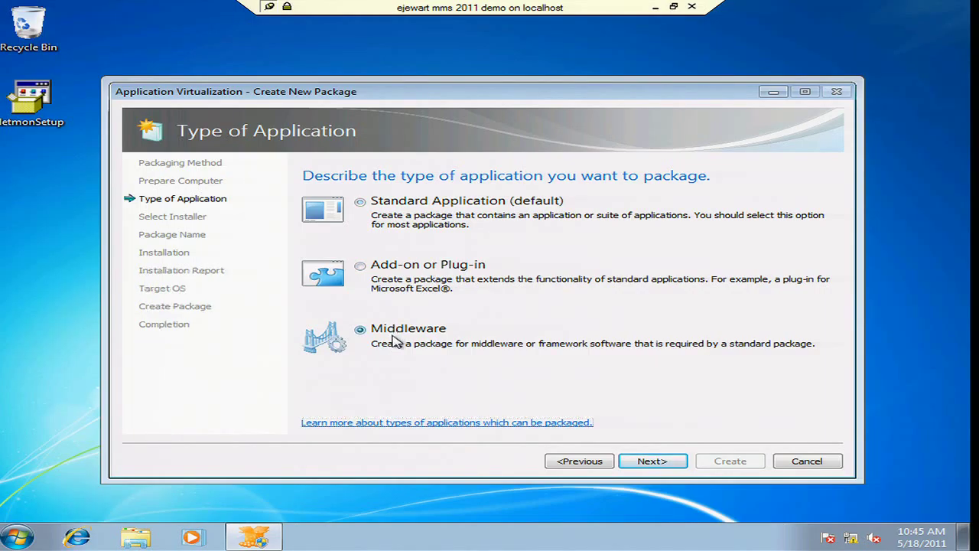
{"action": "left_click", "coordinate": [371, 266]}
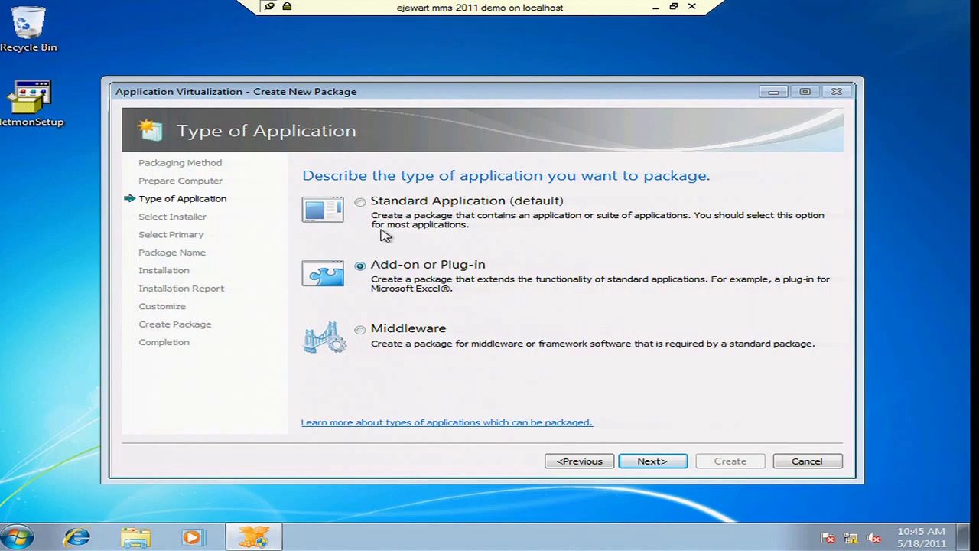
{"action": "left_click", "coordinate": [361, 205]}
{"action": "left_click", "coordinate": [365, 266]}
{"action": "left_click", "coordinate": [366, 329]}
{"action": "left_click", "coordinate": [365, 266]}
Step: Choose Standard Application (default) as the application type and continue to the installer selection
{"action": "left_click", "coordinate": [361, 203]}
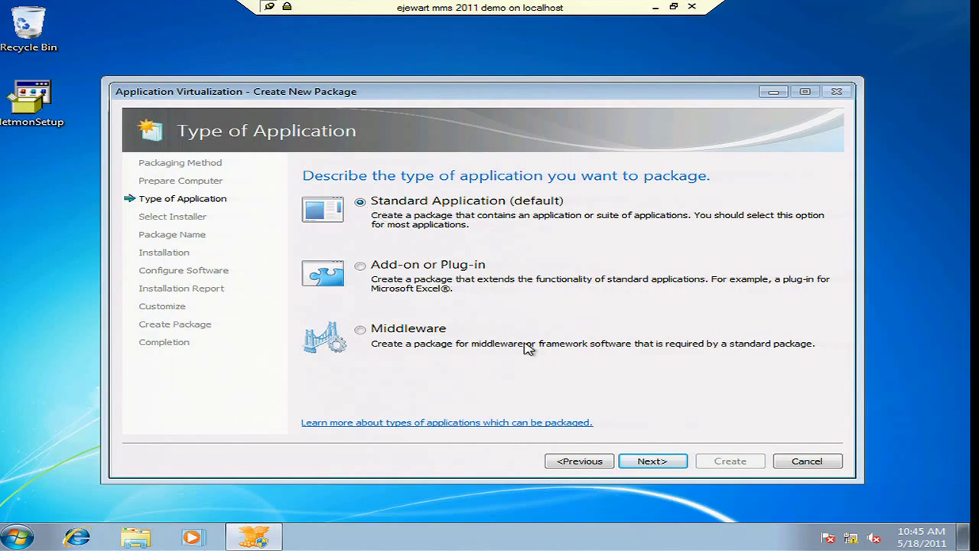
{"action": "left_click", "coordinate": [652, 462]}
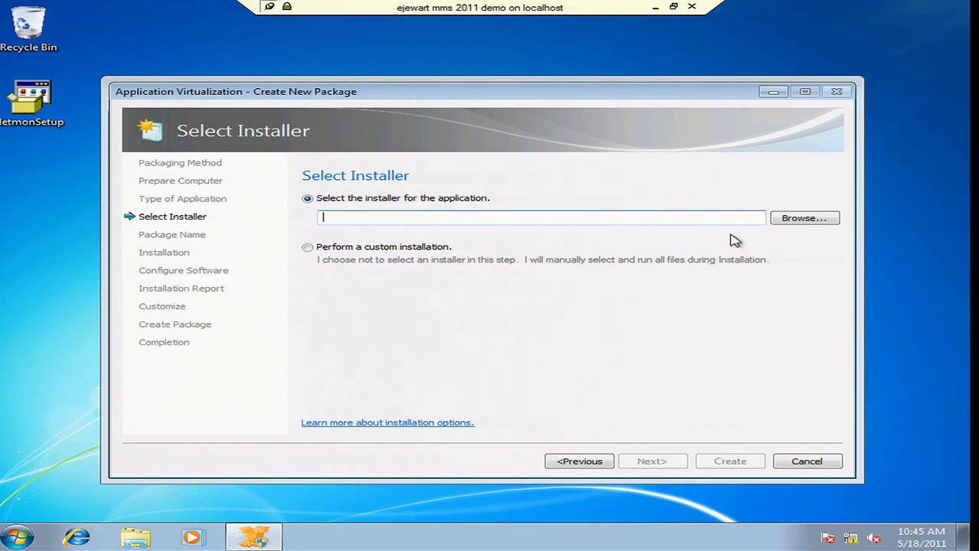
Step: Choose NetmonSetup.exe from the Desktop as the application's installer and continue to the package name
{"action": "left_click", "coordinate": [782, 222]}
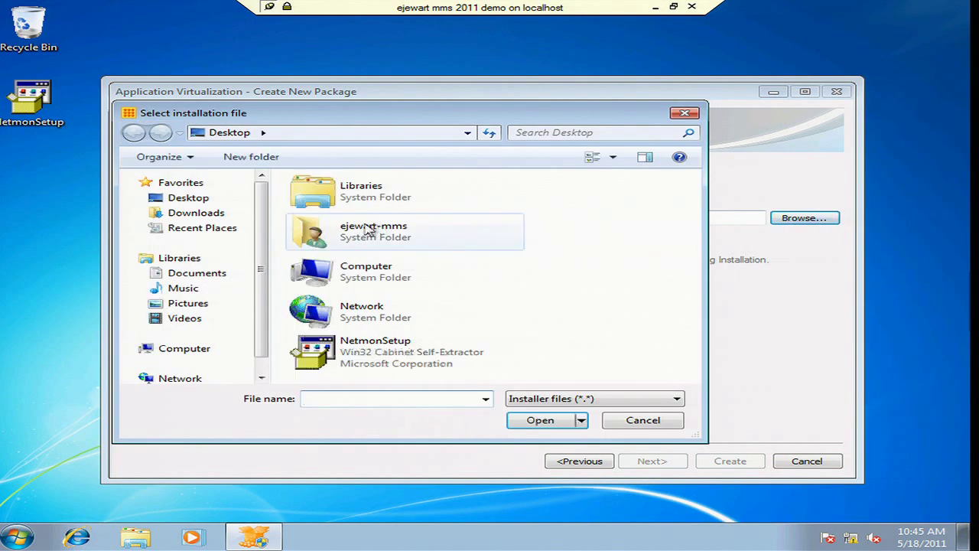
{"action": "left_click", "coordinate": [399, 360]}
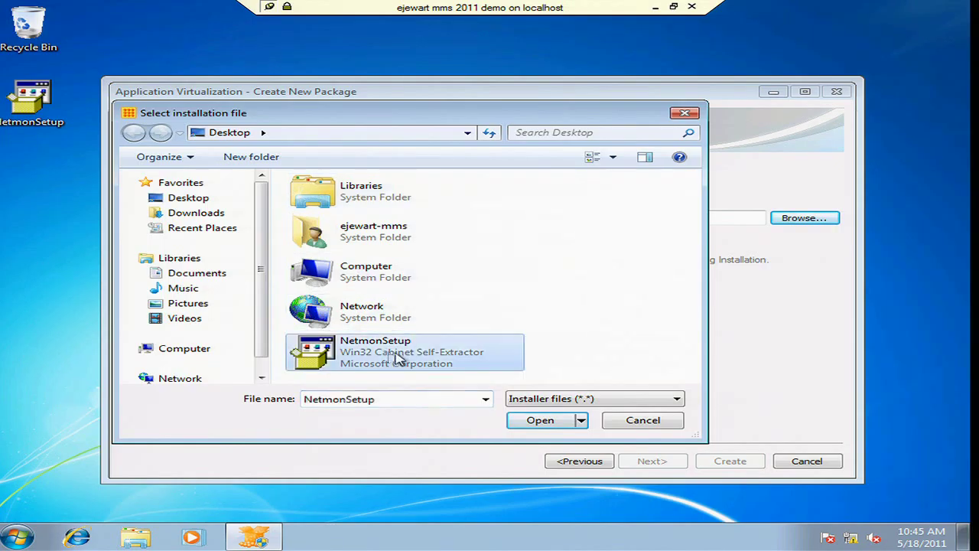
{"action": "left_click", "coordinate": [540, 420]}
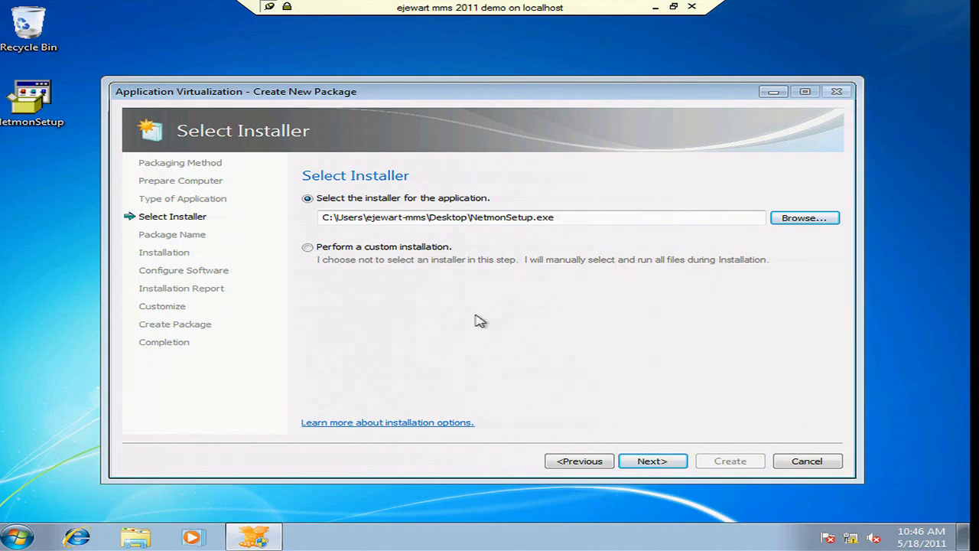
{"action": "left_click", "coordinate": [632, 461]}
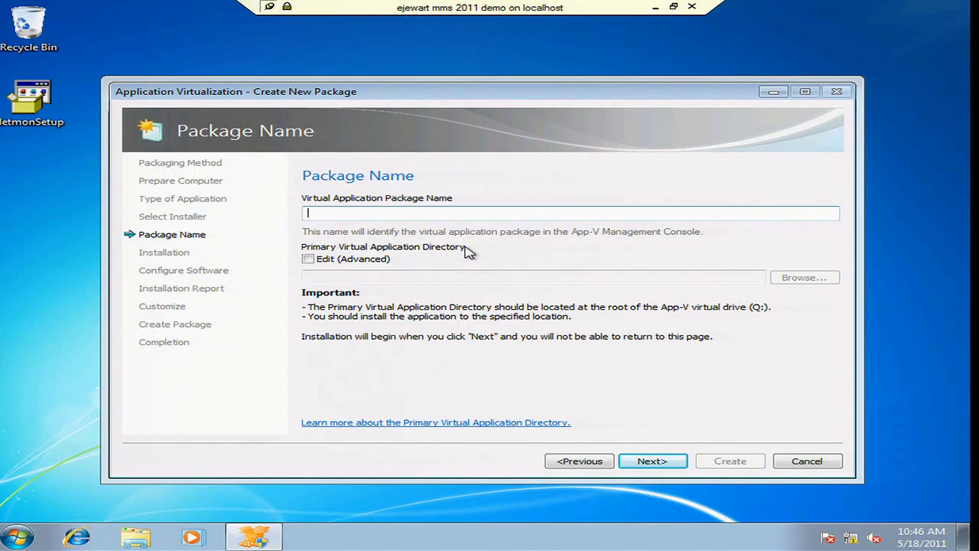
Step: Name the virtual application package Network Monitor and review its primary virtual application directory and the advanced edit option
{"action": "type", "text": "Network Monitor"}
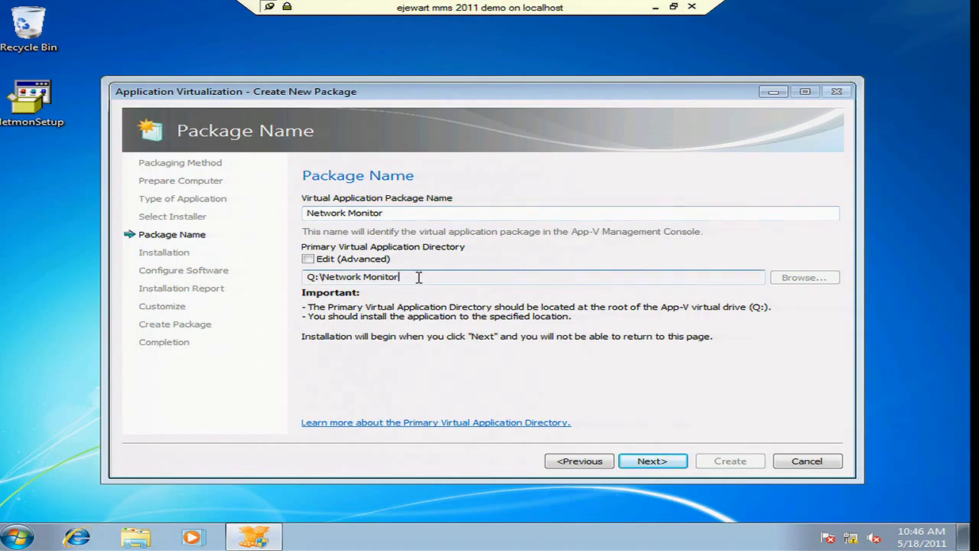
{"action": "left_click_drag", "start_coordinate": [417, 276], "coordinate": [267, 291]}
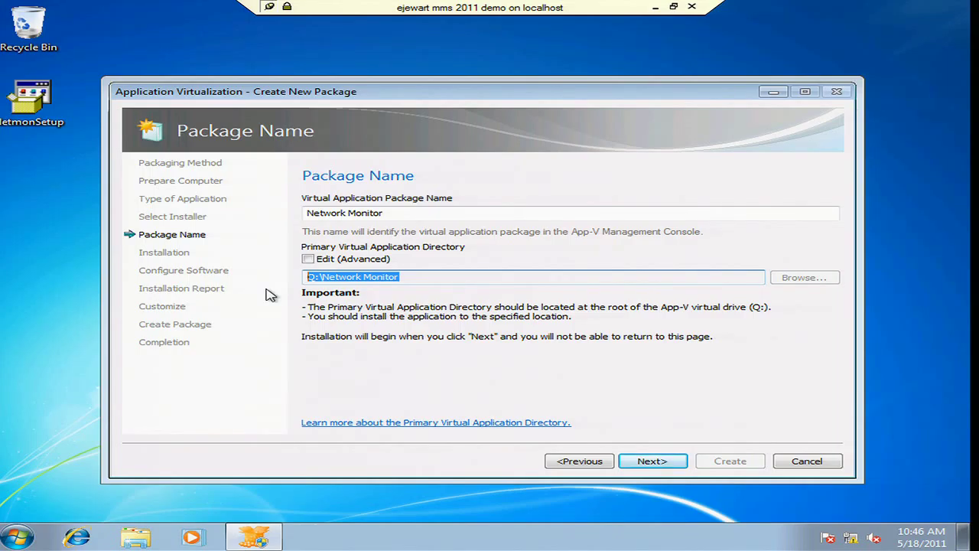
{"action": "left_click_drag", "start_coordinate": [415, 278], "coordinate": [312, 278]}
{"action": "left_click", "coordinate": [335, 260]}
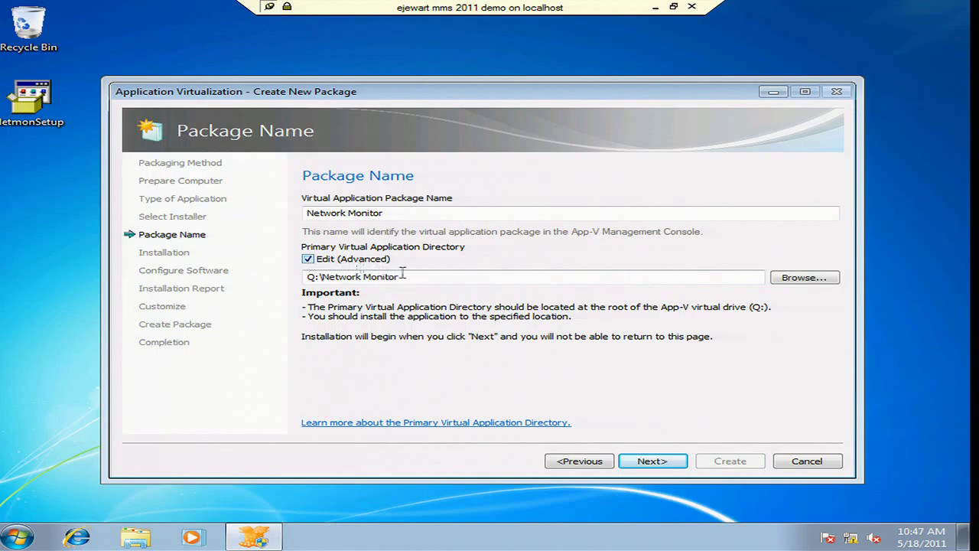
{"action": "left_click_drag", "start_coordinate": [401, 276], "coordinate": [247, 298]}
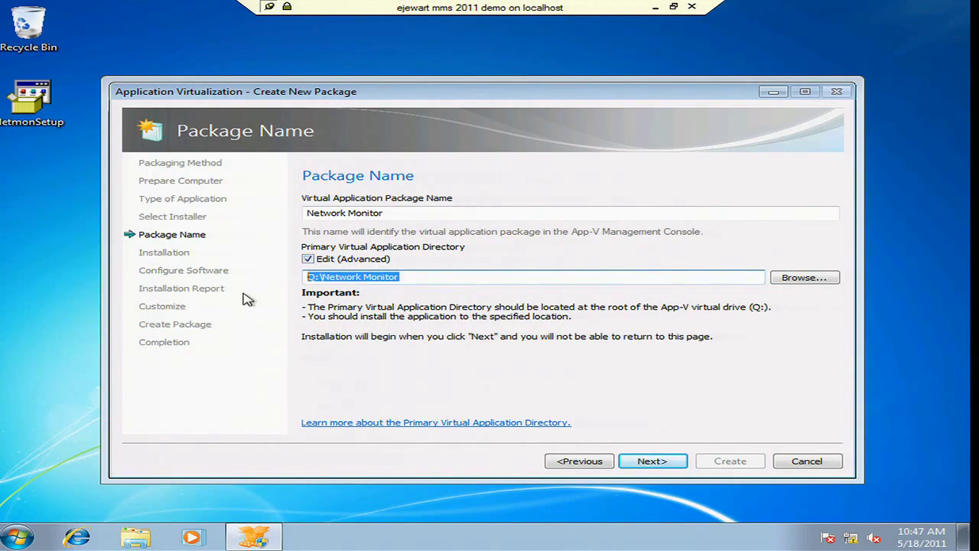
{"action": "left_click", "coordinate": [308, 259]}
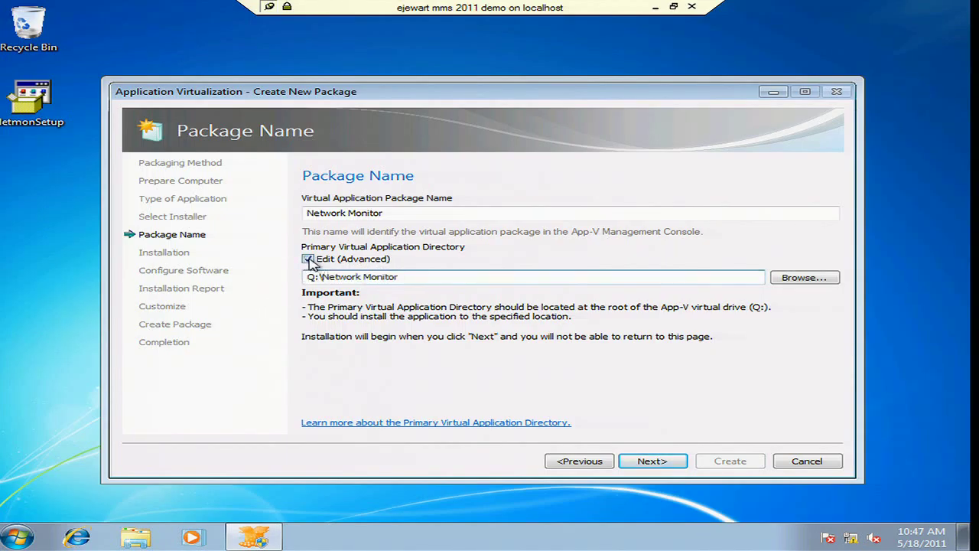
Step: Begin the monitored installation and agree to install the Microsoft Network Monitor engine and parsers
{"action": "left_click", "coordinate": [648, 461]}
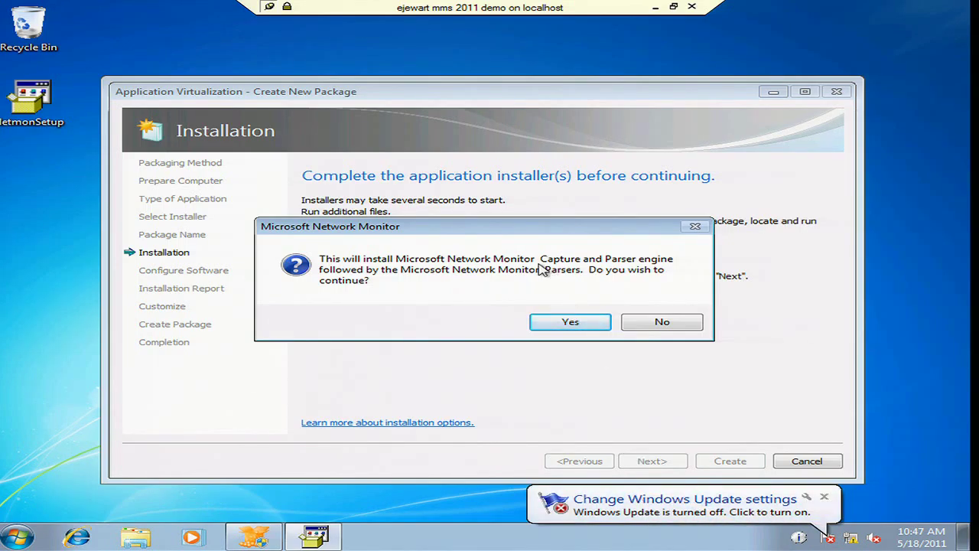
{"action": "left_click", "coordinate": [557, 324]}
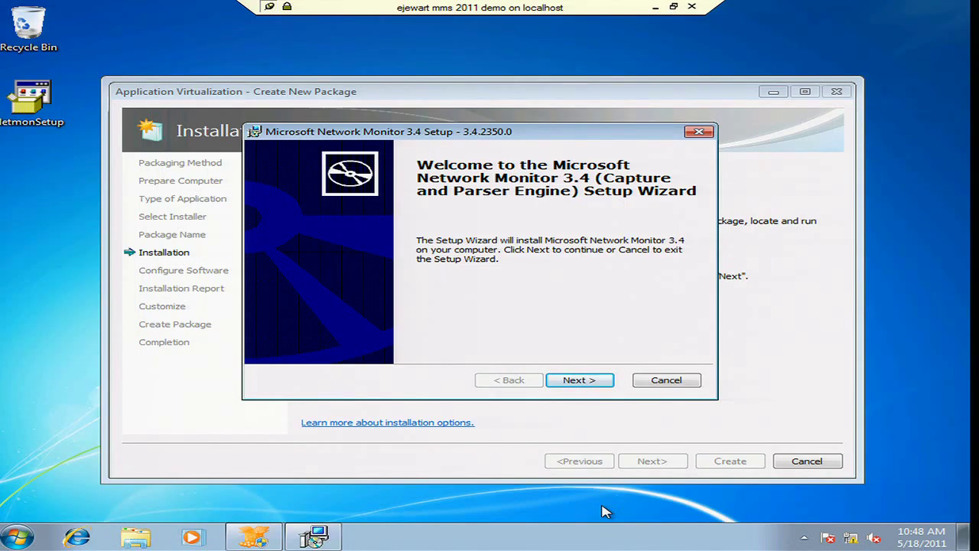
Step: Accept the Microsoft Network Monitor 3.4 license terms and choose the Custom setup type
{"action": "left_click", "coordinate": [580, 381]}
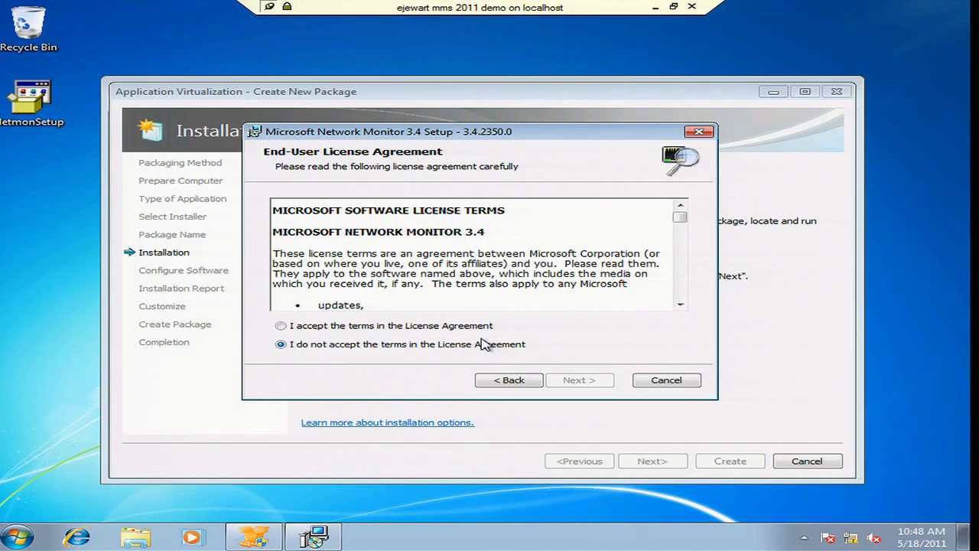
{"action": "left_click", "coordinate": [484, 326]}
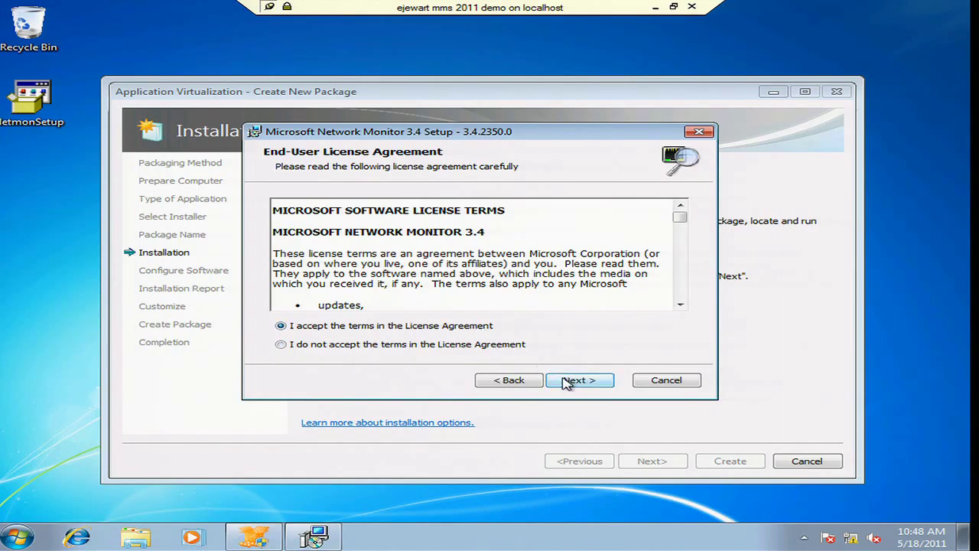
{"action": "left_click", "coordinate": [566, 382]}
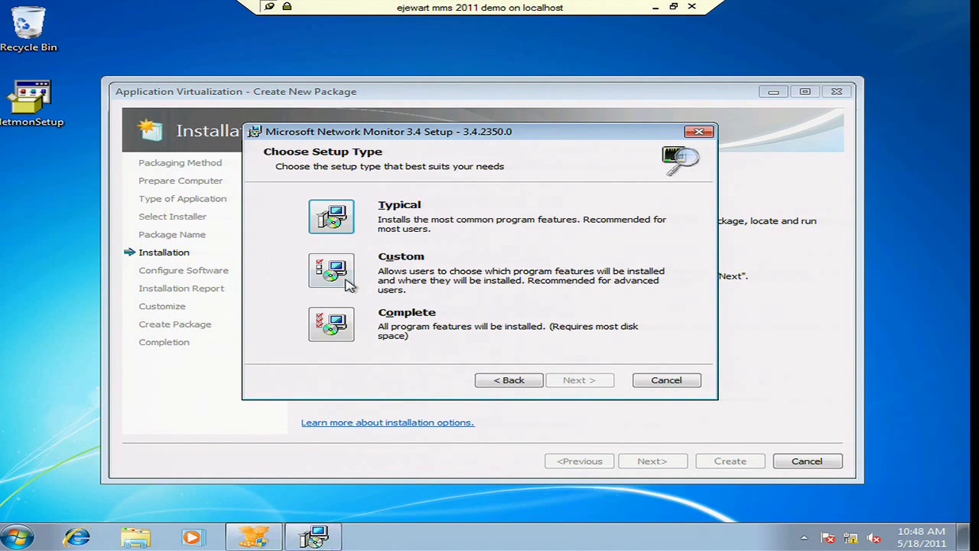
{"action": "left_click", "coordinate": [349, 283]}
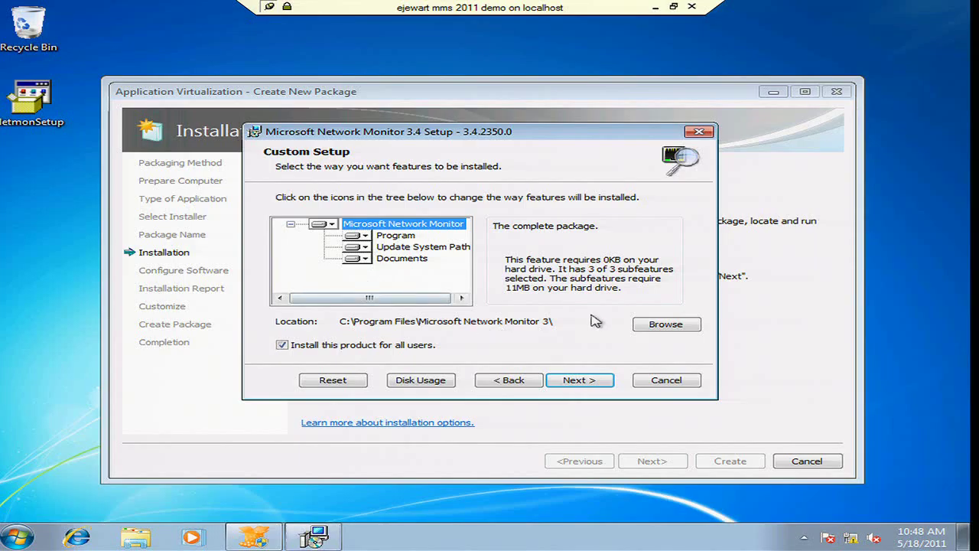
Step: Change the installation's destination folder to Q:\Network Monitor\
{"action": "left_click", "coordinate": [658, 324]}
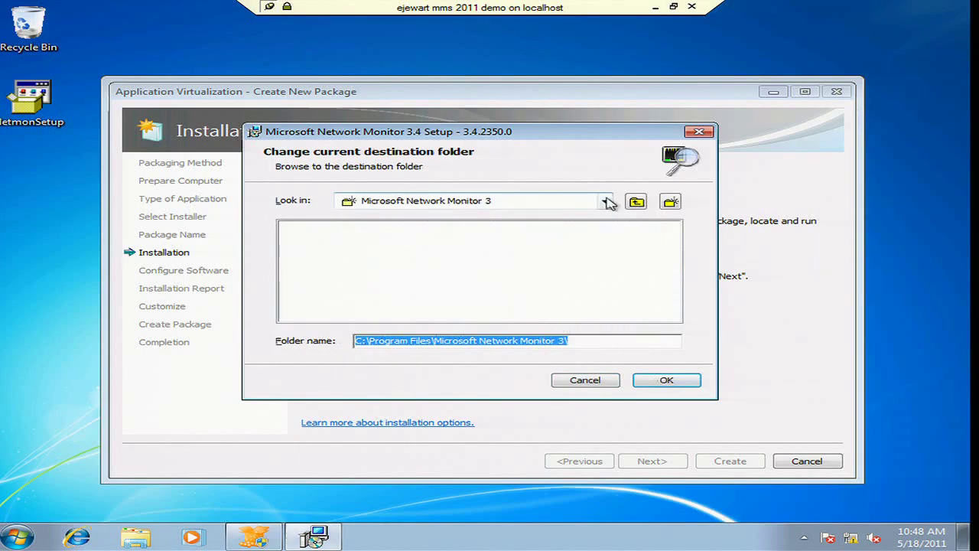
{"action": "left_click", "coordinate": [606, 201]}
{"action": "left_click", "coordinate": [443, 264]}
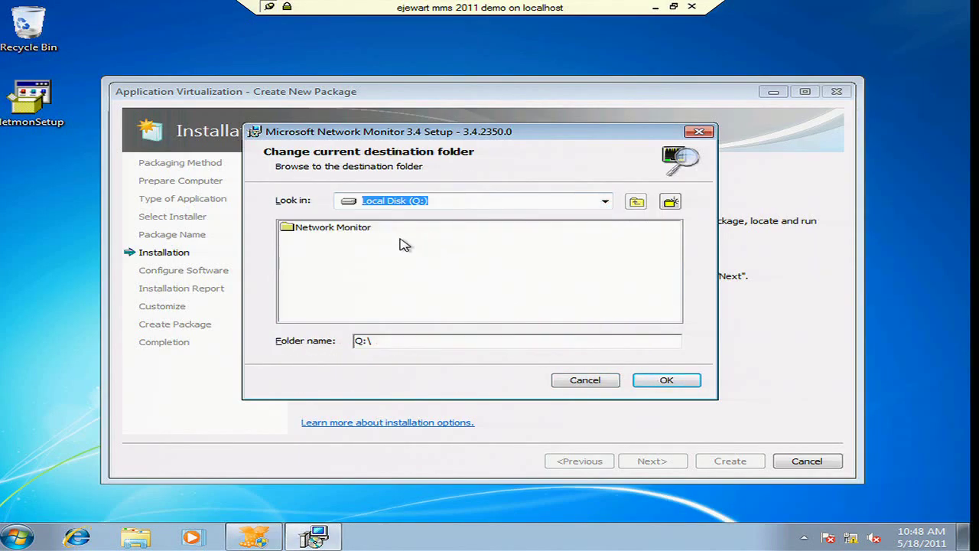
{"action": "left_click", "coordinate": [357, 229]}
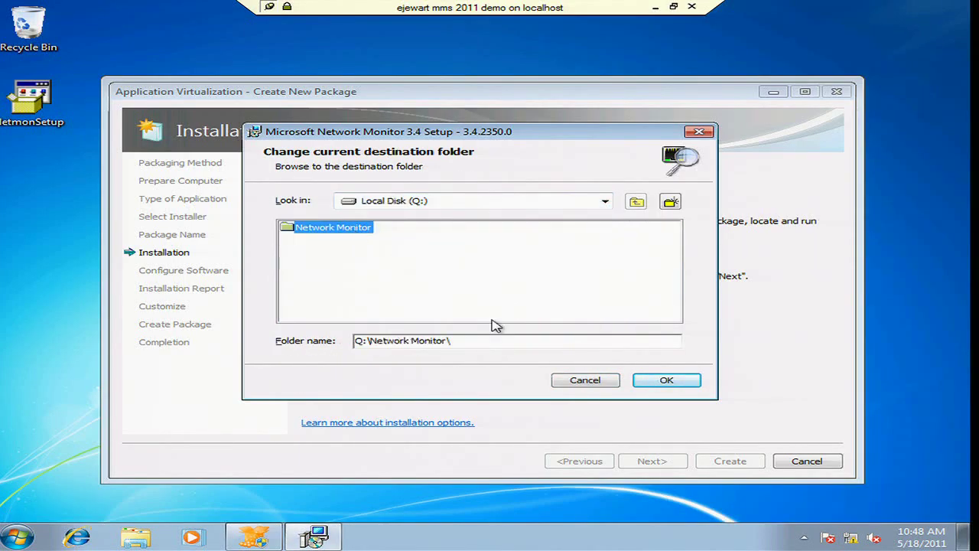
{"action": "left_click", "coordinate": [667, 382]}
Step: Install Network Monitor with its desktop shortcut, then declare the monitored installation finished and continue to the software configuration
{"action": "left_click", "coordinate": [575, 380]}
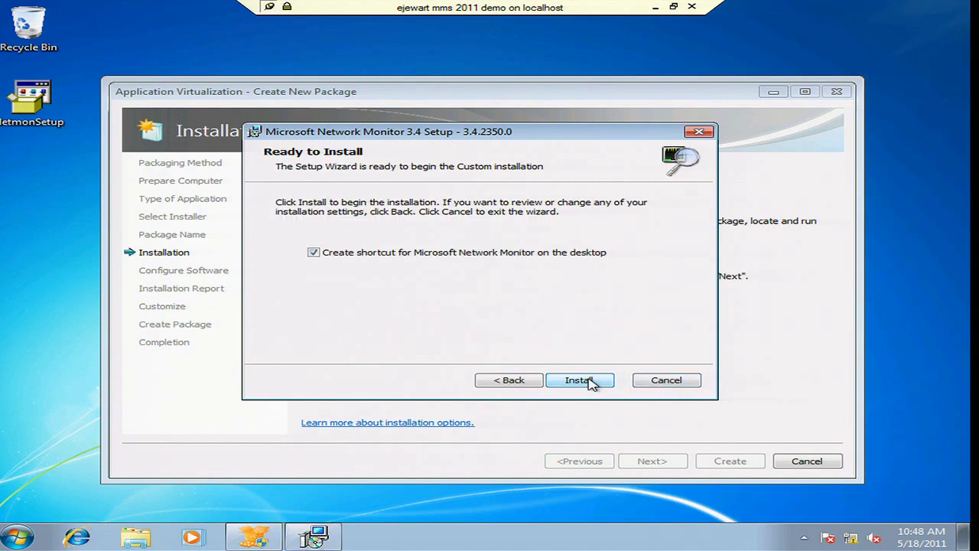
{"action": "left_click", "coordinate": [589, 381]}
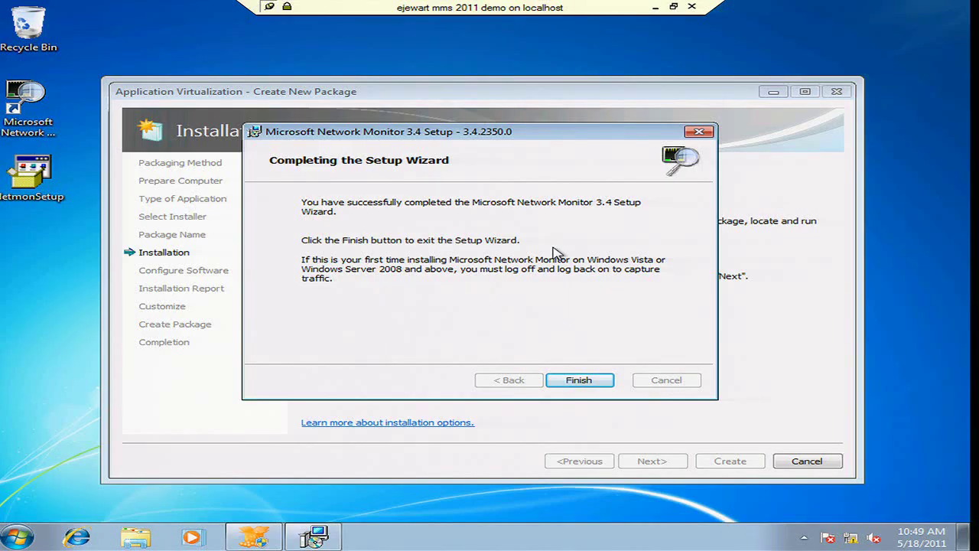
{"action": "left_click", "coordinate": [579, 380]}
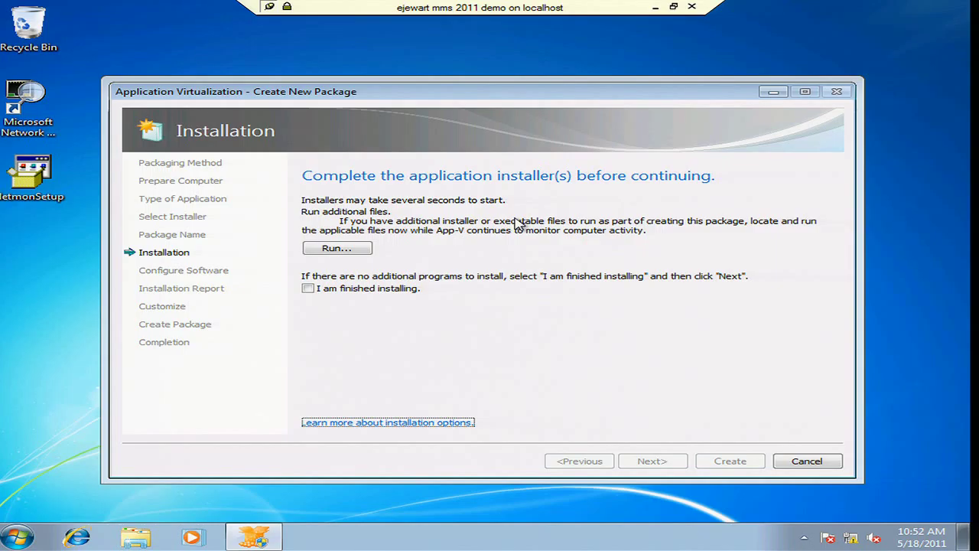
{"action": "left_click", "coordinate": [387, 294]}
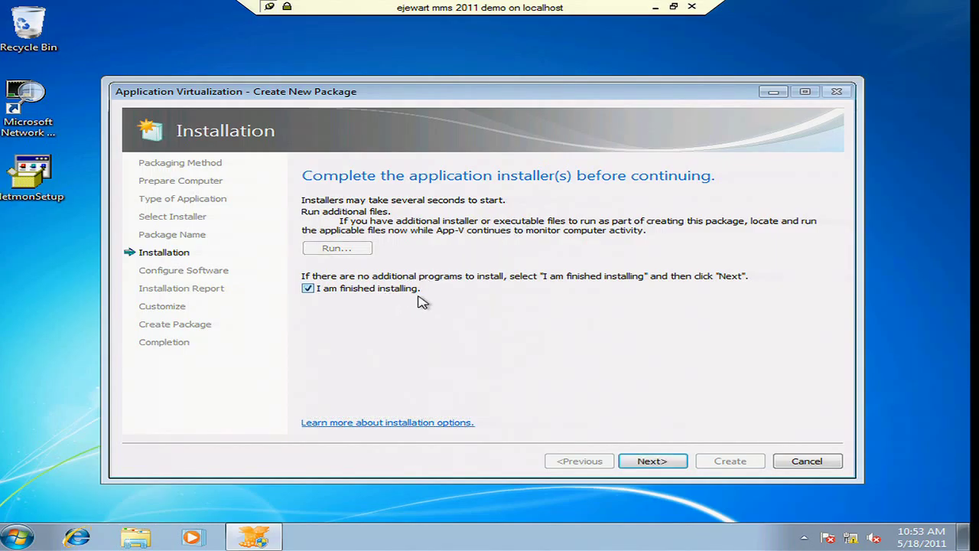
{"action": "left_click", "coordinate": [651, 461]}
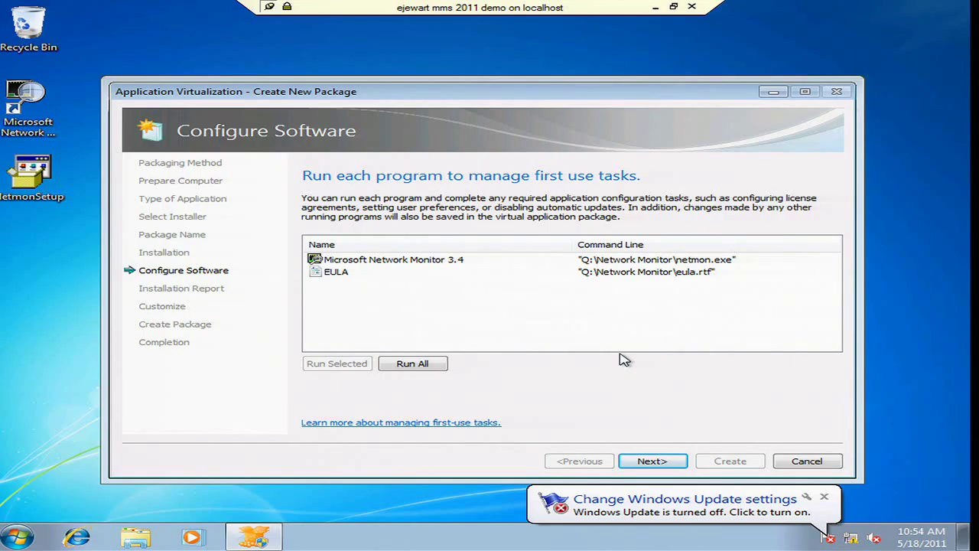
Step: Run Microsoft Network Monitor 3.4 once for its first-use tasks, close it, and continue to the installation report
{"action": "left_click", "coordinate": [365, 264]}
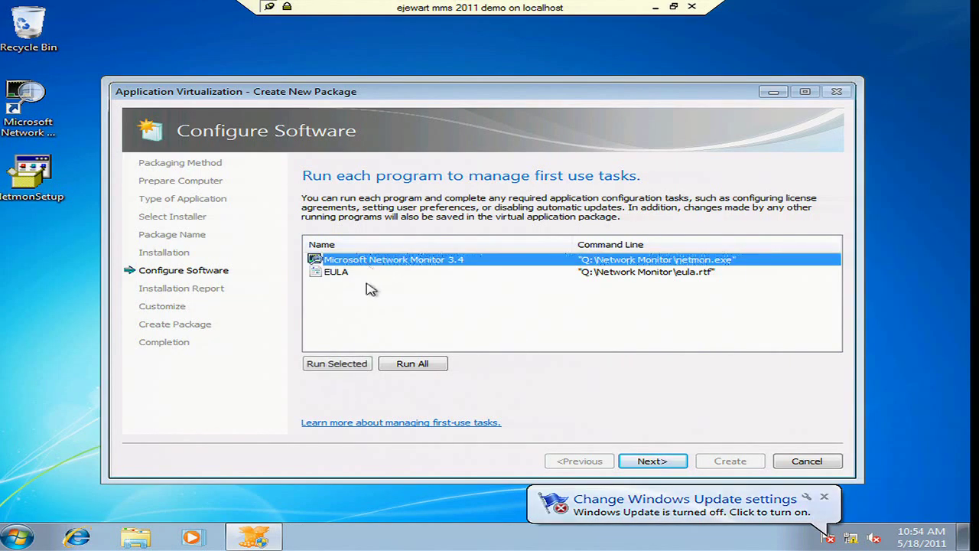
{"action": "left_click", "coordinate": [346, 363]}
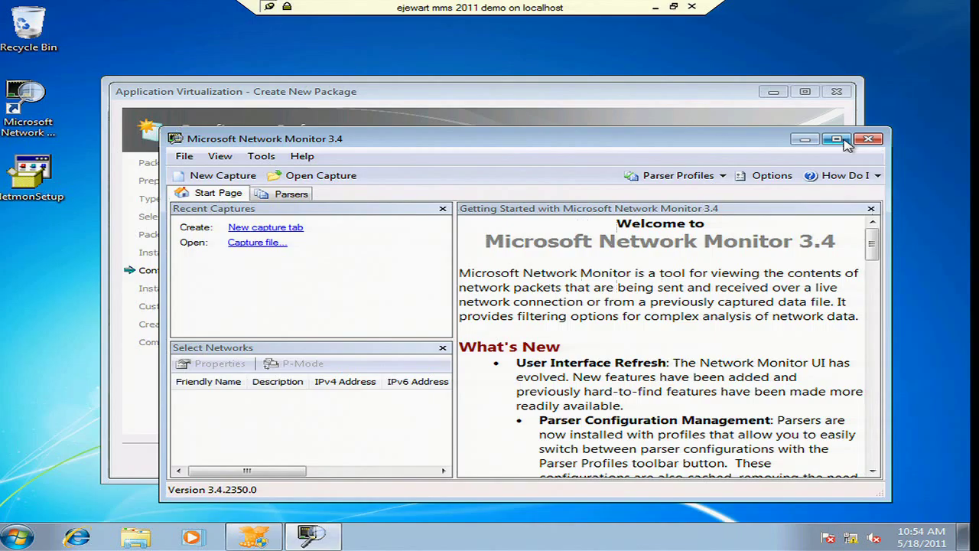
{"action": "left_click_drag", "start_coordinate": [776, 145], "coordinate": [777, 135]}
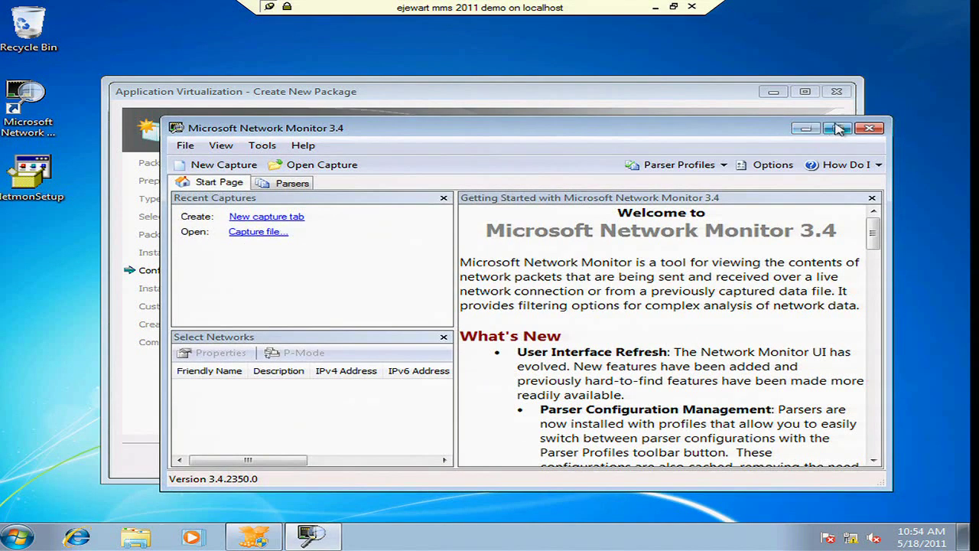
{"action": "left_click", "coordinate": [869, 128]}
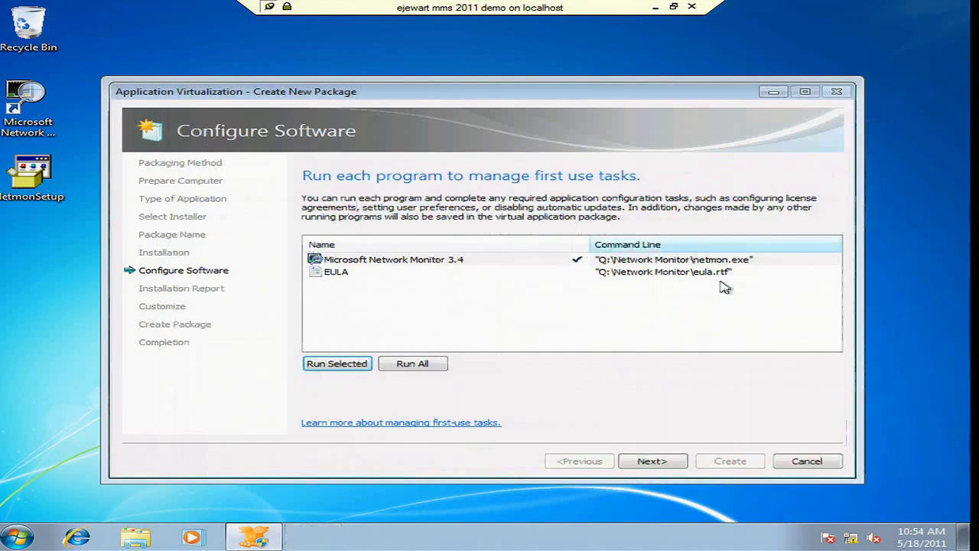
{"action": "left_click", "coordinate": [640, 462]}
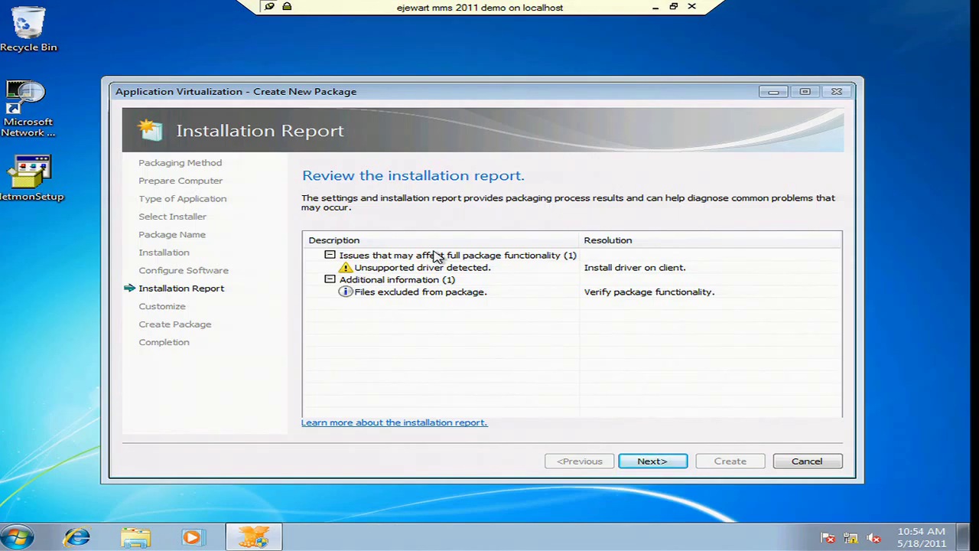
Step: View the details of the unsupported driver warning and start Registry Editor (regedit), allowing it to make changes
{"action": "left_click", "coordinate": [416, 269]}
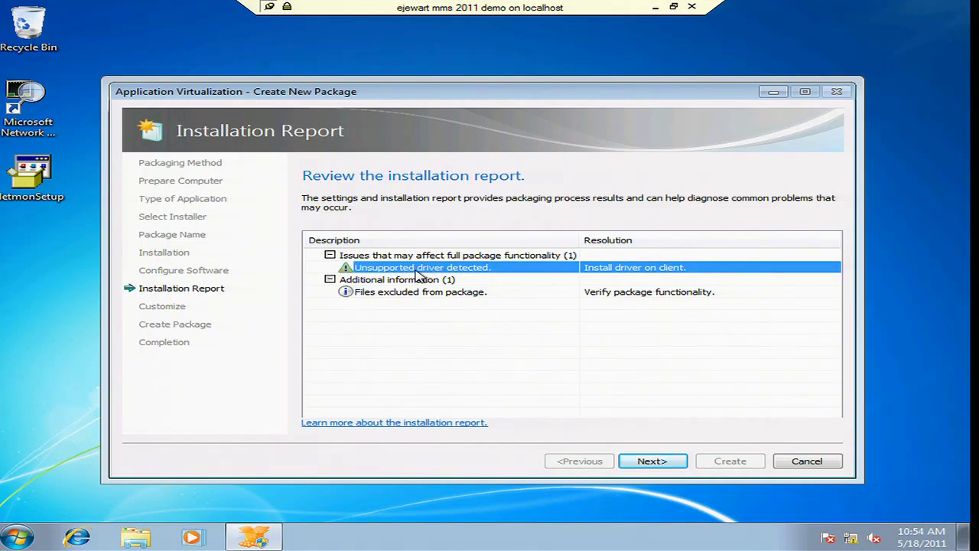
{"action": "double_click", "coordinate": [417, 269]}
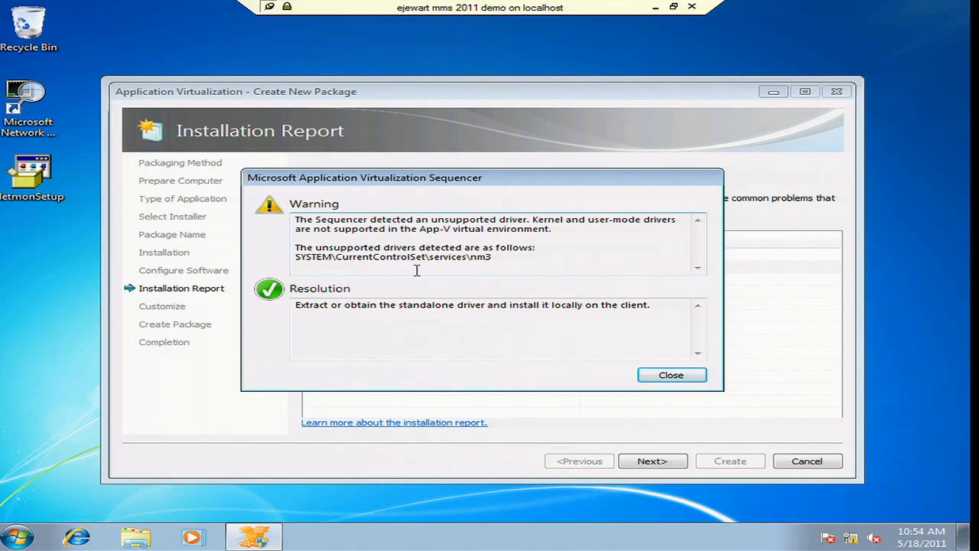
{"action": "left_click", "coordinate": [17, 537]}
{"action": "type", "text": "regedi"}
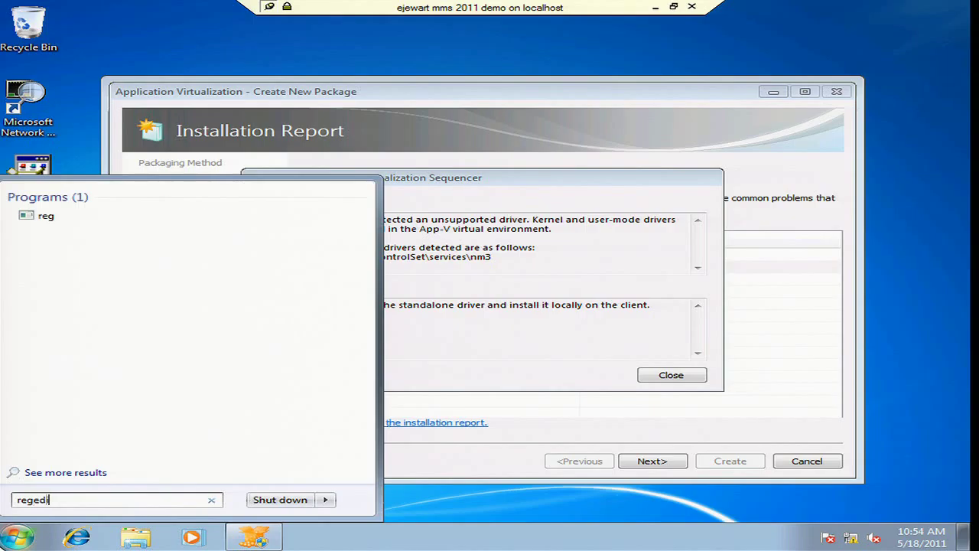
{"action": "type", "text": "t"}
{"action": "key", "text": "Return"}
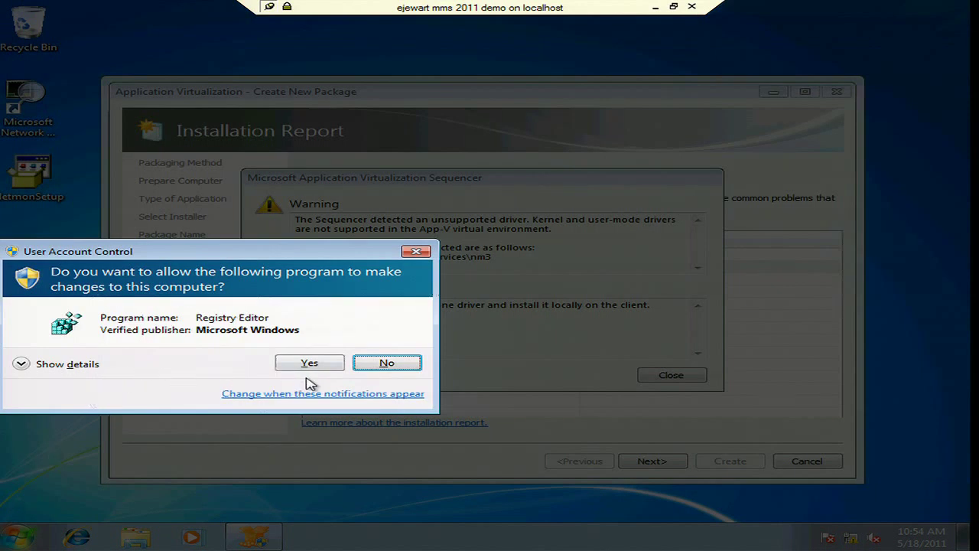
{"action": "left_click", "coordinate": [310, 365]}
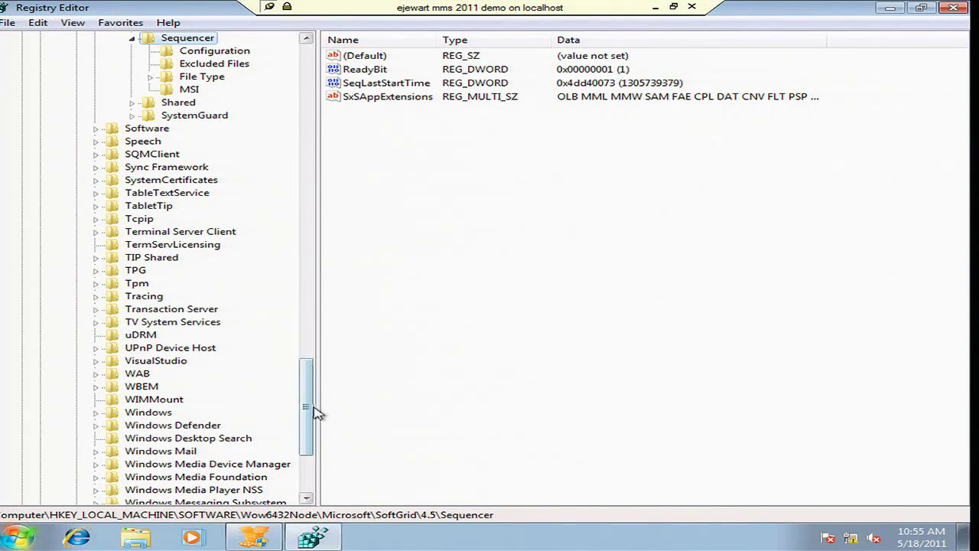
Step: Inspect the nm3 key under HKEY_LOCAL_MACHINE\SYSTEM\CurrentControlSet\services, then close Registry Editor and the driver warning's details
{"action": "left_click_drag", "start_coordinate": [313, 408], "coordinate": [300, 61]}
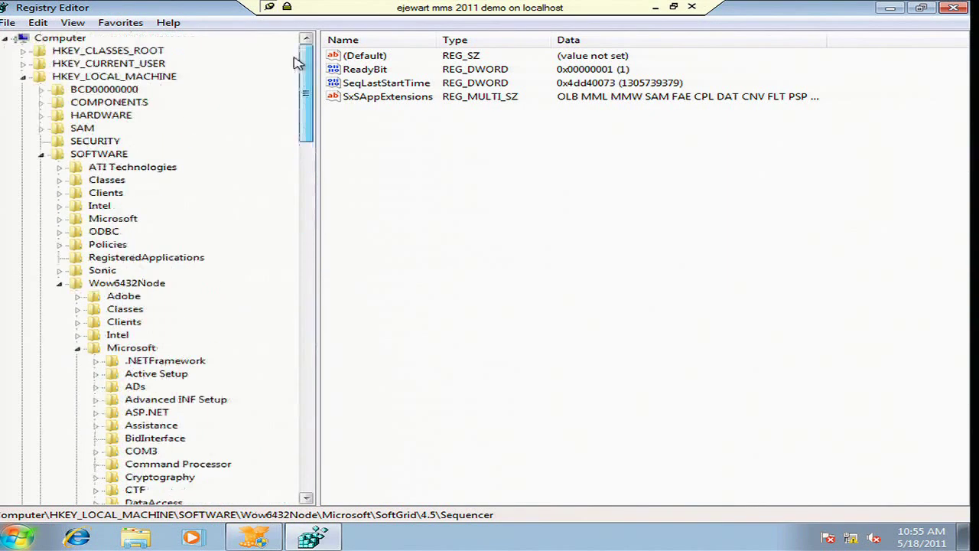
{"action": "left_click", "coordinate": [41, 155]}
{"action": "left_click", "coordinate": [42, 167]}
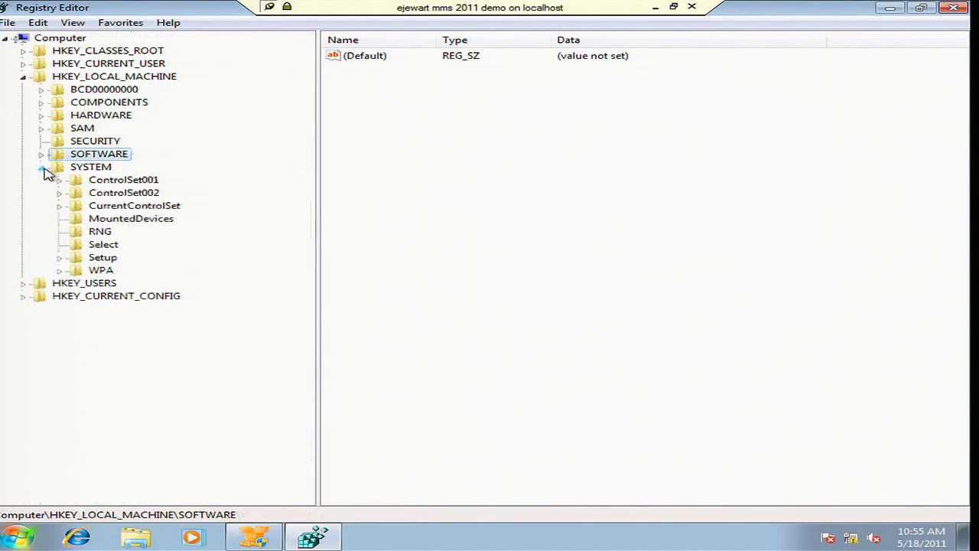
{"action": "left_click", "coordinate": [60, 207]}
{"action": "left_click", "coordinate": [76, 267]}
{"action": "left_click", "coordinate": [122, 285]}
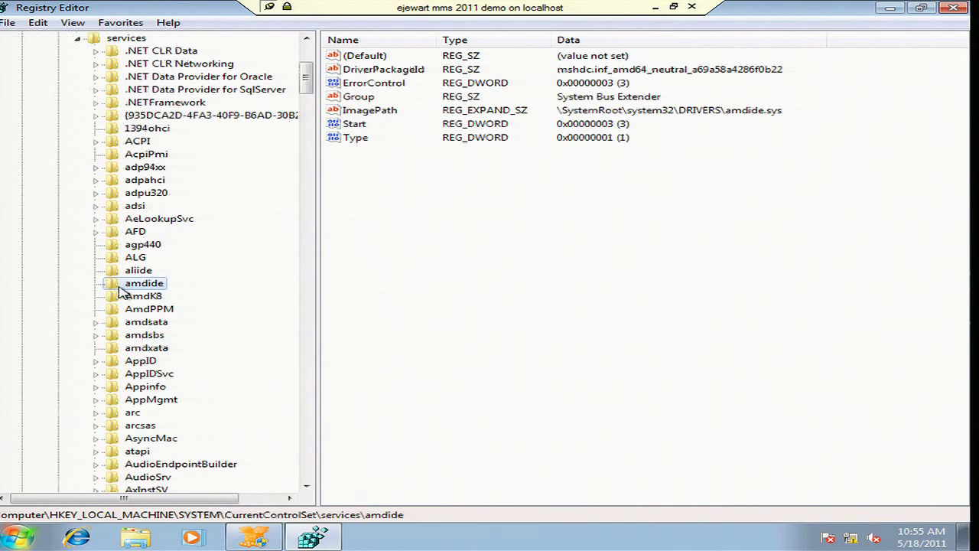
{"action": "type", "text": "nm"}
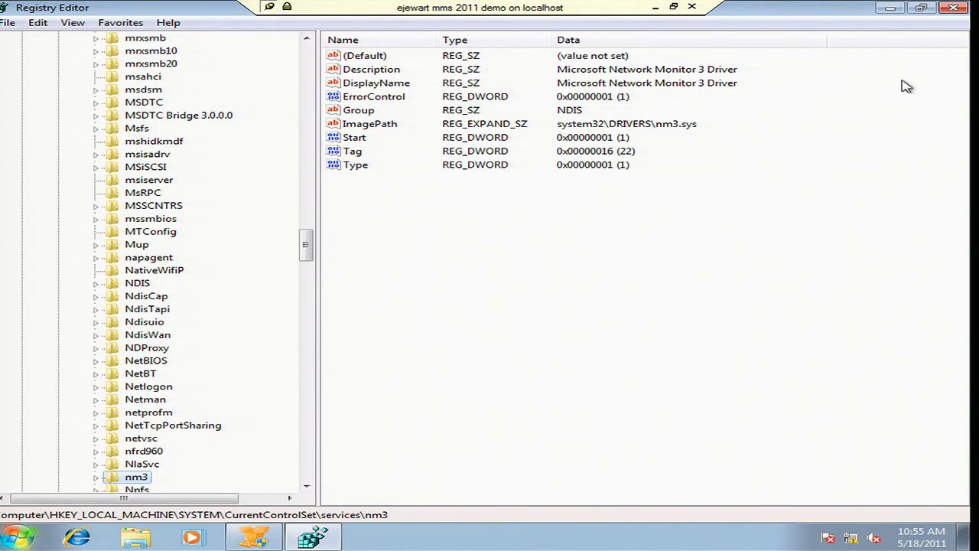
{"action": "left_click", "coordinate": [953, 7]}
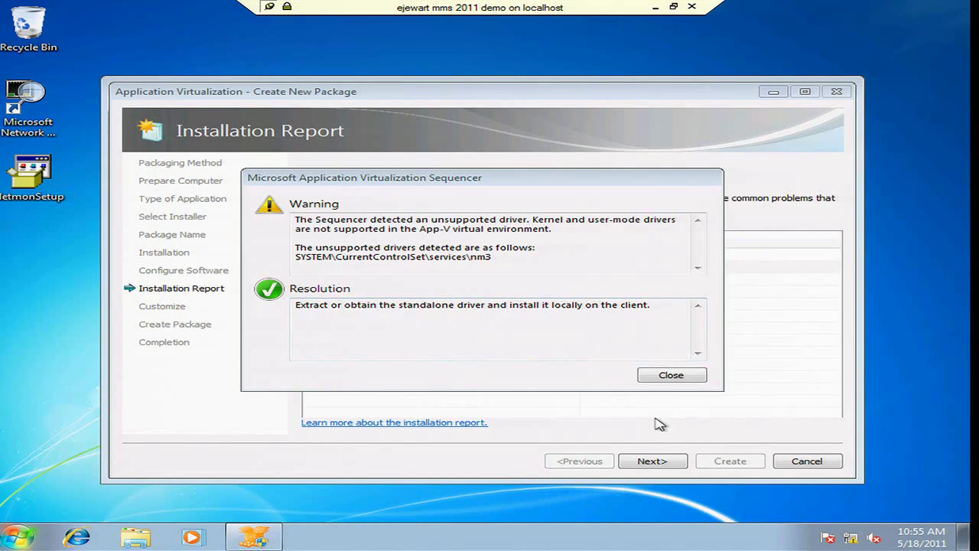
{"action": "left_click", "coordinate": [668, 376]}
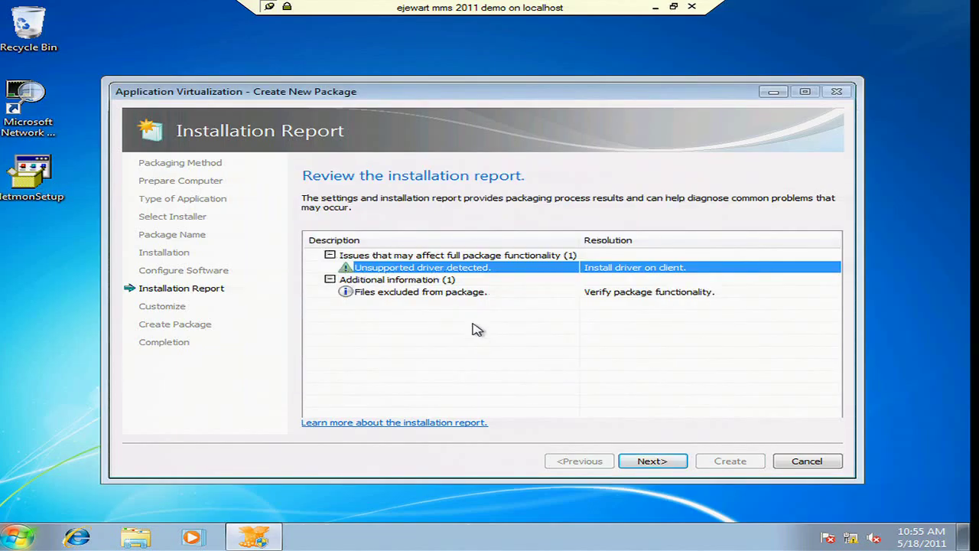
Step: Open the details of the report's entry about files excluded from the package
{"action": "left_click", "coordinate": [448, 299]}
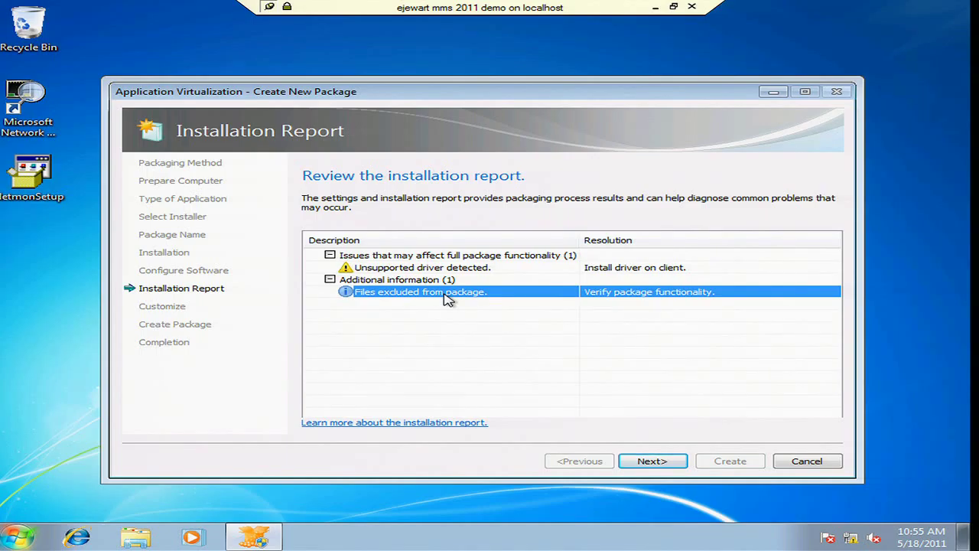
{"action": "left_click", "coordinate": [382, 268]}
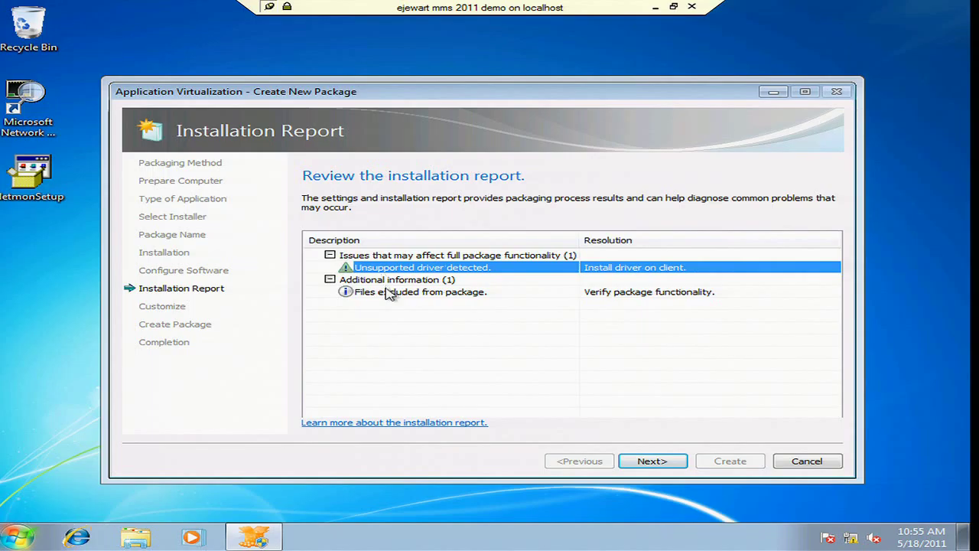
{"action": "left_click", "coordinate": [388, 293]}
{"action": "double_click", "coordinate": [388, 293]}
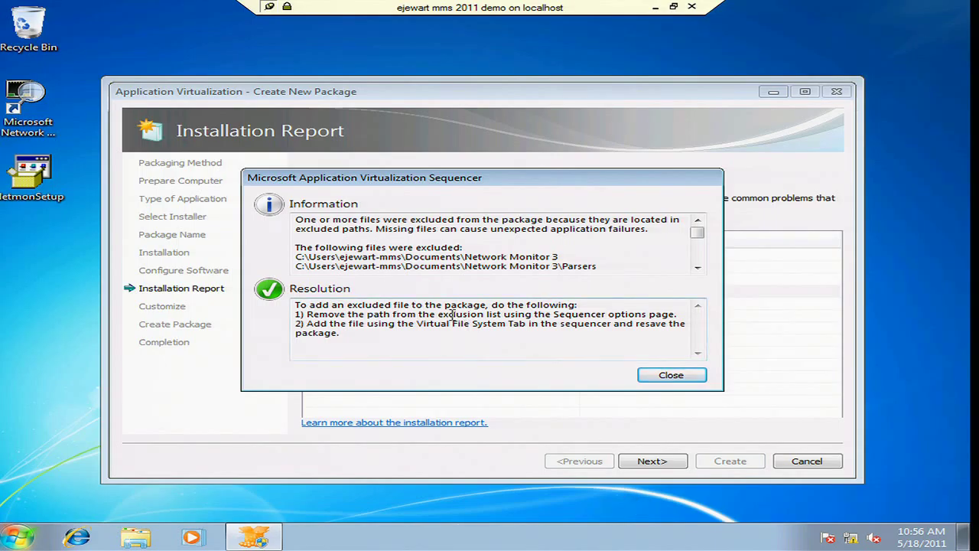
Step: Examine the list of excluded files and highlight the path Documents\Network Monitor 3\Parsers\my_sparser.npl
{"action": "left_click", "coordinate": [697, 269]}
{"action": "left_click", "coordinate": [697, 270]}
{"action": "left_click", "coordinate": [698, 270]}
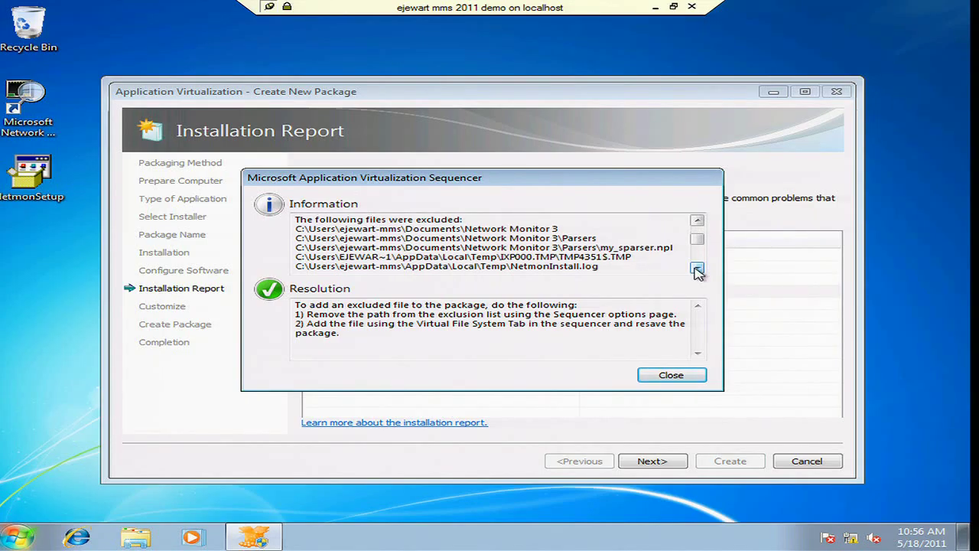
{"action": "left_click", "coordinate": [697, 269]}
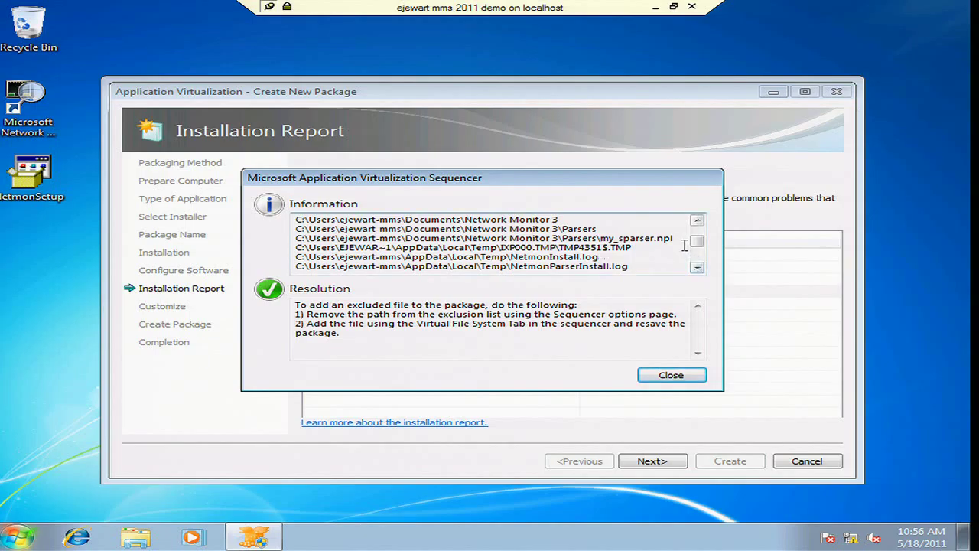
{"action": "left_click_drag", "start_coordinate": [674, 238], "coordinate": [601, 243]}
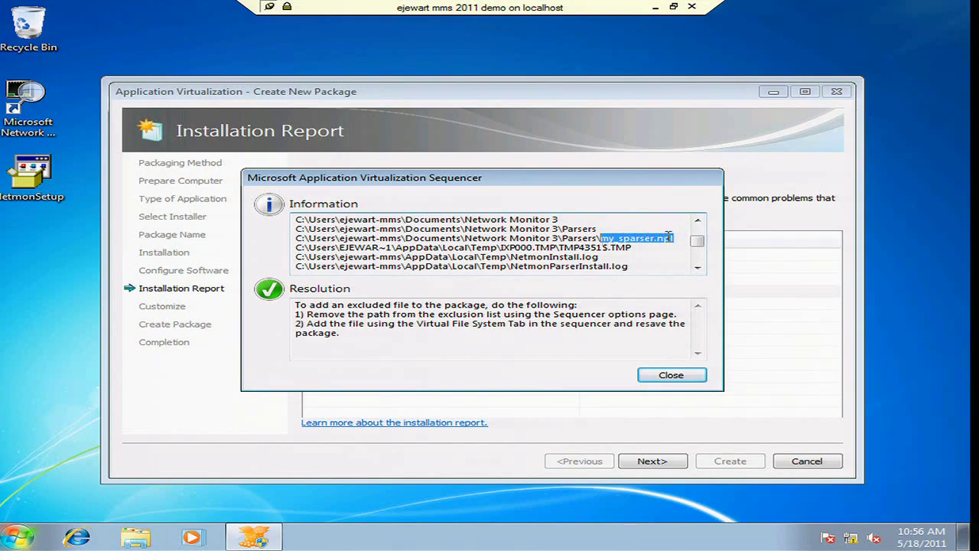
{"action": "left_click_drag", "start_coordinate": [676, 237], "coordinate": [405, 242]}
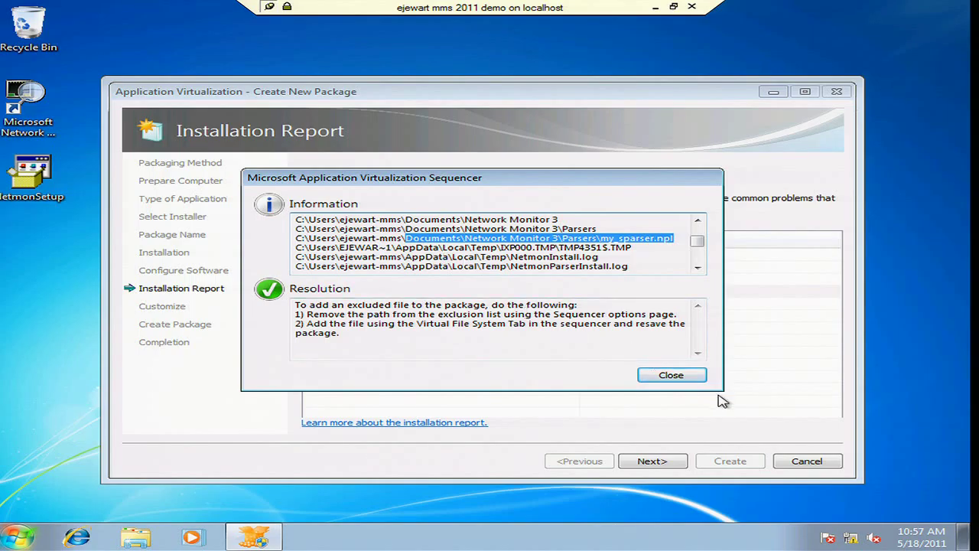
Step: Close the excluded files details, finish the installation report, and choose to customize the virtual application package further
{"action": "left_click", "coordinate": [680, 378]}
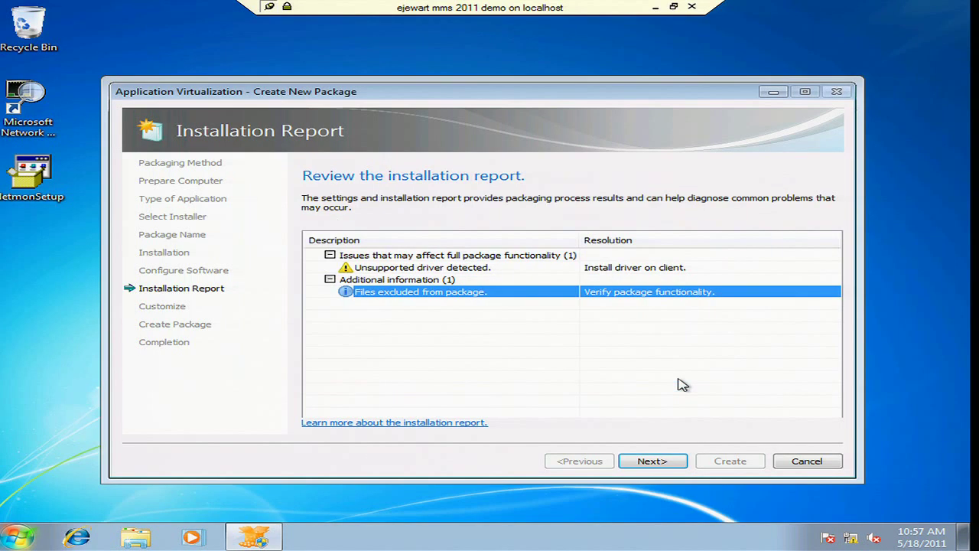
{"action": "left_click", "coordinate": [660, 462]}
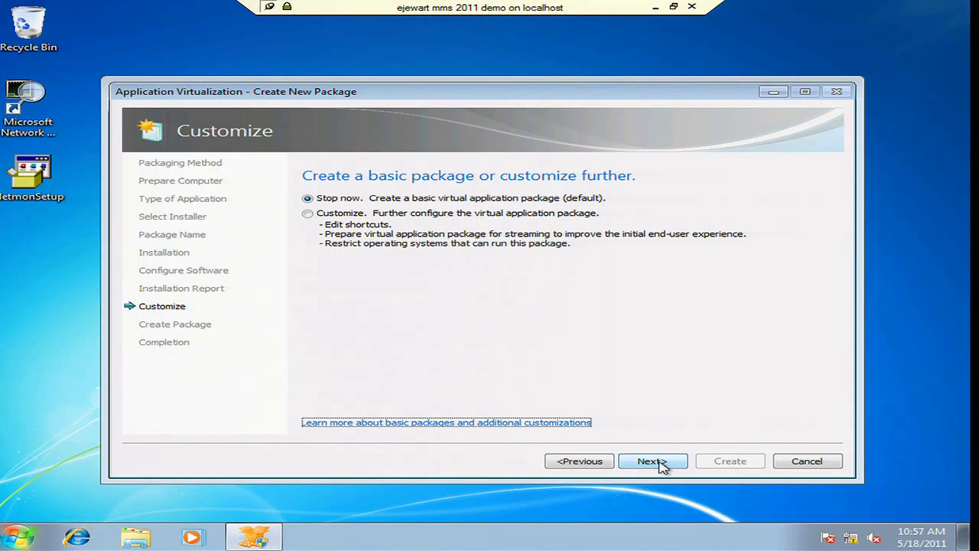
{"action": "left_click", "coordinate": [409, 221]}
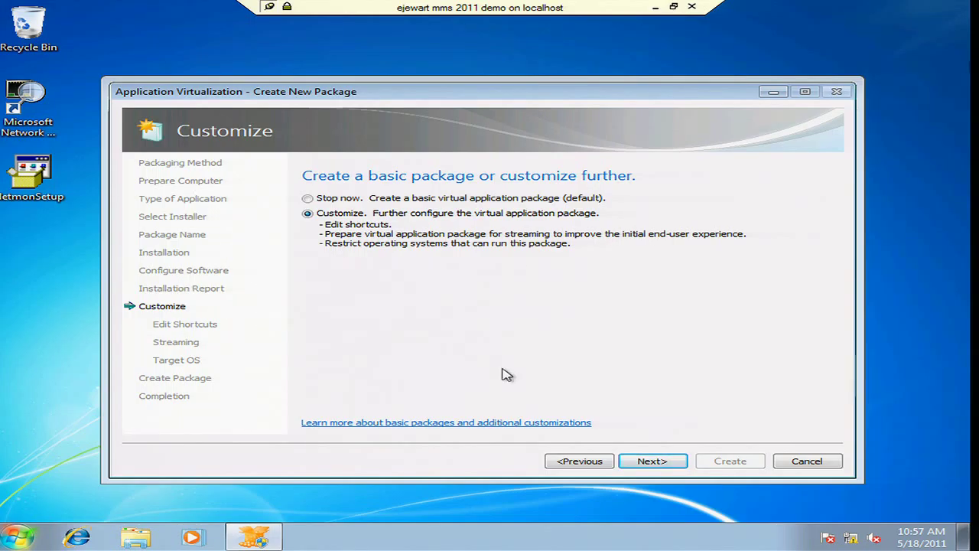
{"action": "left_click", "coordinate": [659, 463]}
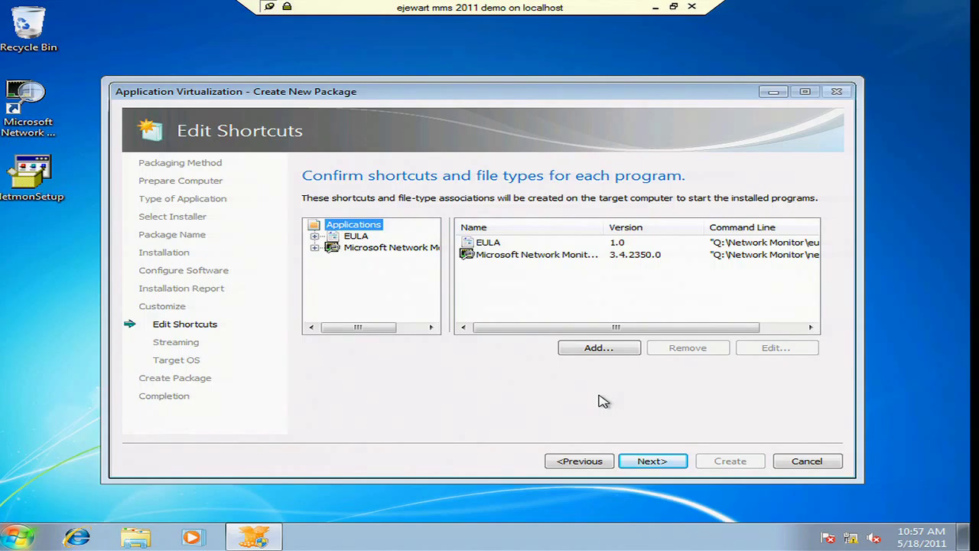
Step: Remove the EULA application from the package's shortcuts and proceed to the streaming preparation
{"action": "left_click", "coordinate": [495, 243]}
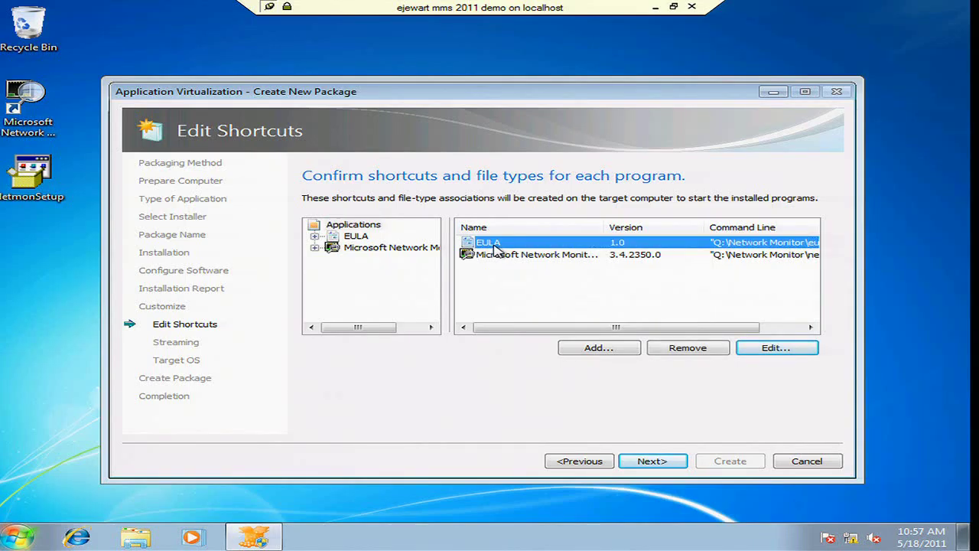
{"action": "left_click", "coordinate": [690, 351]}
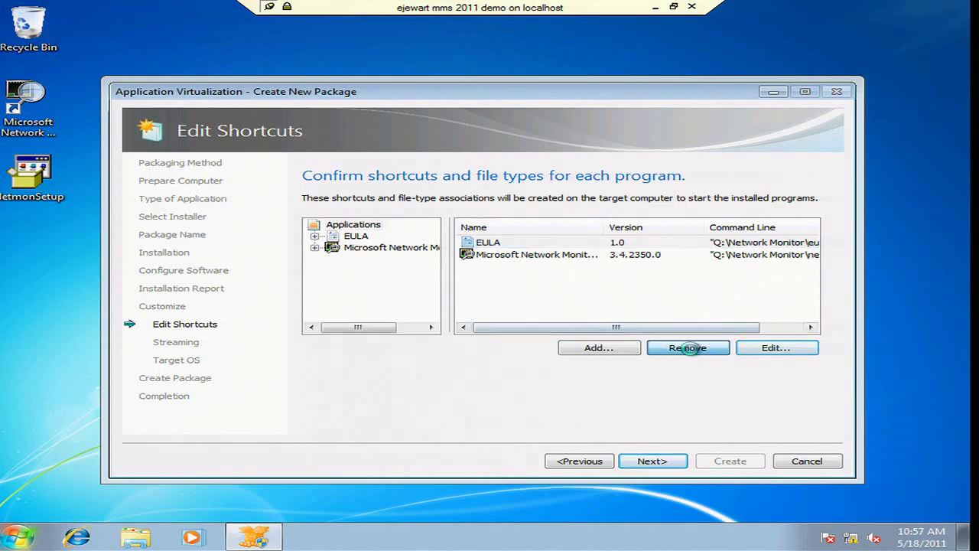
{"action": "left_click", "coordinate": [545, 324]}
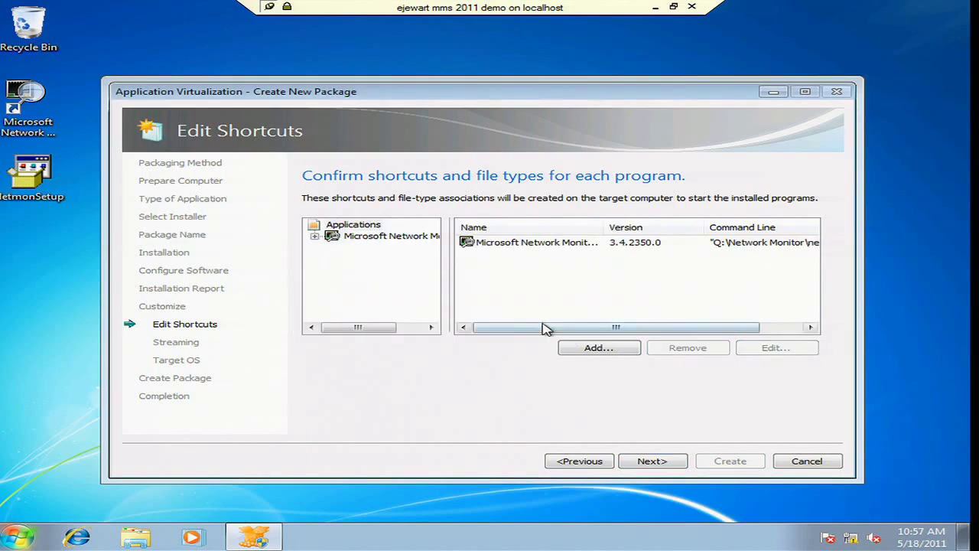
{"action": "left_click", "coordinate": [641, 462]}
Step: Skip running Microsoft Network Monitor for streaming preparation and confirm continuing without launching any applications
{"action": "left_click", "coordinate": [387, 251]}
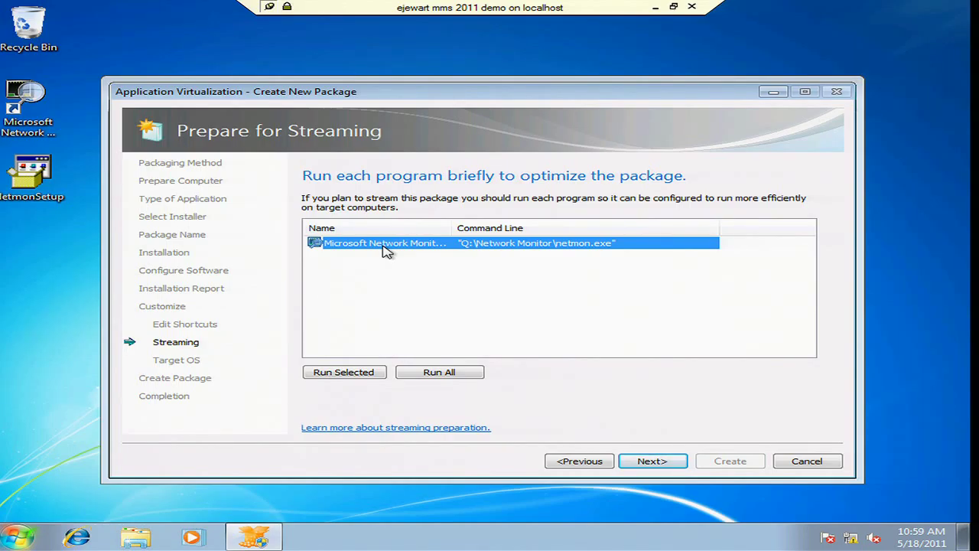
{"action": "left_click", "coordinate": [663, 464]}
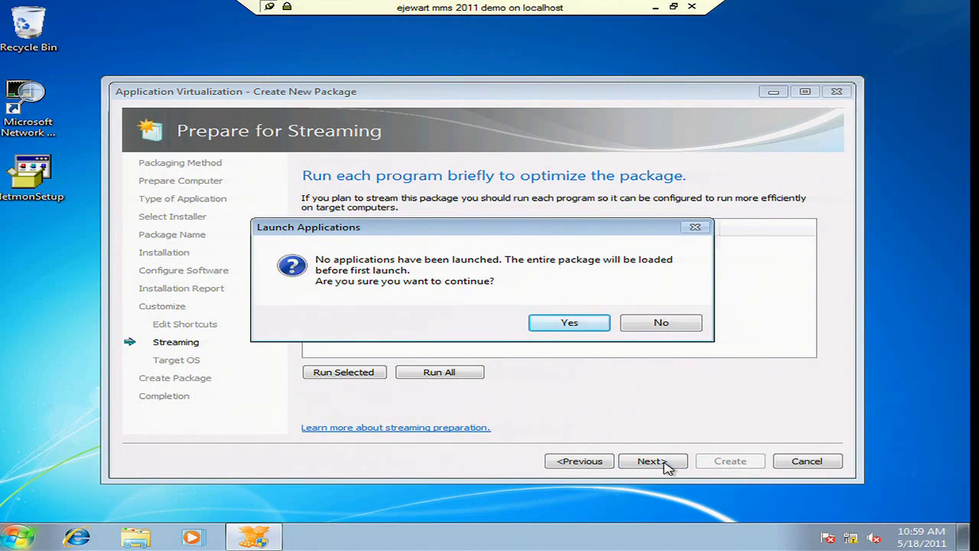
{"action": "left_click", "coordinate": [559, 325]}
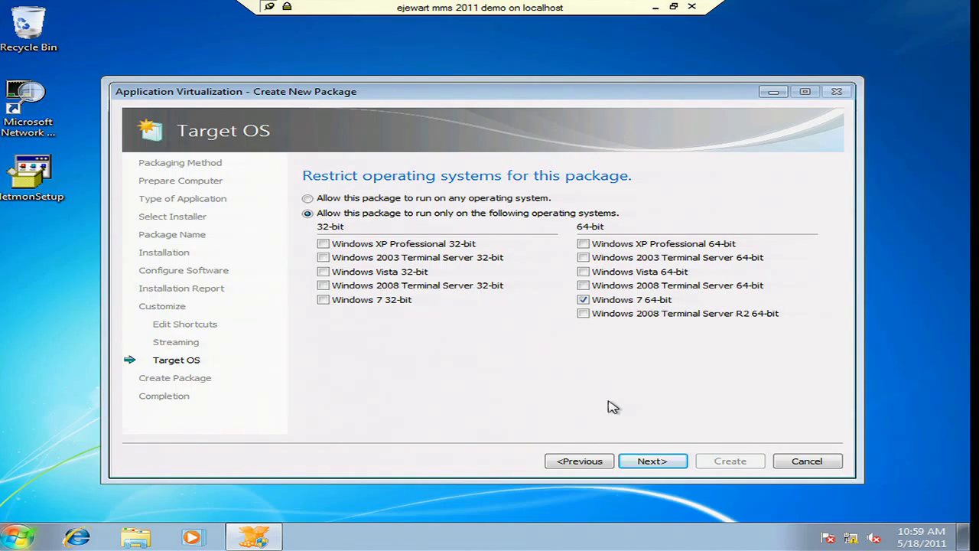
Step: Try Windows XP Professional 64-bit as a target operating system, clear it, and allow Windows 2008 Terminal Server R2 64-bit
{"action": "left_click", "coordinate": [585, 246]}
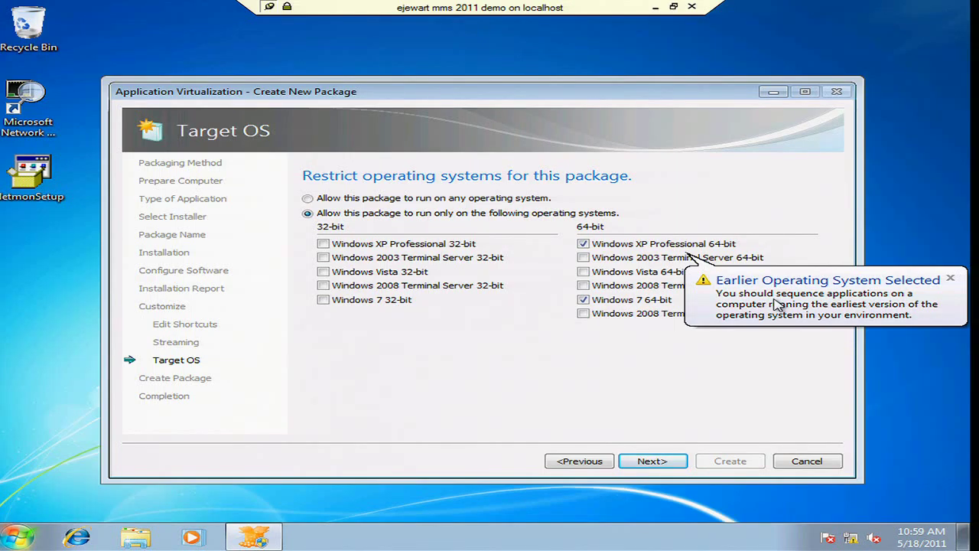
{"action": "left_click", "coordinate": [619, 247]}
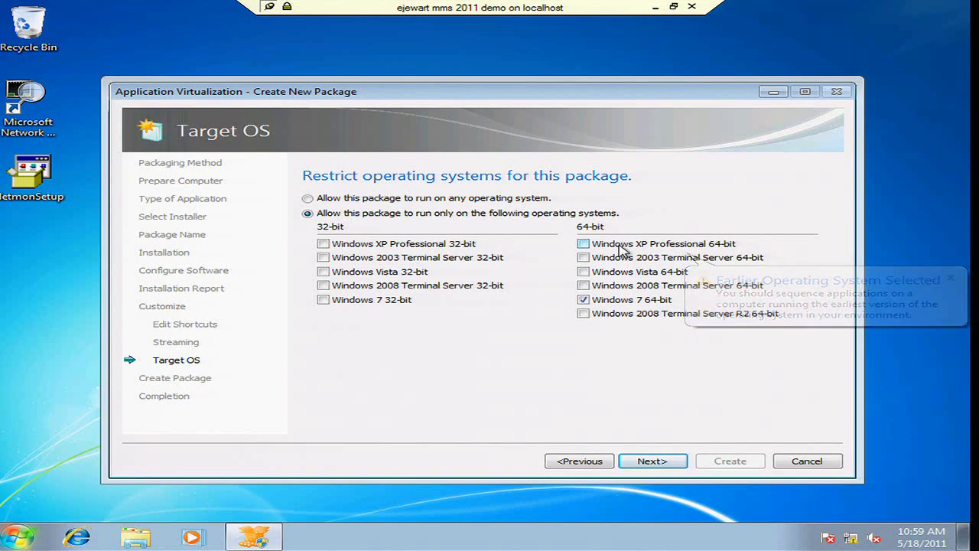
{"action": "left_click", "coordinate": [635, 322]}
Step: Allow the package to run on any operating system and create it as Network Monitor.sprj in the desktop's Network Monitor folder
{"action": "left_click", "coordinate": [348, 198]}
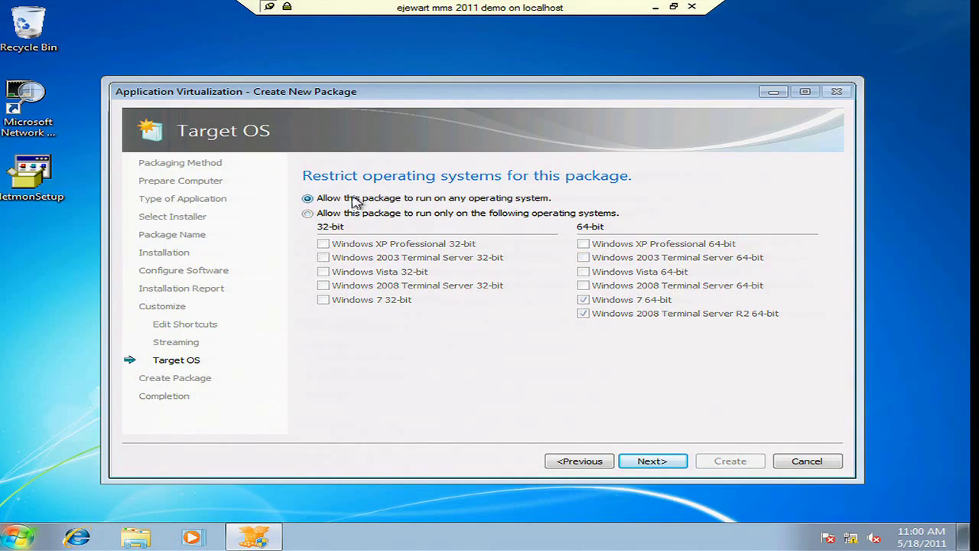
{"action": "left_click", "coordinate": [662, 463]}
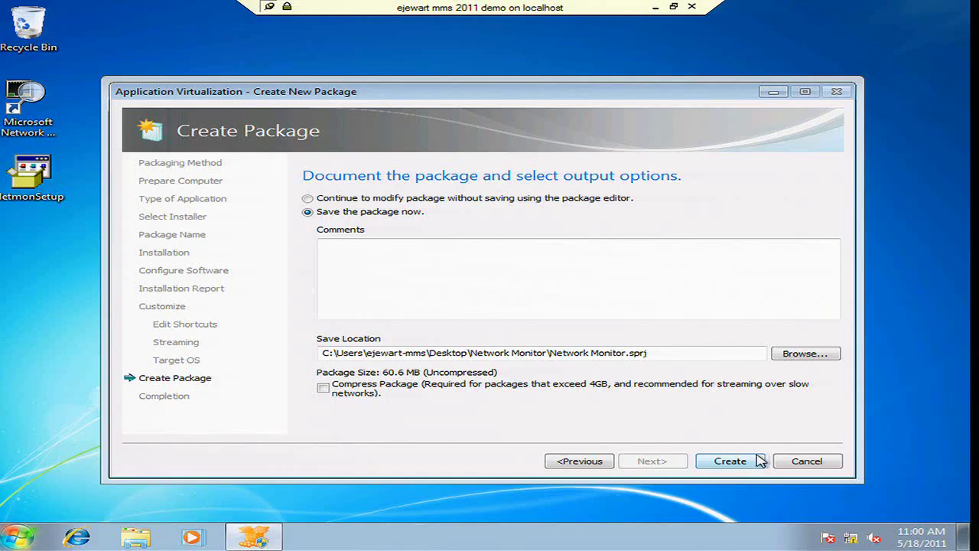
{"action": "left_click", "coordinate": [732, 461]}
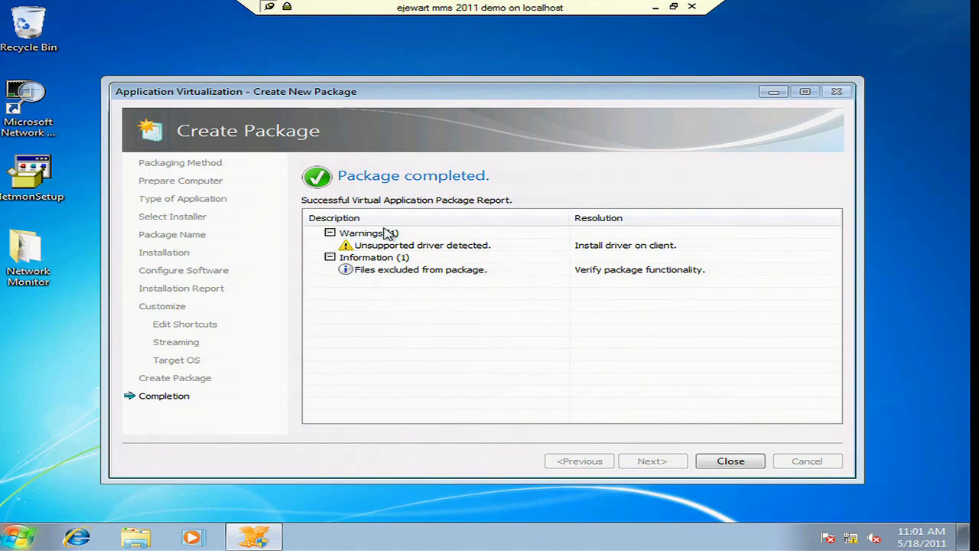
Step: Open the Network Monitor folder on the desktop and examine the package's SFT, SPRJ and manifest files
{"action": "double_click", "coordinate": [17, 270]}
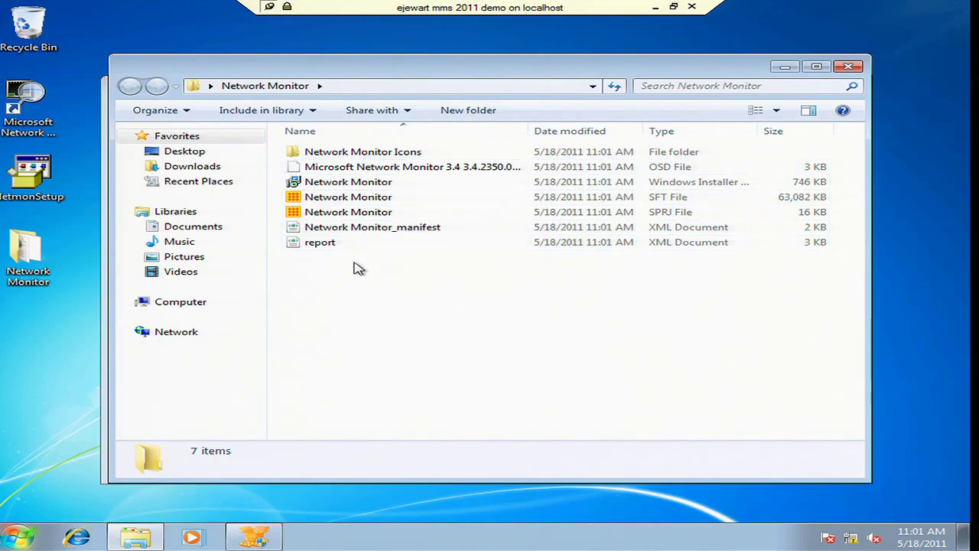
{"action": "left_click", "coordinate": [374, 198]}
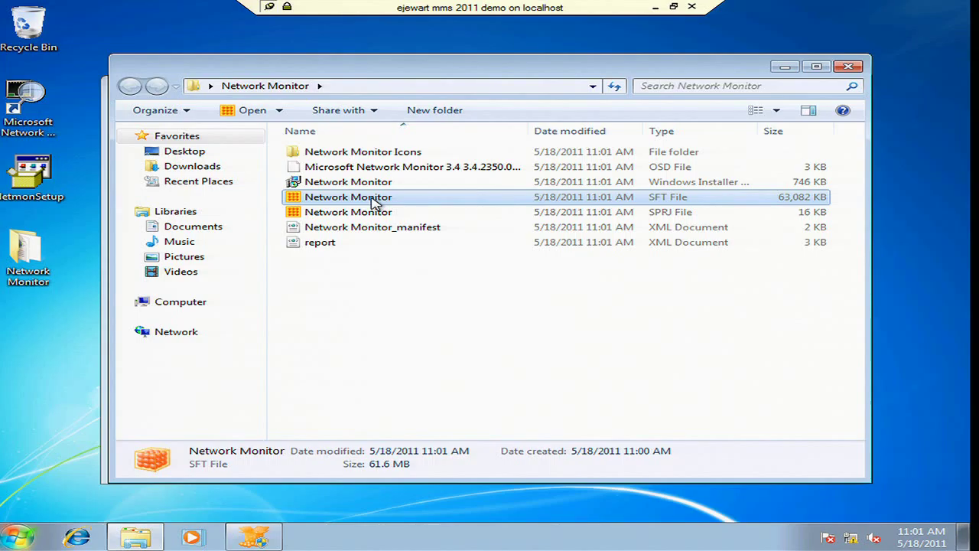
{"action": "left_click", "coordinate": [373, 214]}
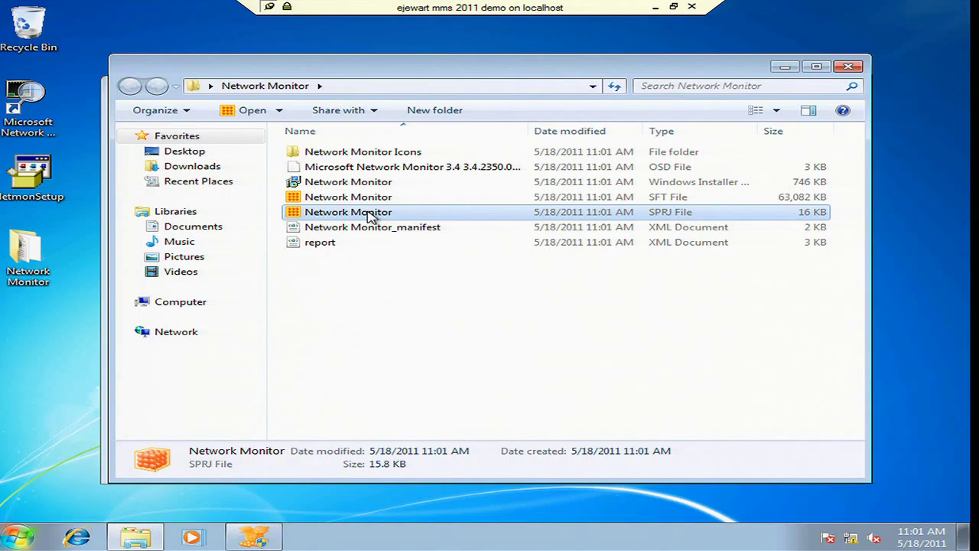
{"action": "left_click", "coordinate": [377, 231]}
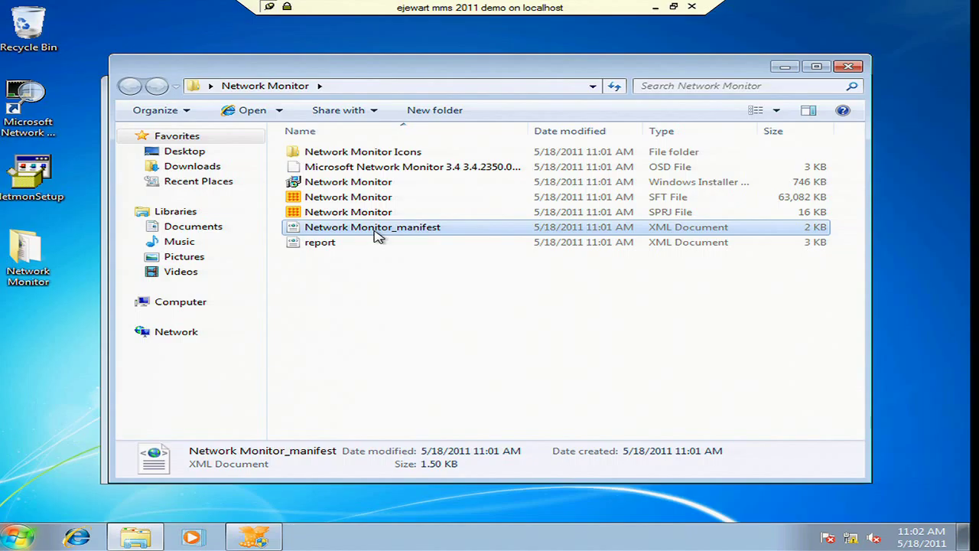
Step: View report.xml maximized with its active content allowed, and highlight the excluded path Network Monitor 3\Parsers\my_sparser.npl
{"action": "double_click", "coordinate": [355, 248]}
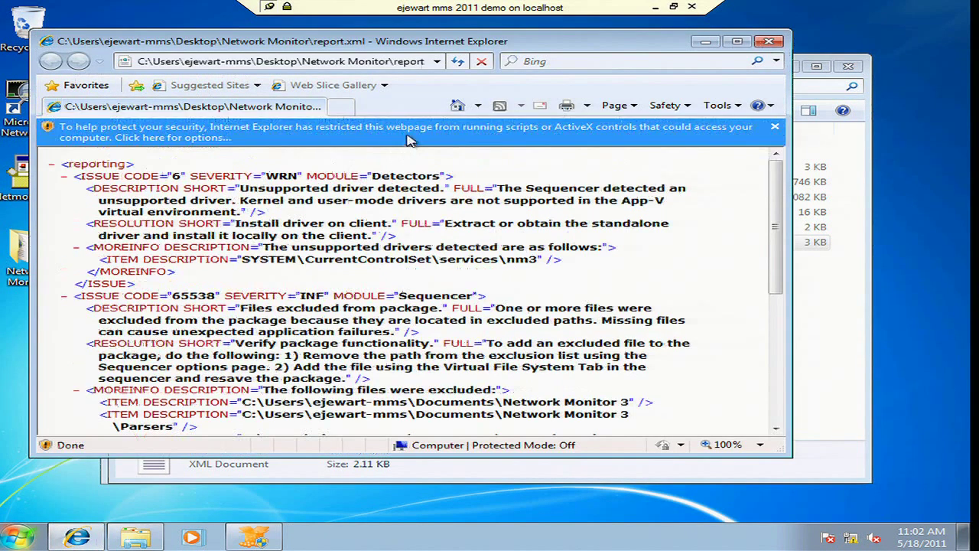
{"action": "left_click", "coordinate": [410, 140]}
{"action": "left_click", "coordinate": [421, 144]}
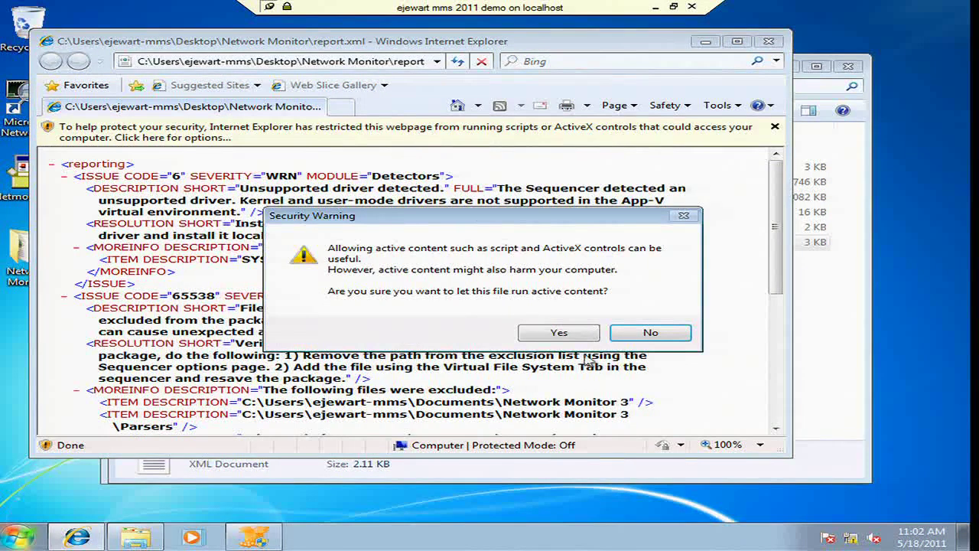
{"action": "left_click", "coordinate": [558, 333]}
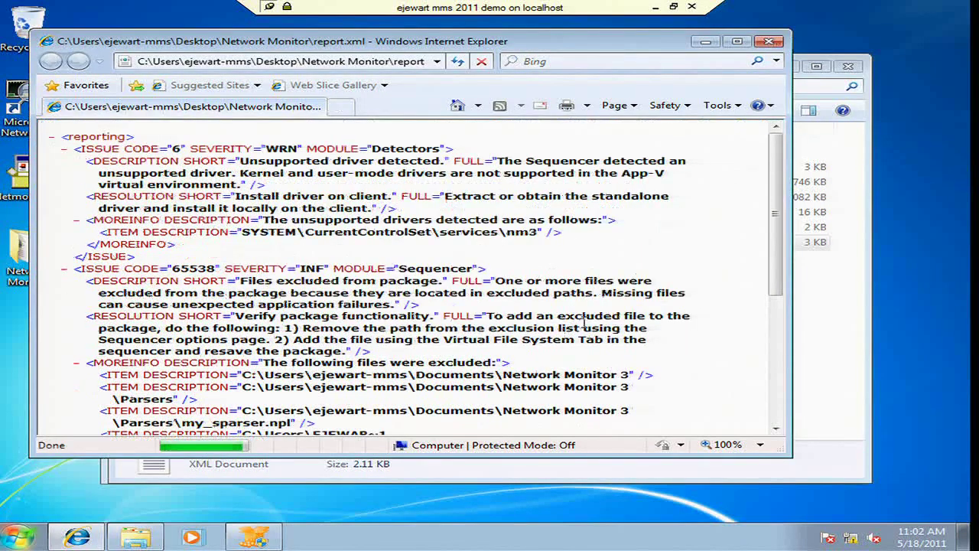
{"action": "left_click", "coordinate": [737, 43]}
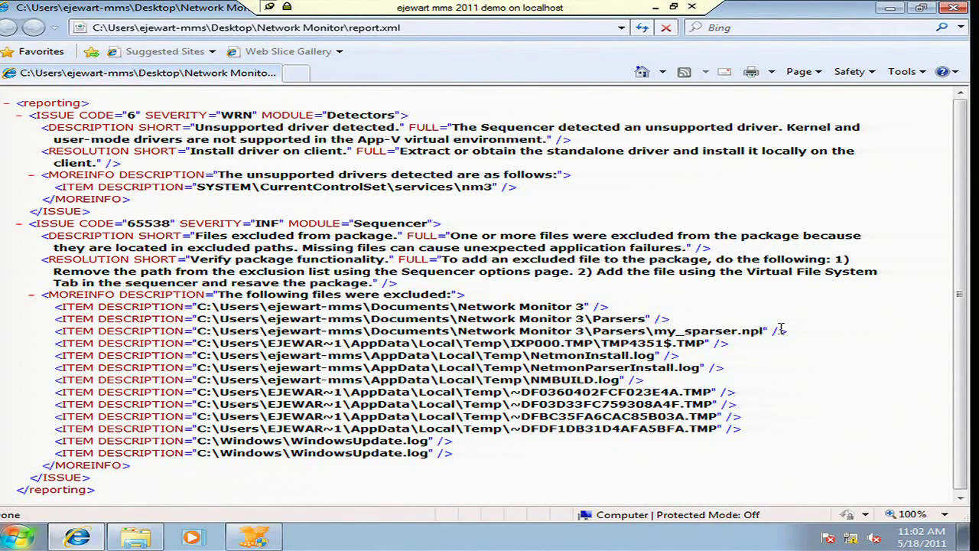
{"action": "left_click_drag", "start_coordinate": [788, 332], "coordinate": [461, 333]}
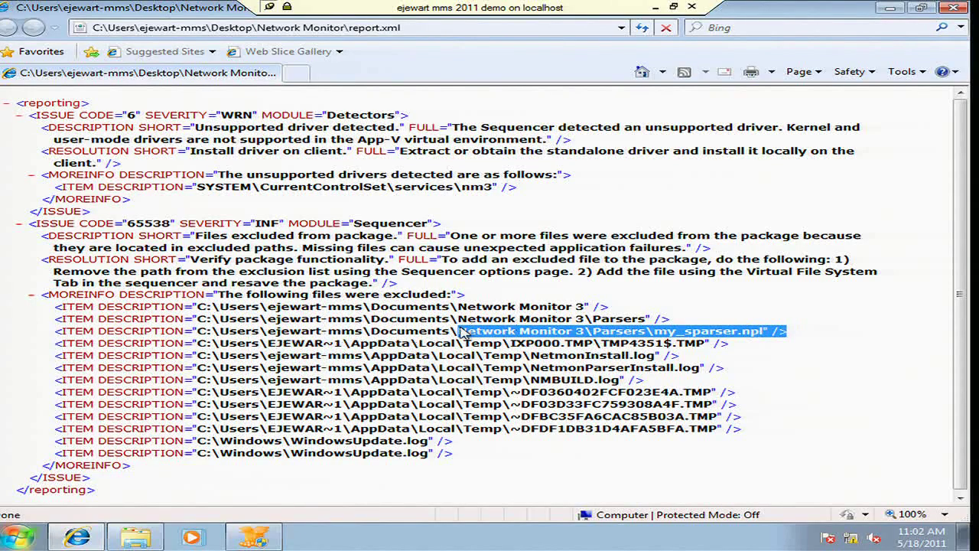
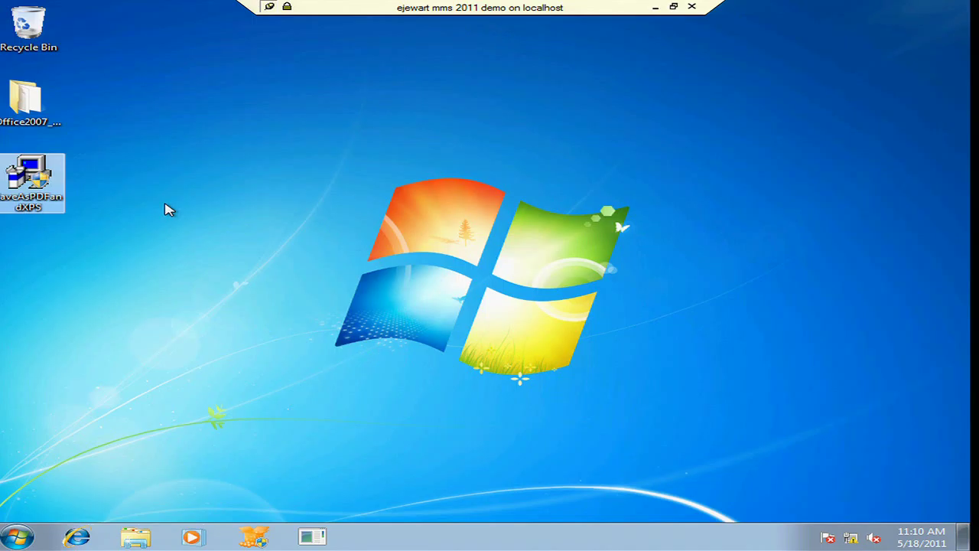
Step: Examine the OSD files in the Office2007_EN_XP_x86_4.6.33.319 folder with their full names shown, then close the folder
{"action": "double_click", "coordinate": [5, 104]}
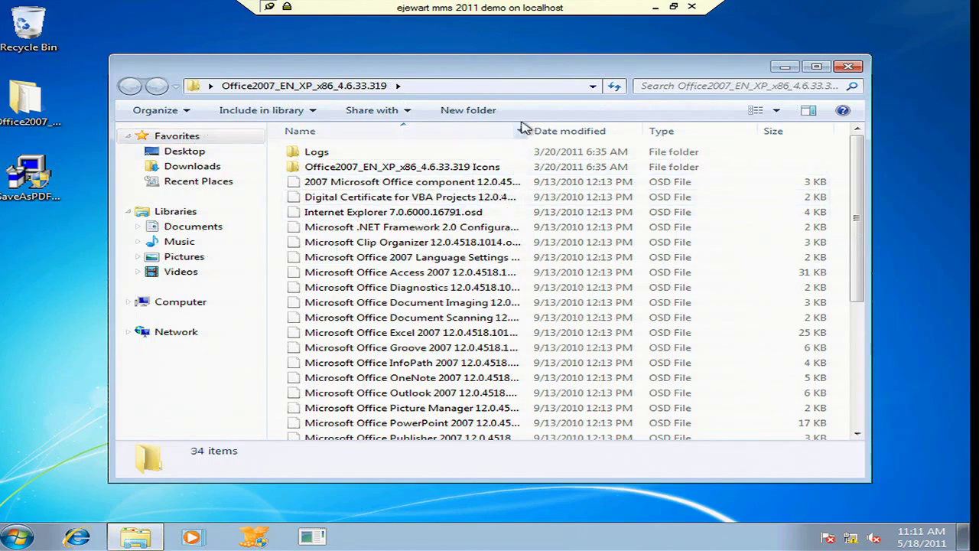
{"action": "double_click", "coordinate": [528, 127]}
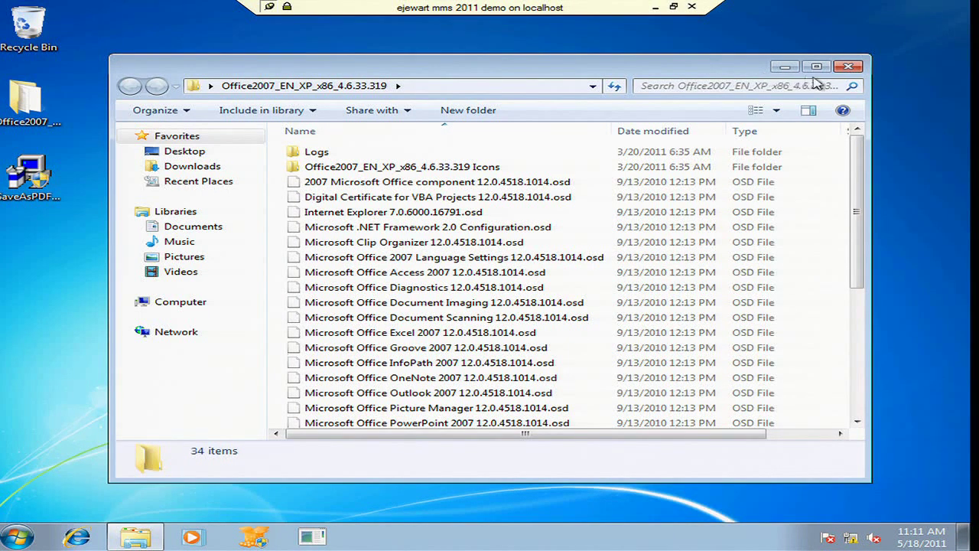
{"action": "left_click", "coordinate": [847, 68]}
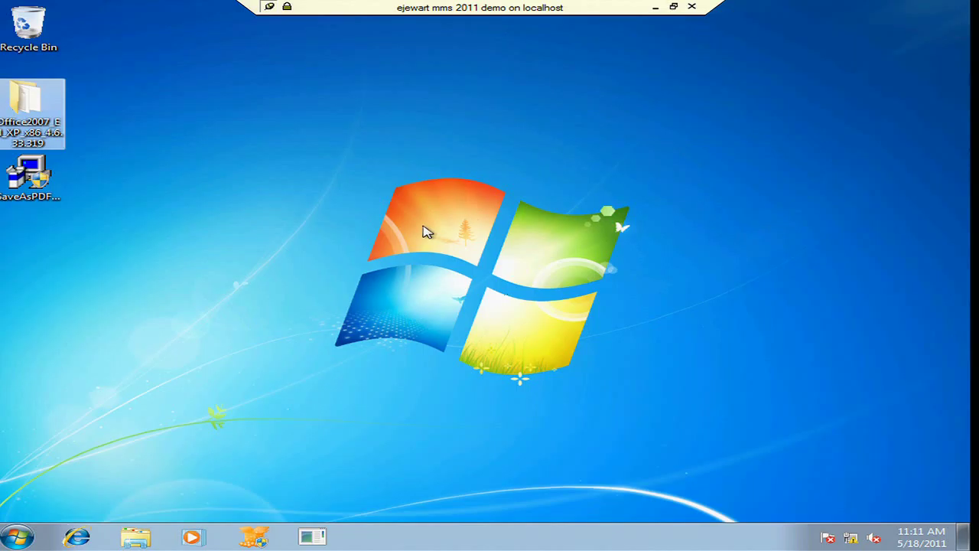
Step: Point out the SaveAsPDFandXPS installer on the desktop and start the Application Virtualization Sequencer, allowing it to make changes
{"action": "left_click", "coordinate": [60, 197]}
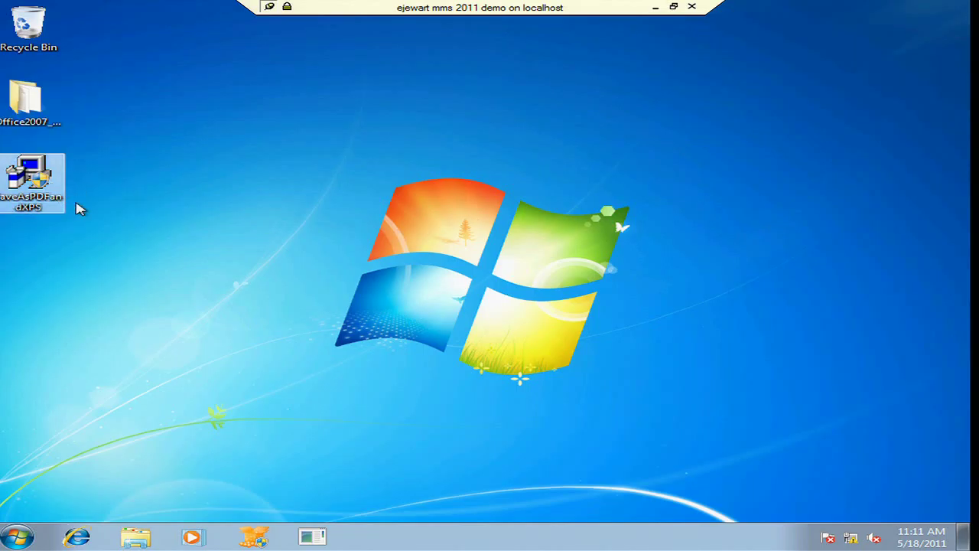
{"action": "left_click", "coordinate": [253, 535]}
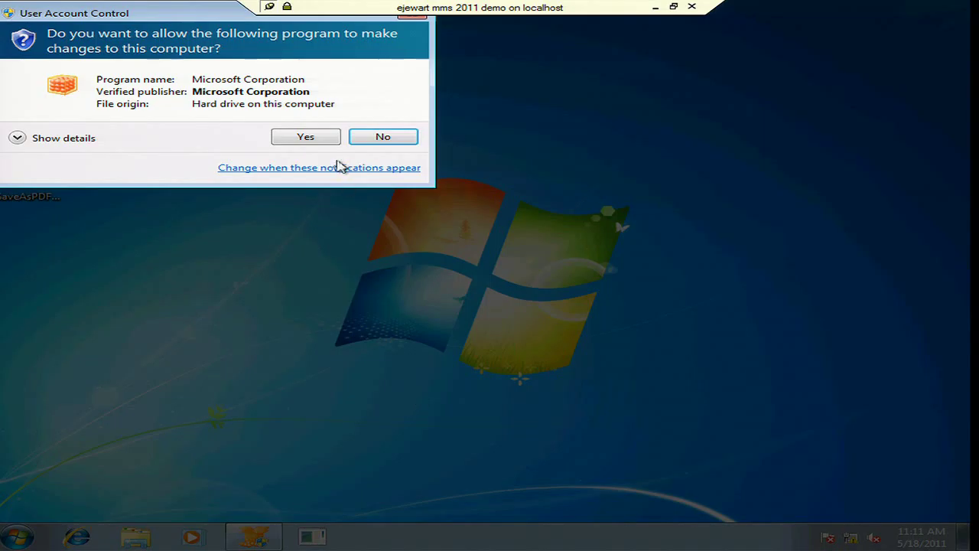
{"action": "left_click", "coordinate": [300, 138]}
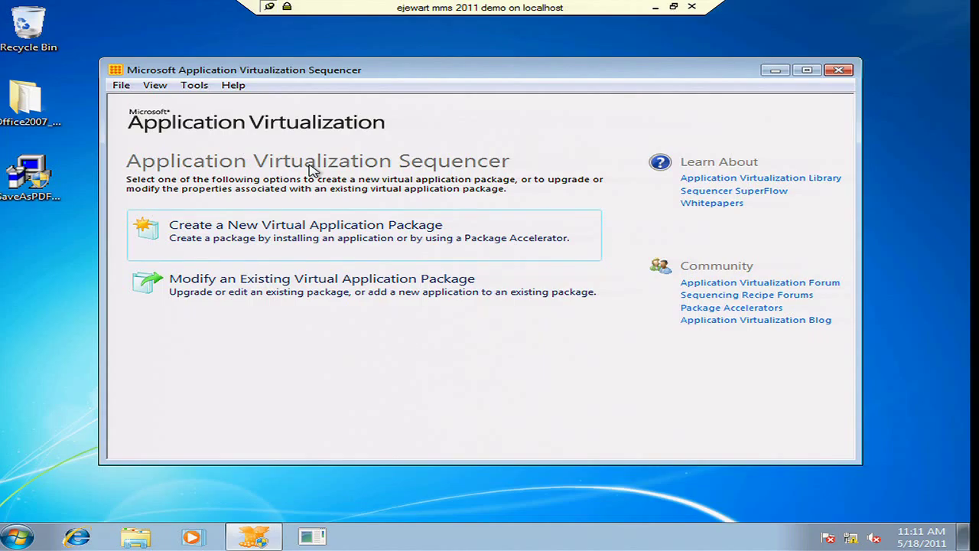
{"action": "left_click", "coordinate": [193, 85]}
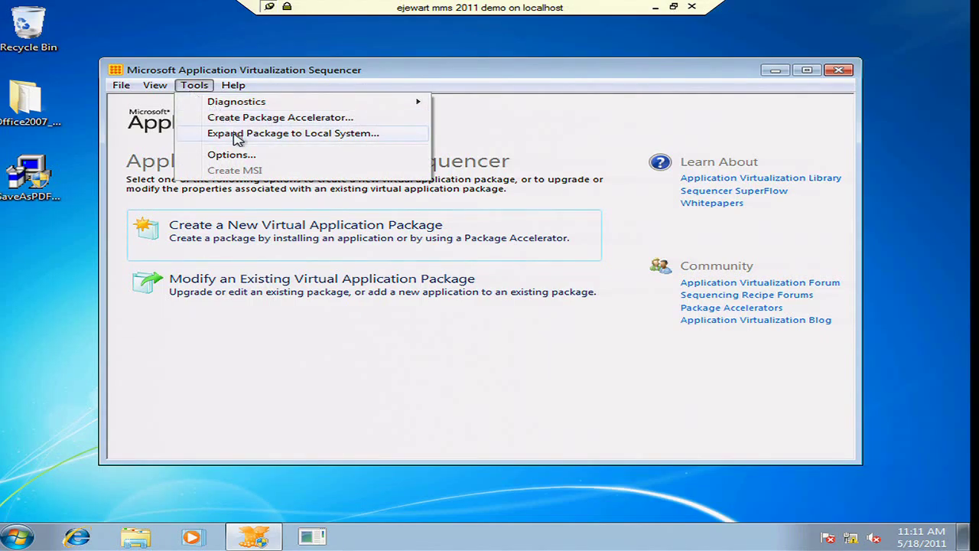
{"action": "left_click", "coordinate": [267, 136]}
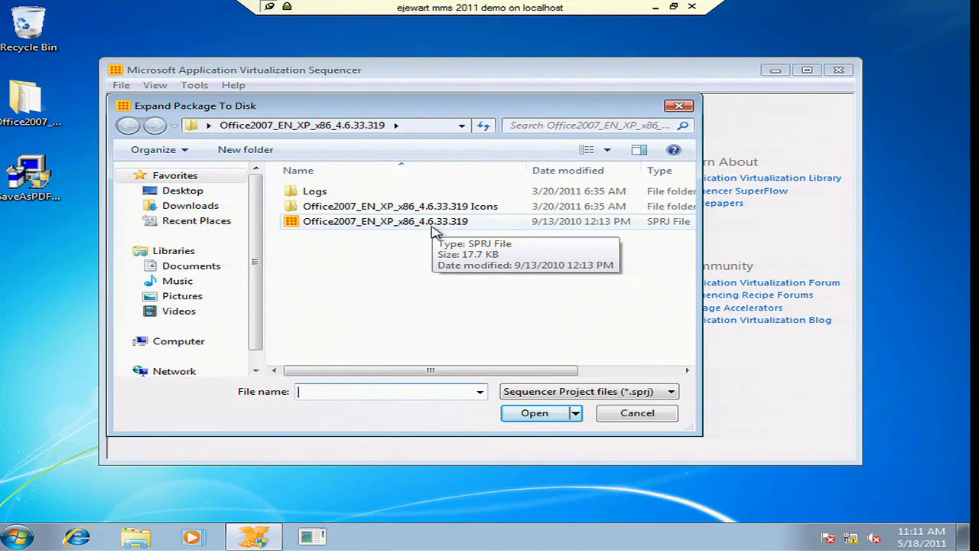
{"action": "left_click", "coordinate": [636, 421]}
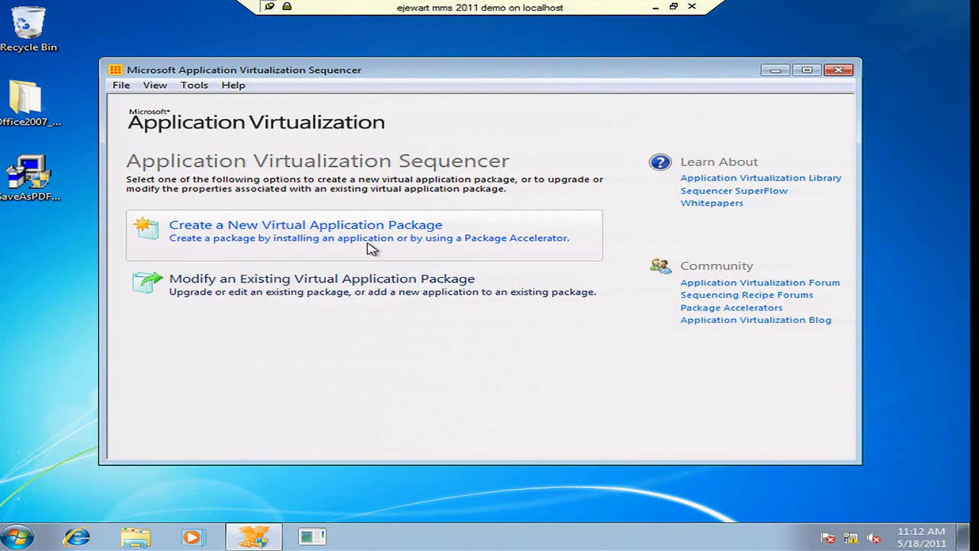
Step: Start a new virtual application package with the default Create Package method and choose Add-on or Plug-in as the application type
{"action": "left_click", "coordinate": [354, 244]}
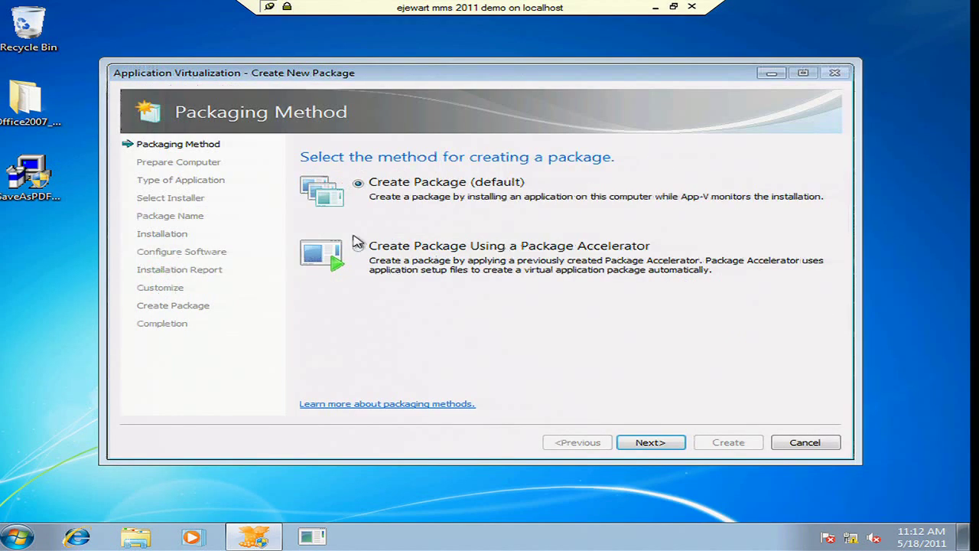
{"action": "left_click", "coordinate": [419, 245]}
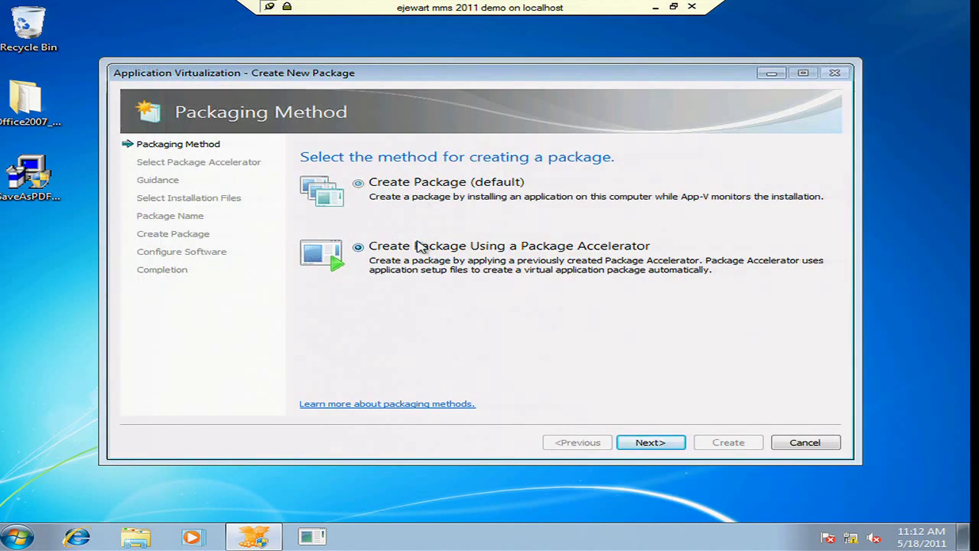
{"action": "left_click", "coordinate": [405, 195]}
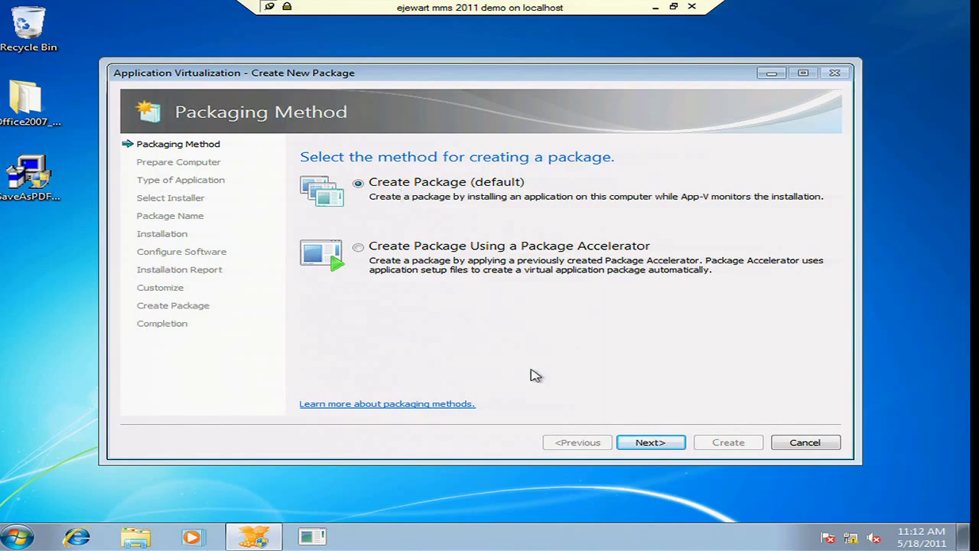
{"action": "left_click", "coordinate": [633, 444]}
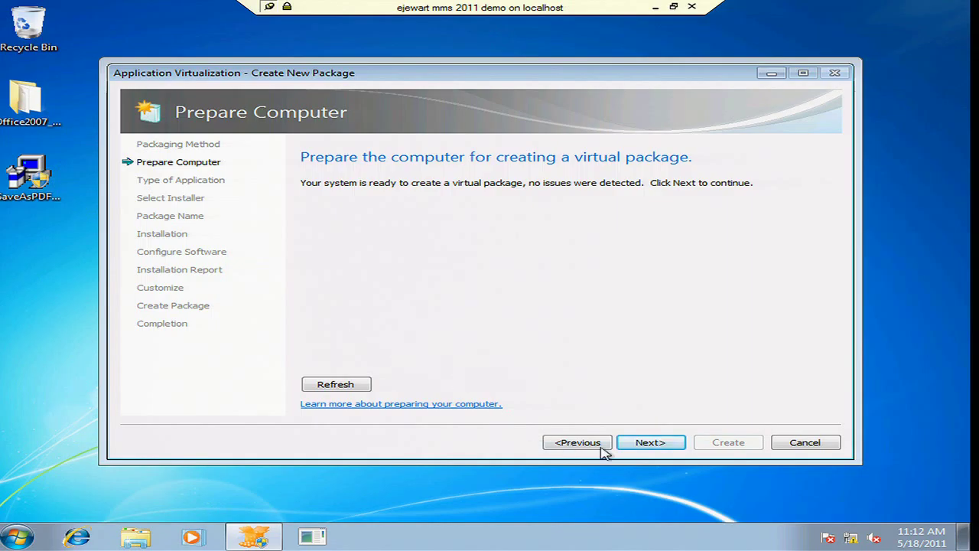
{"action": "left_click", "coordinate": [651, 445]}
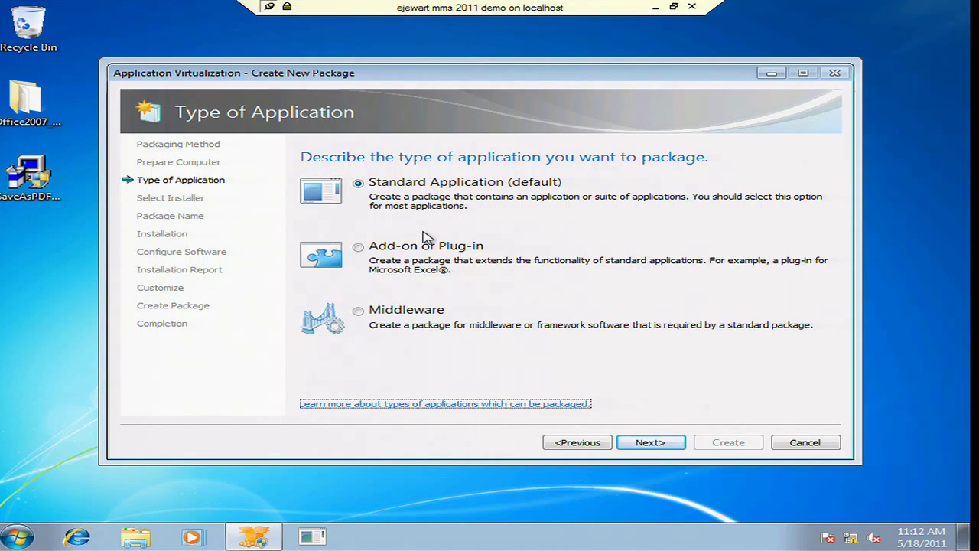
{"action": "left_click", "coordinate": [406, 250]}
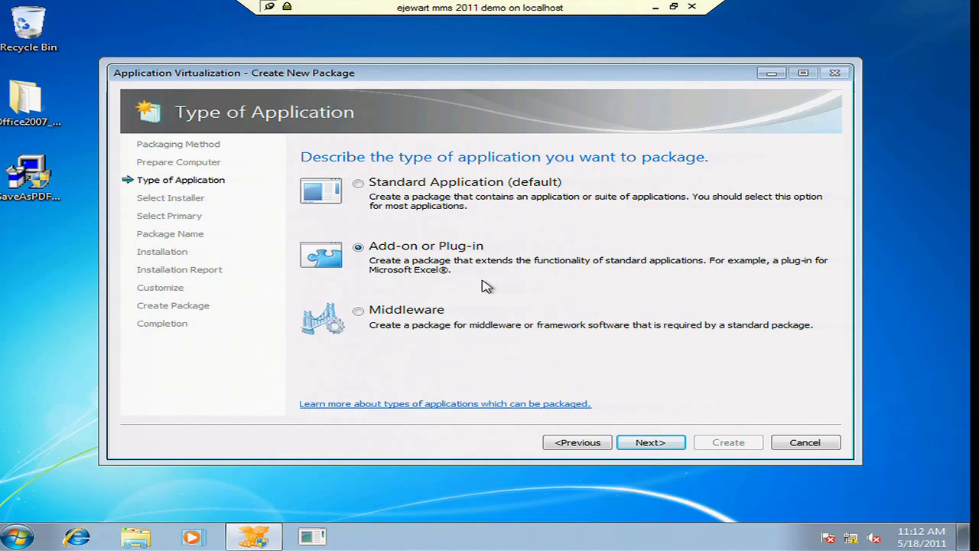
{"action": "left_click", "coordinate": [651, 446]}
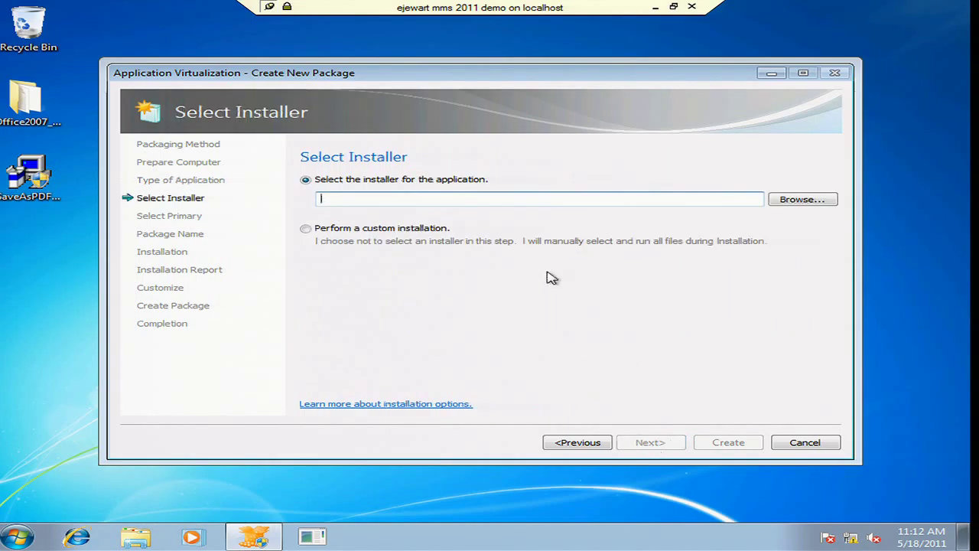
Step: Choose SaveAsPDFandXPS from the desktop as the package's installer and continue to the primary program selection
{"action": "left_click", "coordinate": [797, 200]}
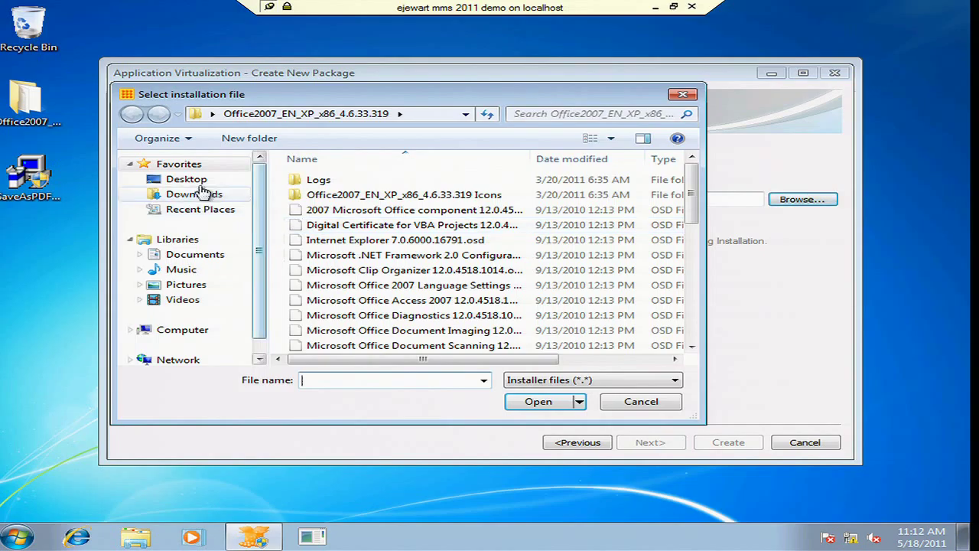
{"action": "left_click", "coordinate": [186, 179]}
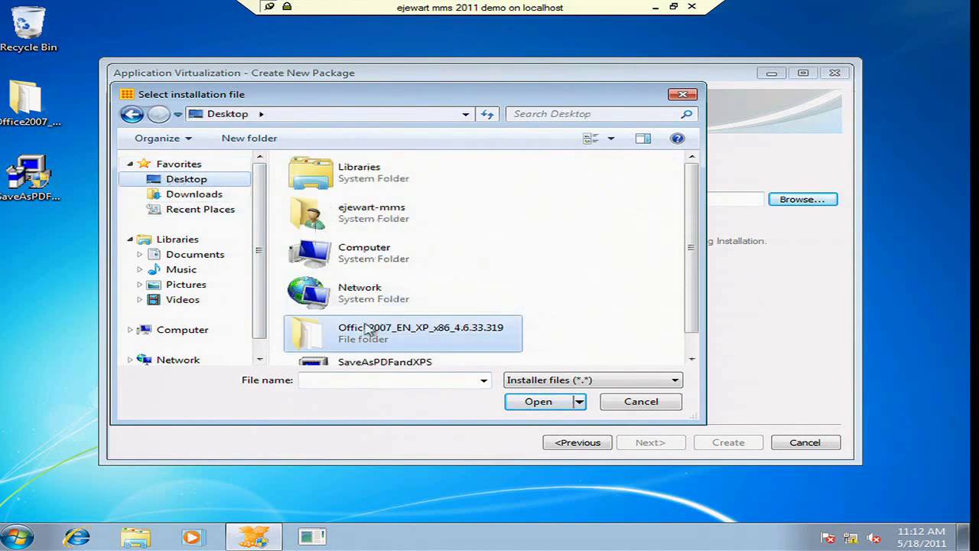
{"action": "left_click", "coordinate": [360, 350]}
{"action": "left_click", "coordinate": [538, 401]}
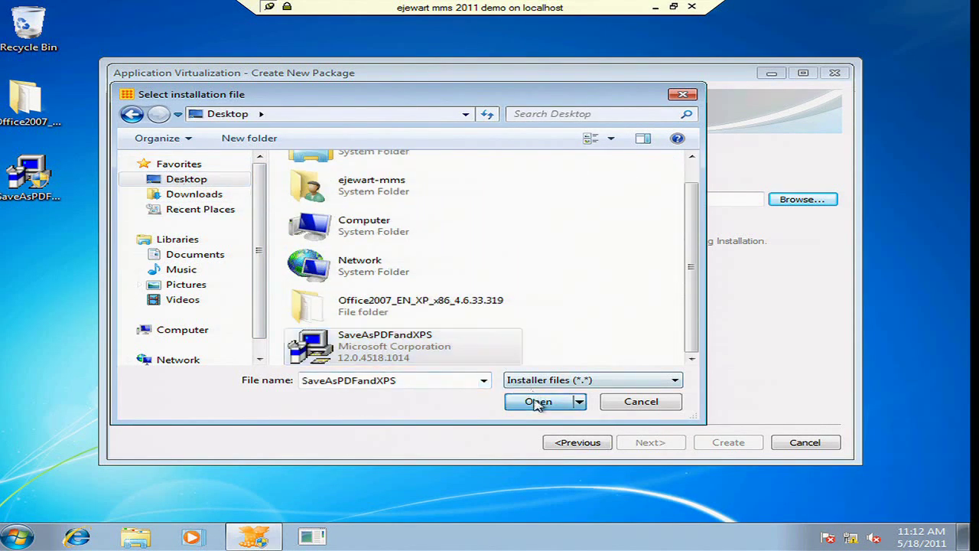
{"action": "left_click", "coordinate": [646, 441]}
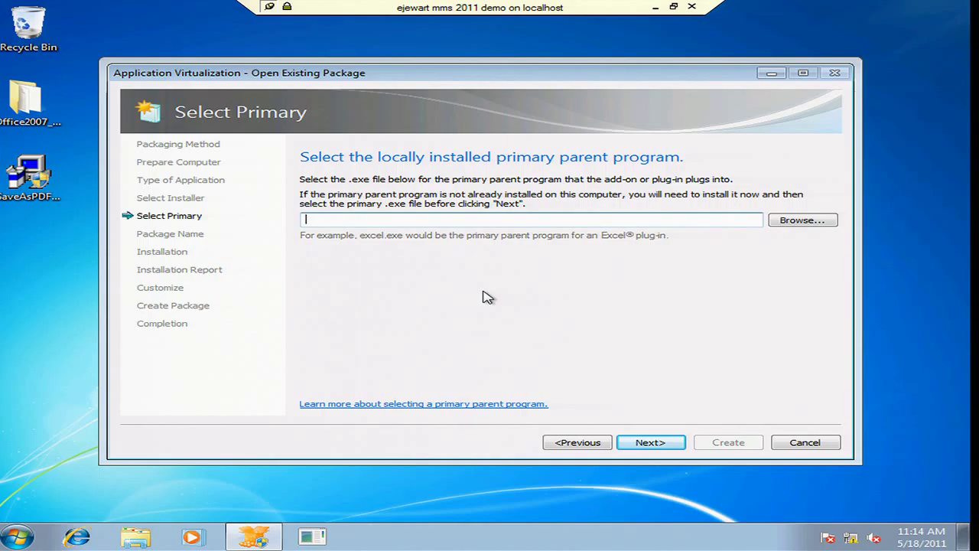
Step: Set the primary parent program to WINWORD.EXE in Q:\Office2007_EN_XP_x86_4.6.33.319\Office12 and continue to the package name
{"action": "left_click", "coordinate": [785, 224]}
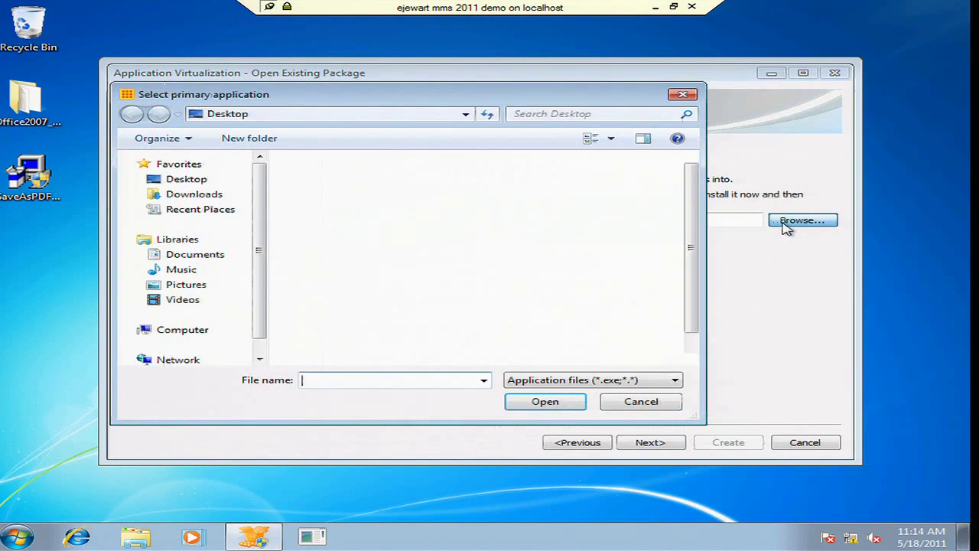
{"action": "left_click", "coordinate": [197, 329]}
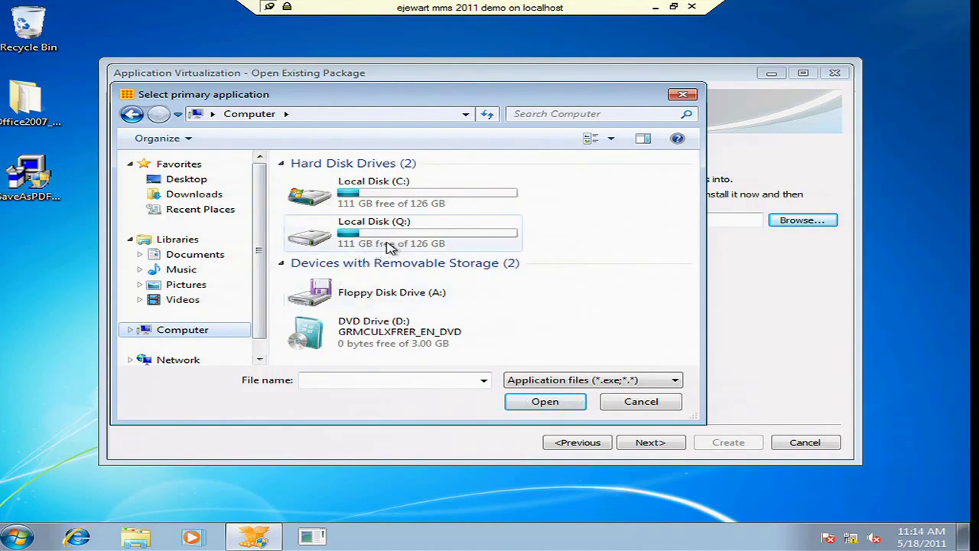
{"action": "double_click", "coordinate": [388, 245]}
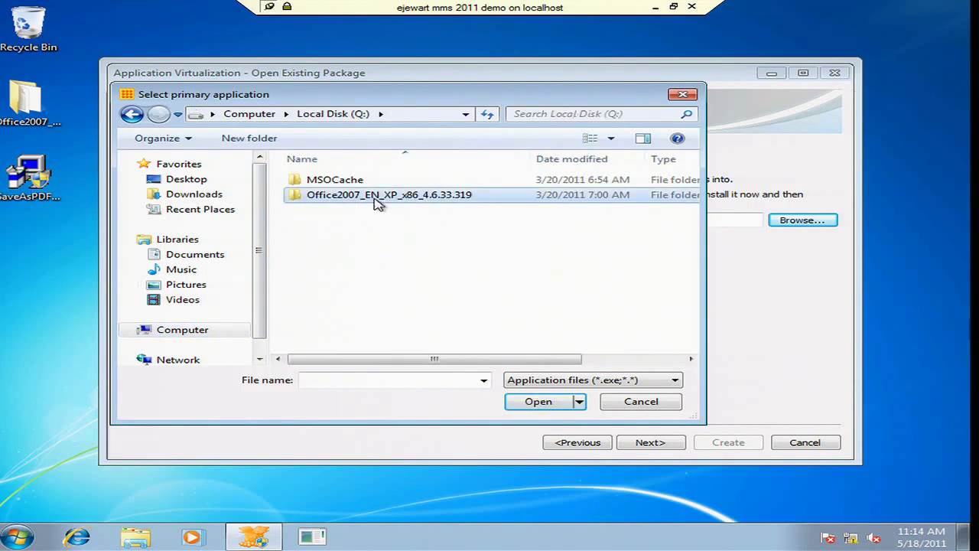
{"action": "double_click", "coordinate": [375, 197]}
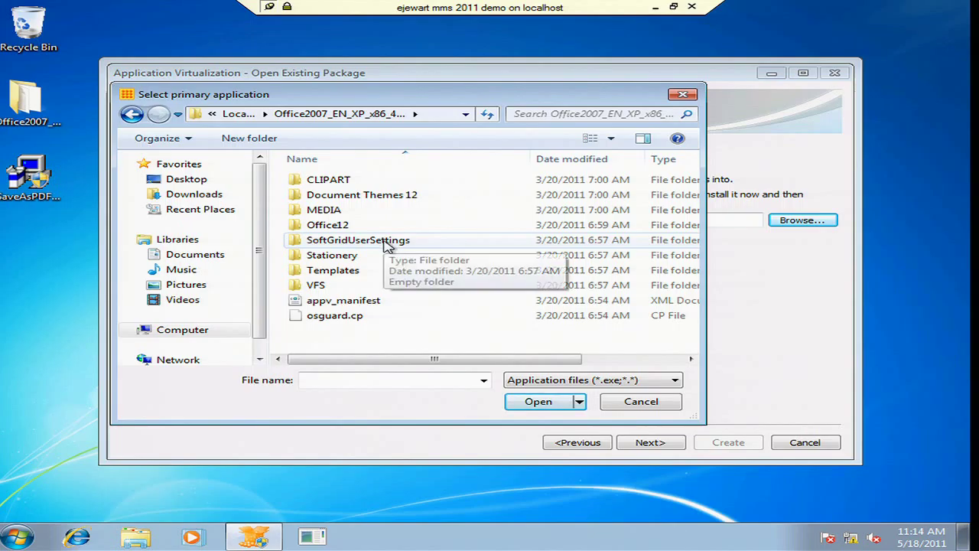
{"action": "double_click", "coordinate": [357, 228]}
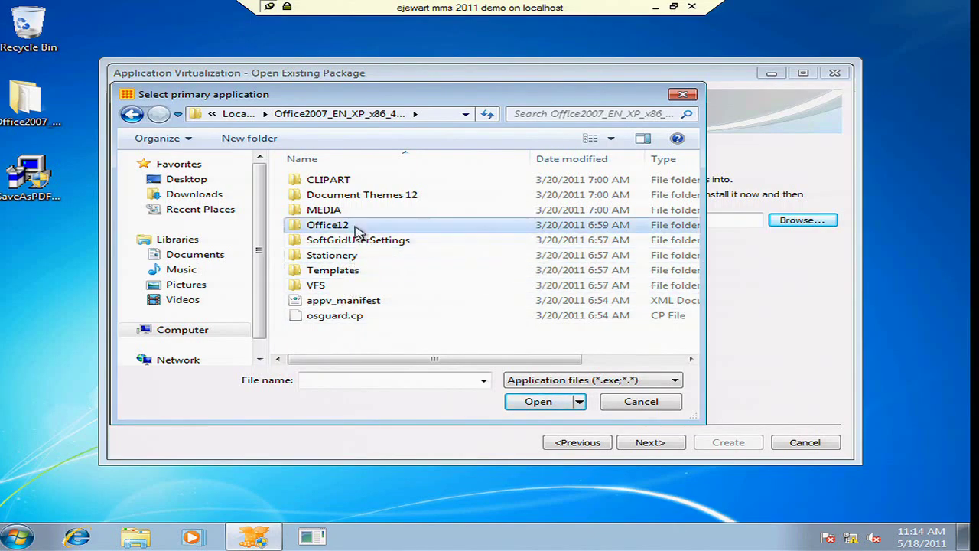
{"action": "type", "text": "winword"}
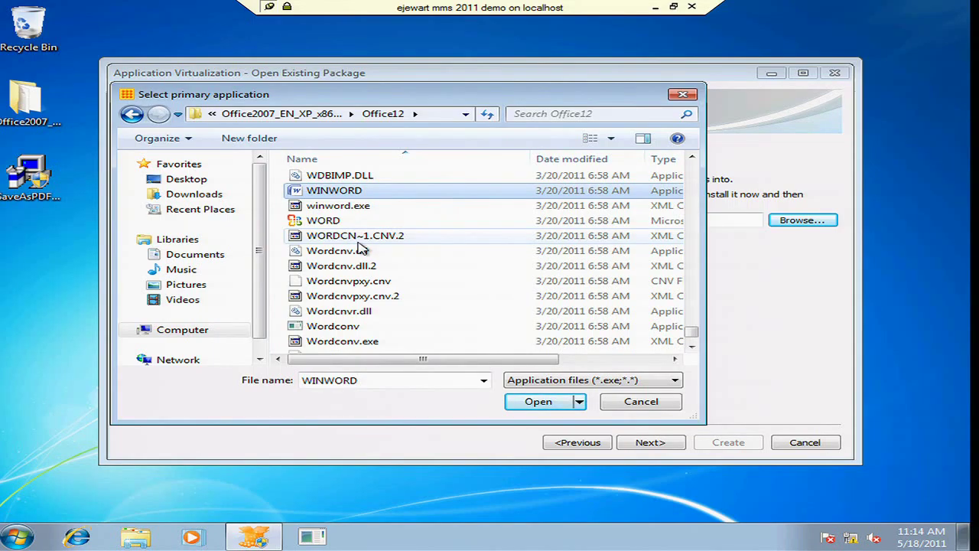
{"action": "key", "text": "Down"}
{"action": "key", "text": "Up"}
{"action": "key", "text": "Return"}
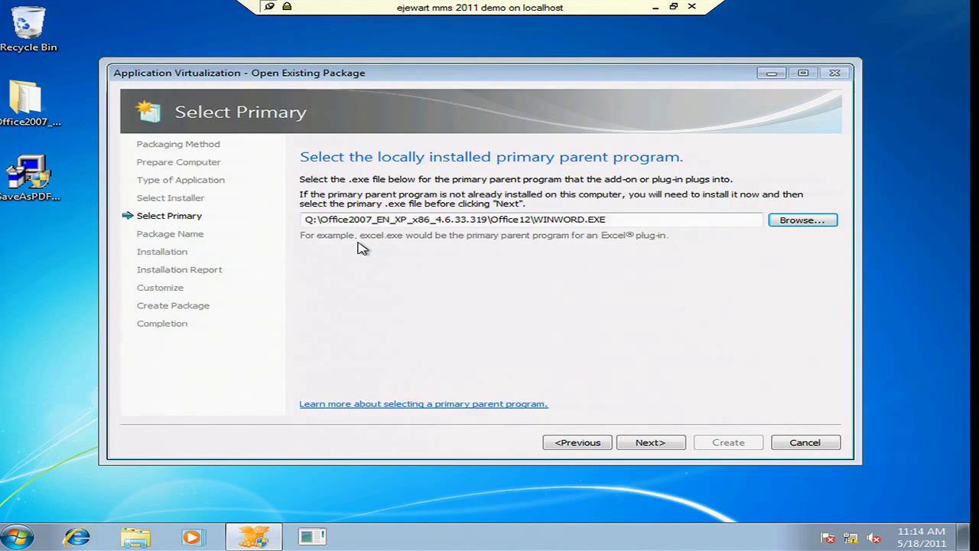
{"action": "left_click", "coordinate": [641, 442]}
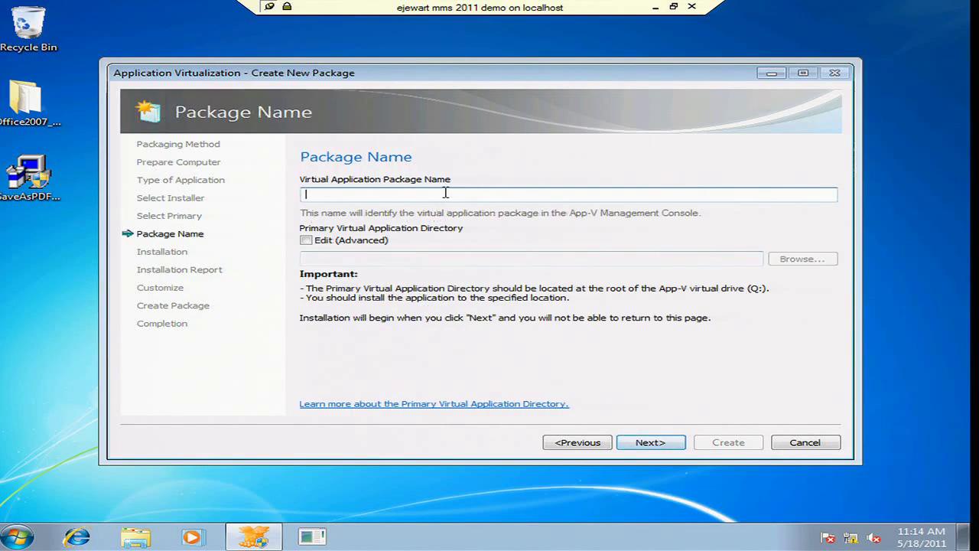
Step: Name the virtual application package "Save As PDF or XPS" and begin the monitored installation
{"action": "type", "text": "Save As "}
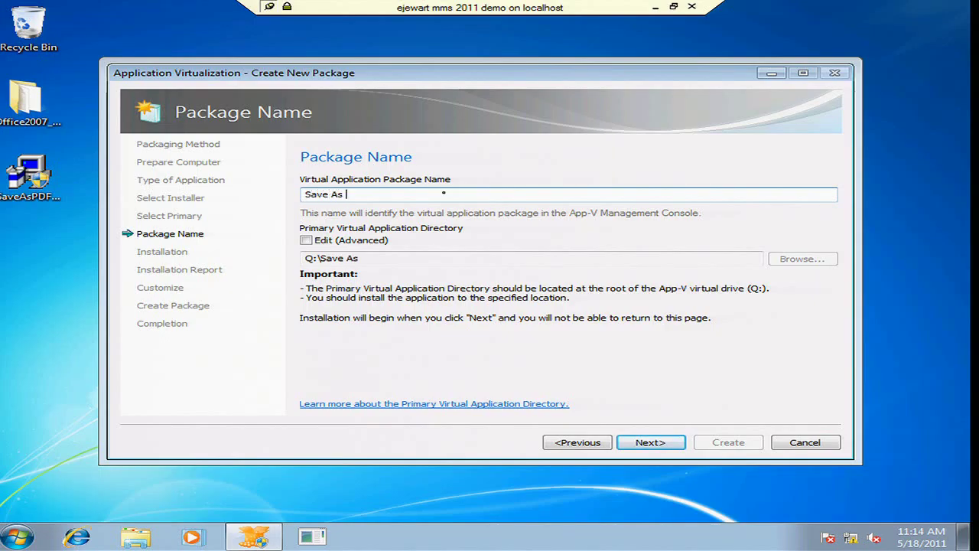
{"action": "type", "text": "PDF or XPS"}
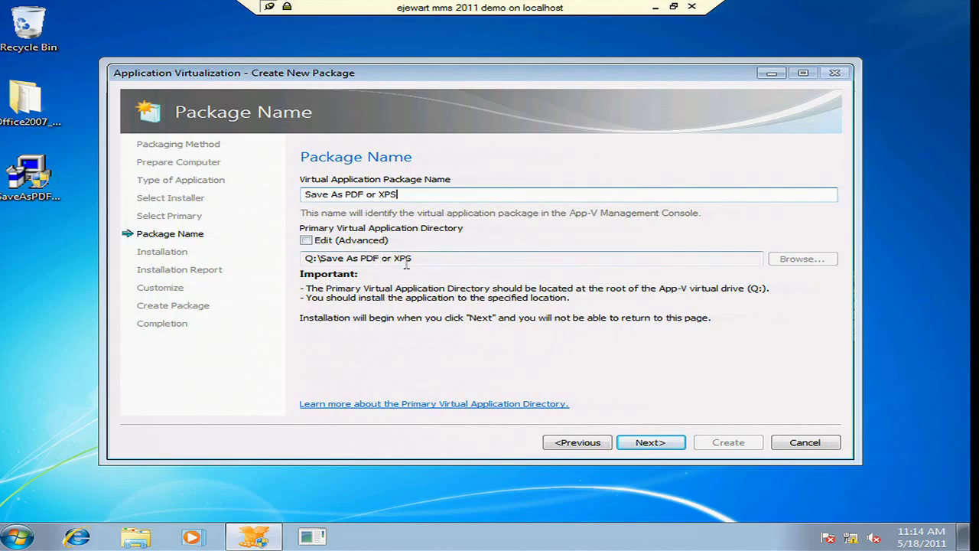
{"action": "left_click", "coordinate": [654, 442]}
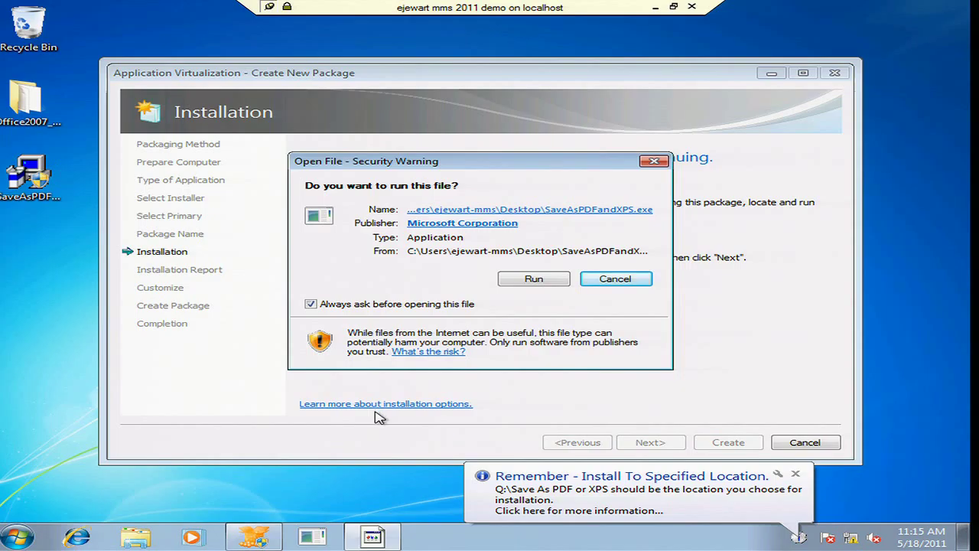
Step: Run the Save as PDF or XPS add-in installer, accept its license terms, and mark the installation as finished
{"action": "left_click", "coordinate": [534, 280]}
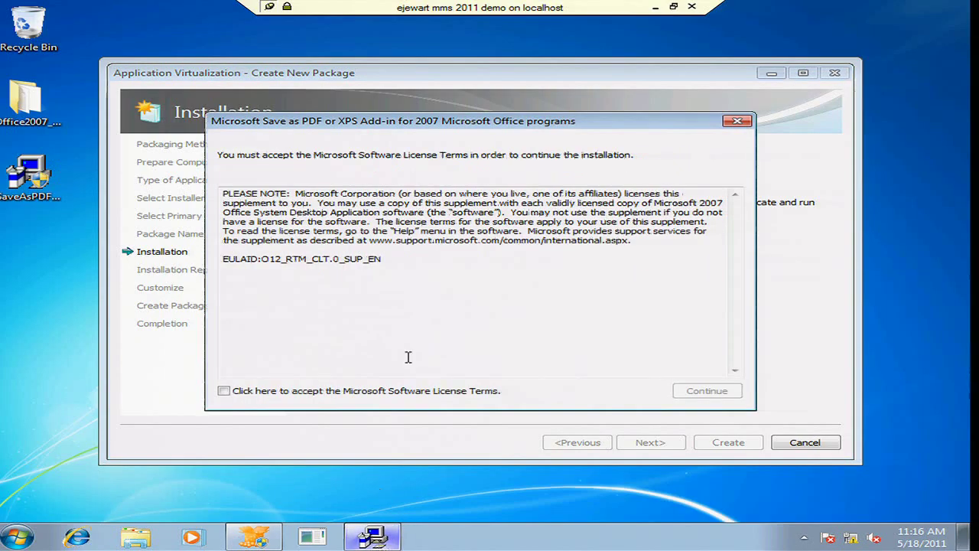
{"action": "left_click", "coordinate": [375, 392]}
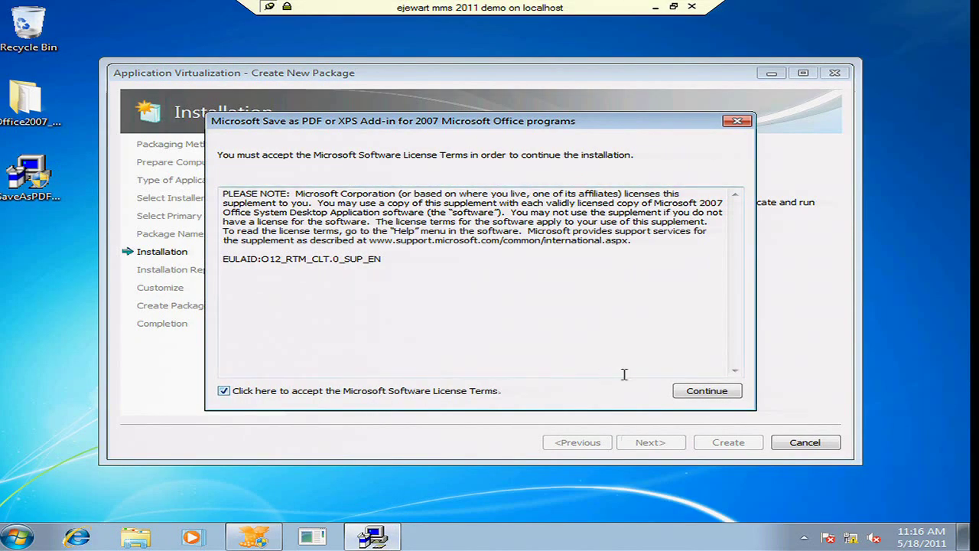
{"action": "left_click", "coordinate": [706, 394]}
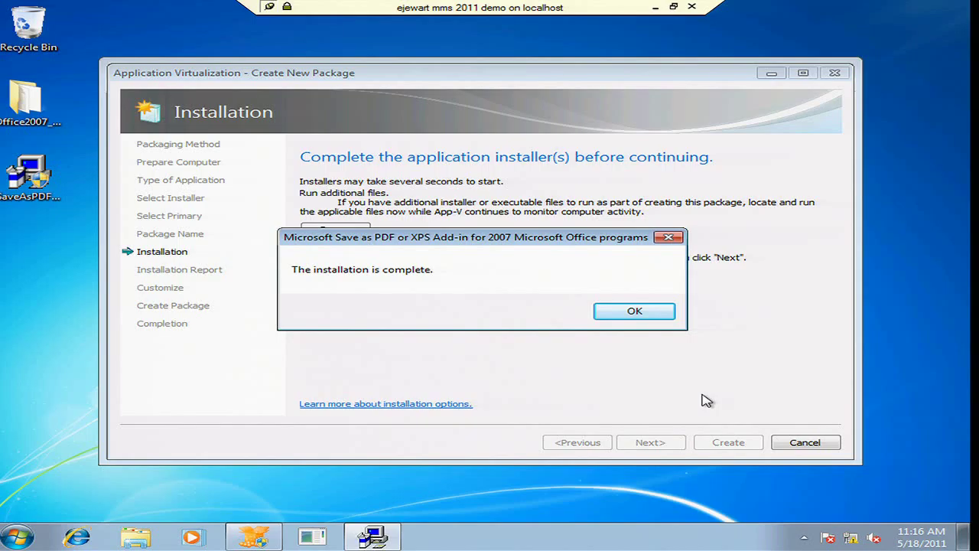
{"action": "left_click", "coordinate": [634, 313]}
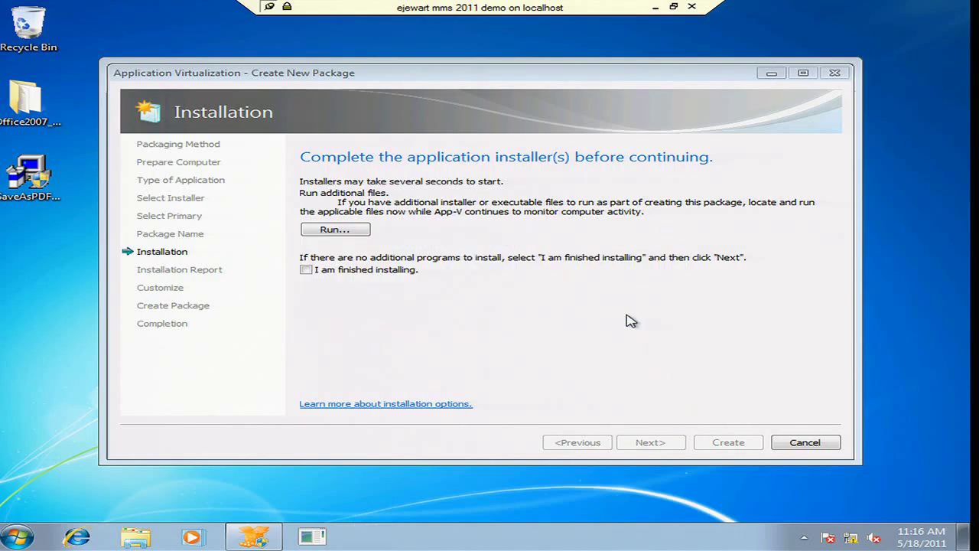
{"action": "left_click", "coordinate": [358, 272]}
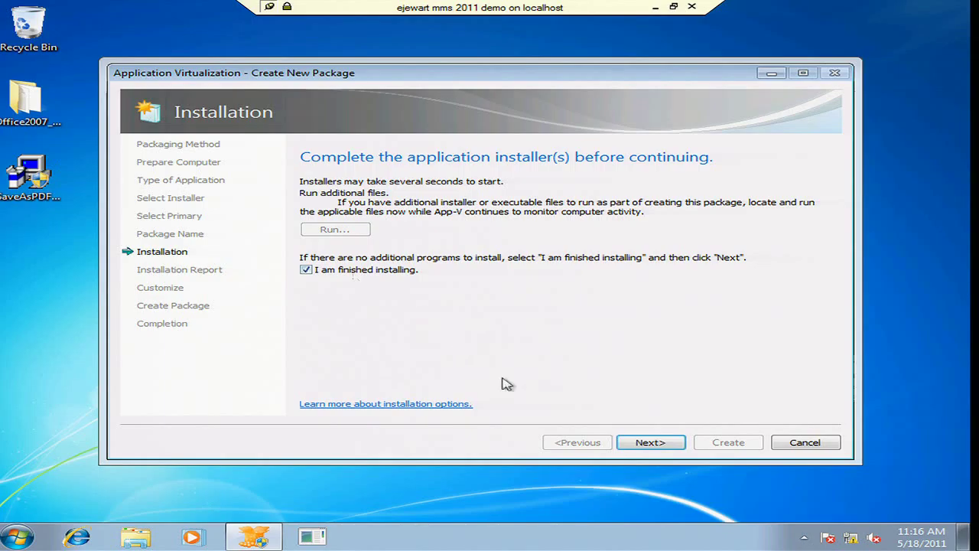
{"action": "left_click", "coordinate": [670, 446]}
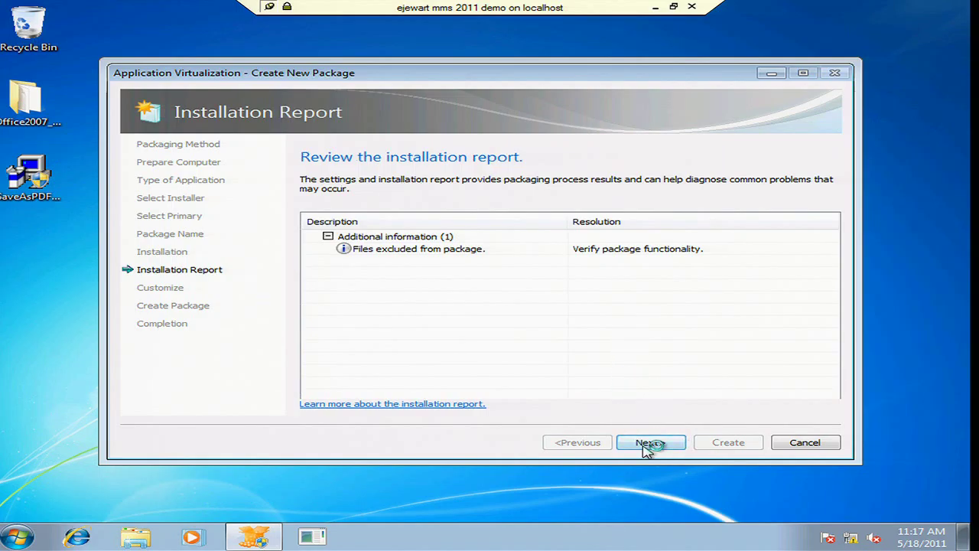
Step: Create a basic package without further customization, save it to the default desktop location, and close the wizard
{"action": "left_click", "coordinate": [648, 443]}
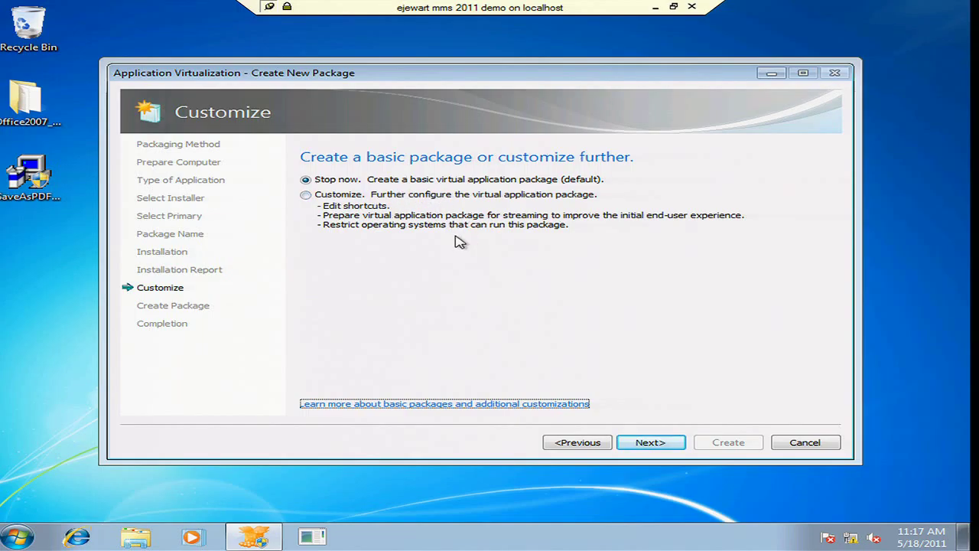
{"action": "left_click", "coordinate": [650, 444]}
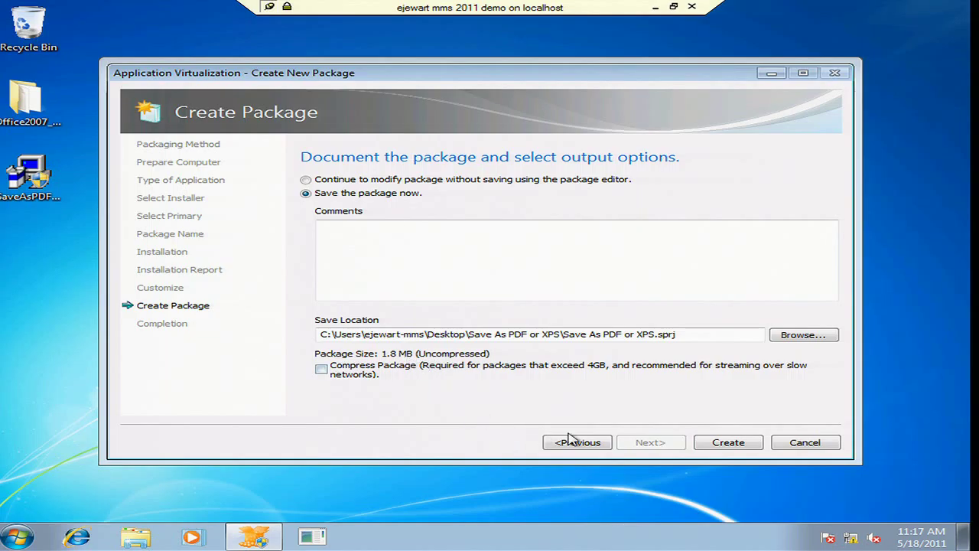
{"action": "left_click", "coordinate": [728, 444]}
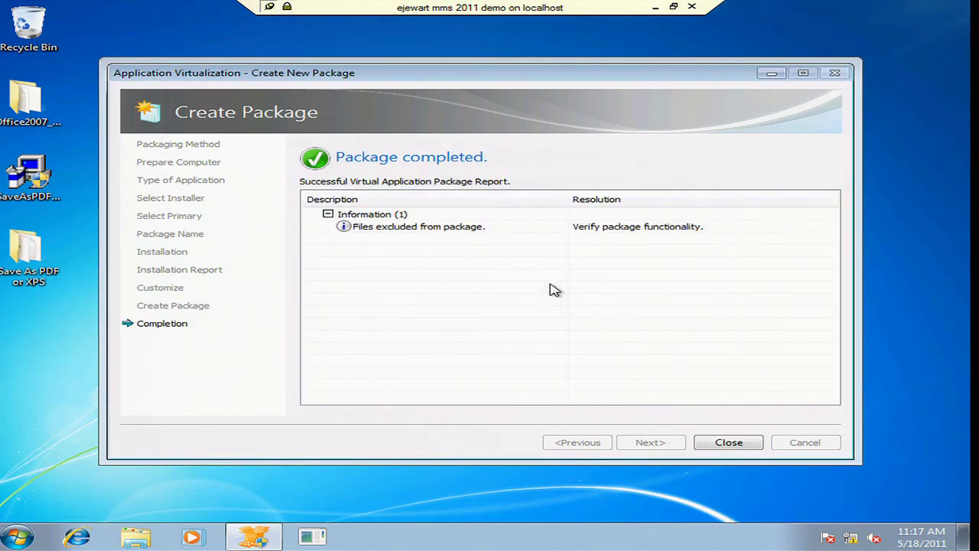
{"action": "left_click", "coordinate": [730, 447]}
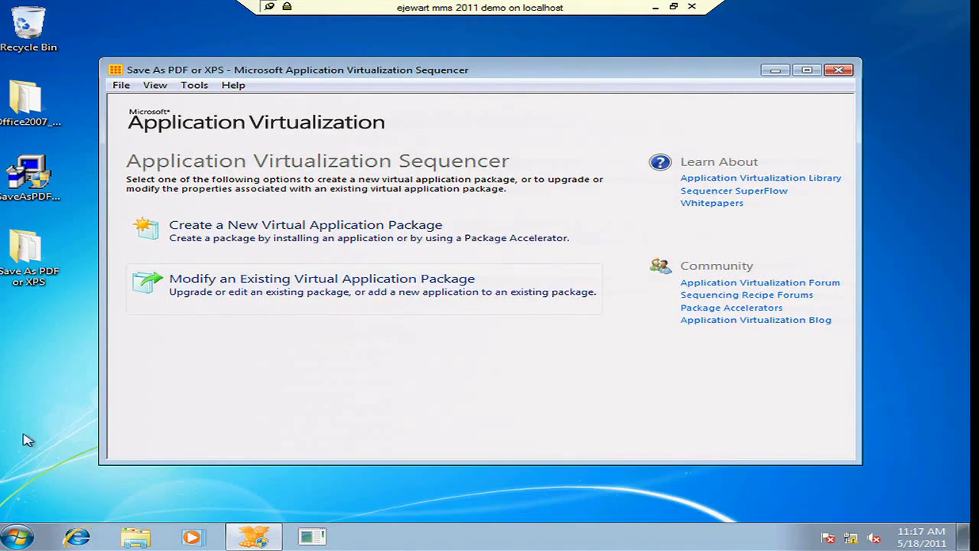
Step: Open Notepad and place its blank window in front of the Sequencer
{"action": "left_click", "coordinate": [17, 536]}
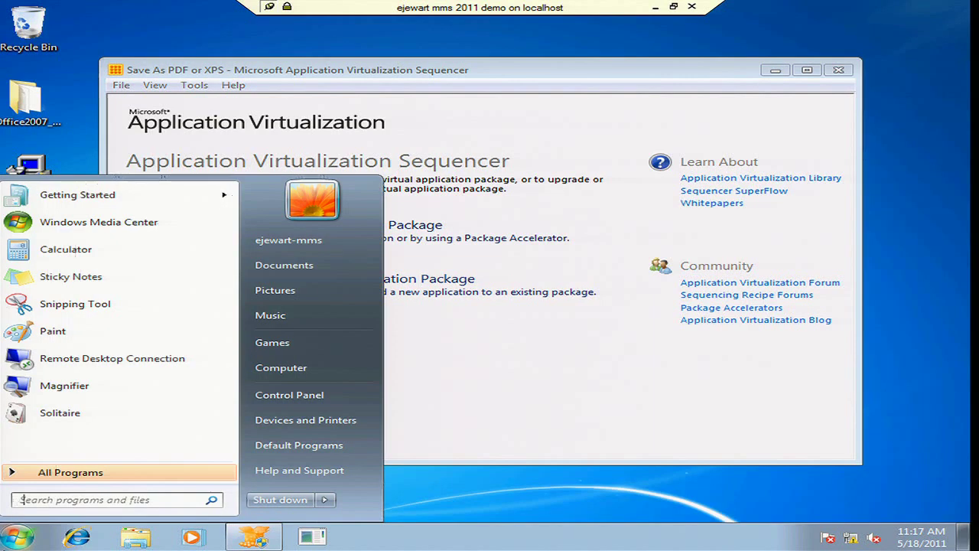
{"action": "type", "text": "notepad"}
{"action": "key", "text": "BackSpace"}
{"action": "key", "text": "BackSpace"}
{"action": "key", "text": "BackSpace"}
{"action": "key", "text": "Escape"}
{"action": "key", "text": "Escape"}
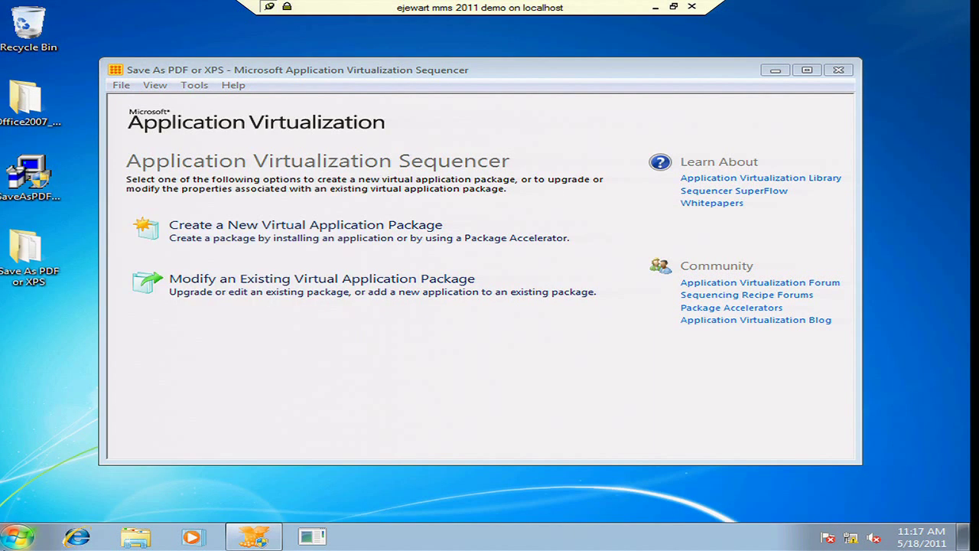
{"action": "left_click_drag", "start_coordinate": [280, 30], "coordinate": [468, 96]}
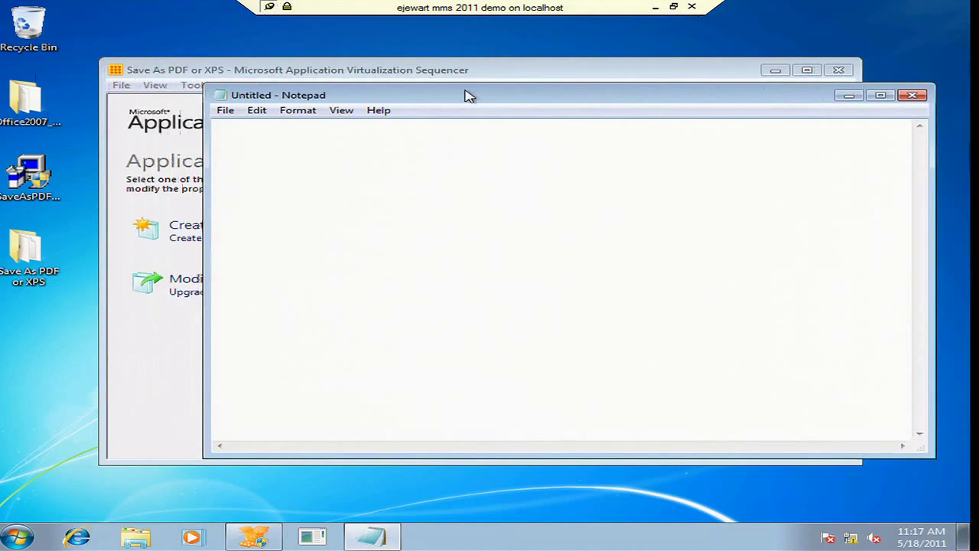
Step: Open the Office2007_EN_XP_x86_4.6.33.319 package folder and select the Microsoft Office Word 2007 OSD file
{"action": "left_click", "coordinate": [32, 124]}
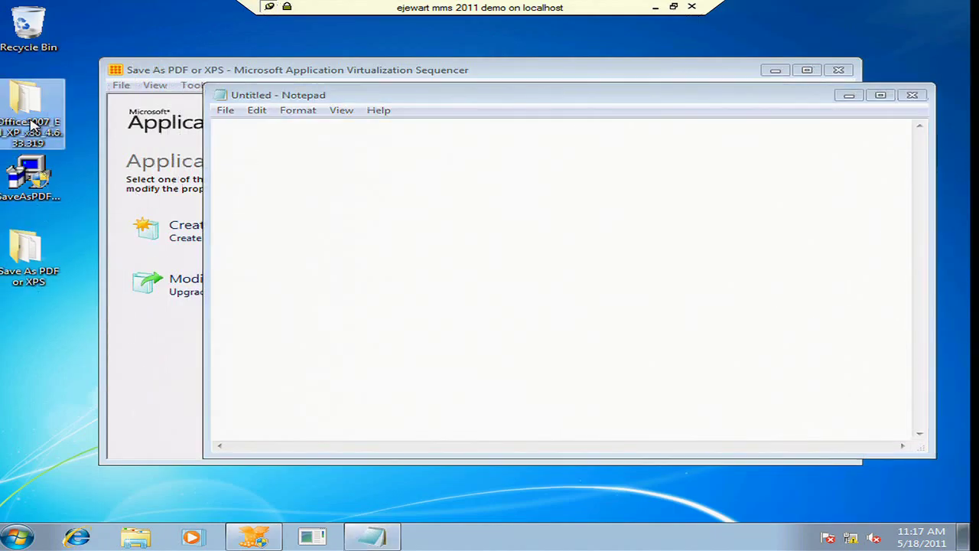
{"action": "left_click", "coordinate": [32, 124]}
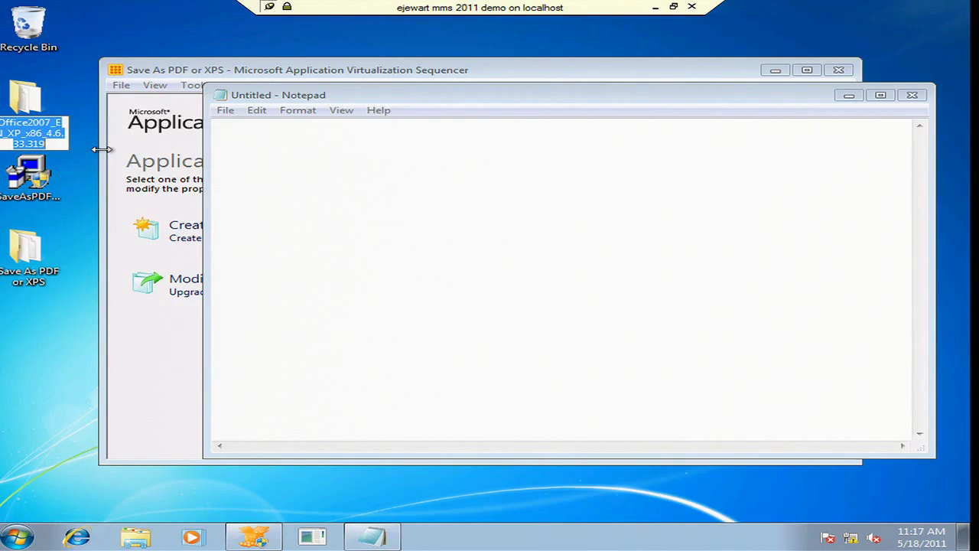
{"action": "double_click", "coordinate": [27, 122]}
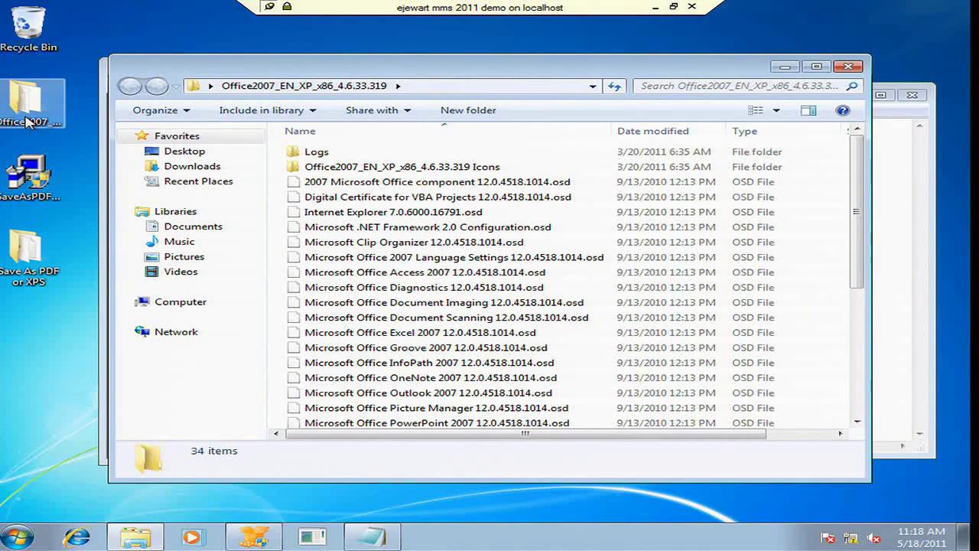
{"action": "left_click", "coordinate": [437, 290]}
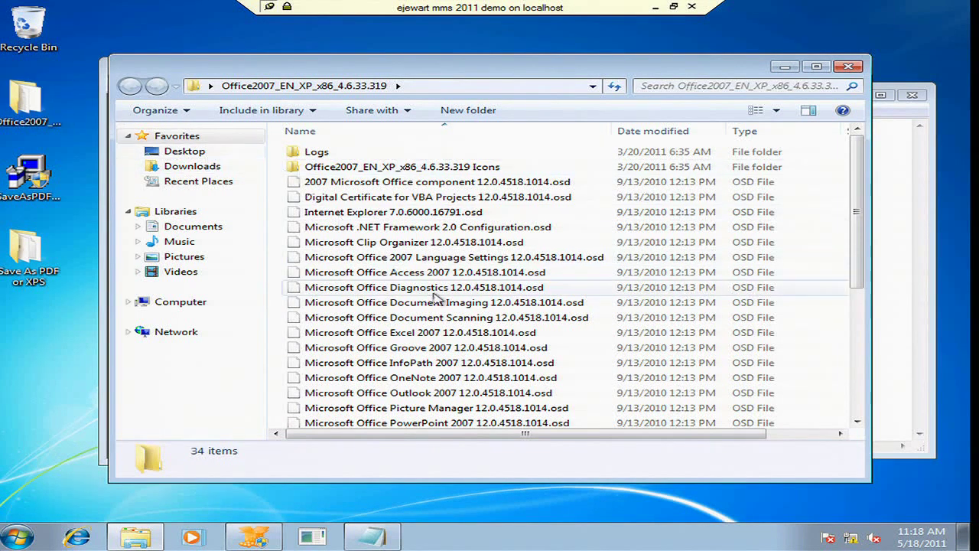
{"action": "key", "text": "Down"}
{"action": "key", "text": "Down"}
{"action": "key", "text": "Down"}
{"action": "key", "text": "Down"}
{"action": "key", "text": "Down"}
{"action": "key", "text": "Down"}
{"action": "key", "text": "Down"}
{"action": "key", "text": "Down"}
{"action": "key", "text": "Down"}
{"action": "key", "text": "Down"}
{"action": "key", "text": "Down"}
{"action": "key", "text": "Down"}
{"action": "key", "text": "Down"}
{"action": "key", "text": "Down"}
{"action": "key", "text": "Down"}
{"action": "key", "text": "Down"}
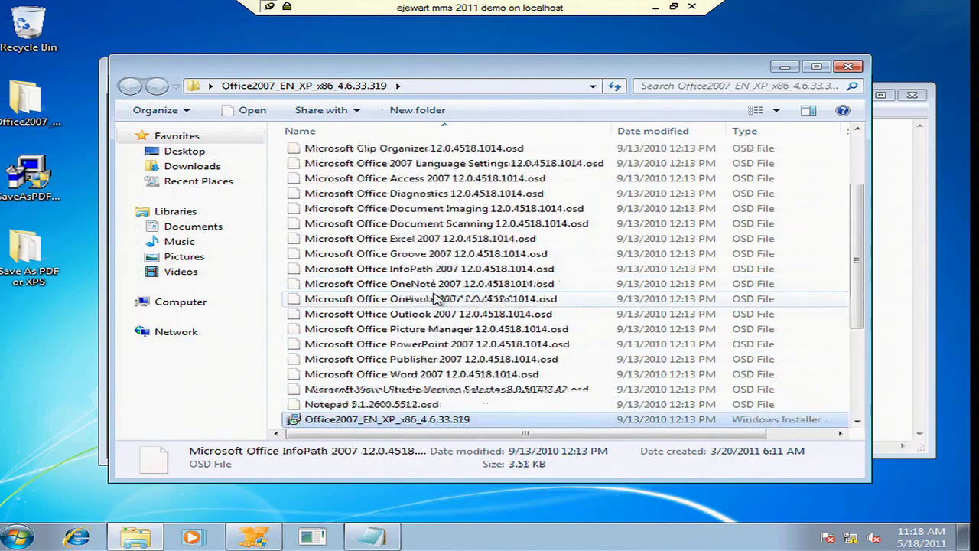
{"action": "key", "text": "Up"}
{"action": "key", "text": "Up"}
{"action": "key", "text": "Up"}
{"action": "key", "text": "Up"}
{"action": "key", "text": "Up"}
{"action": "key", "text": "Up"}
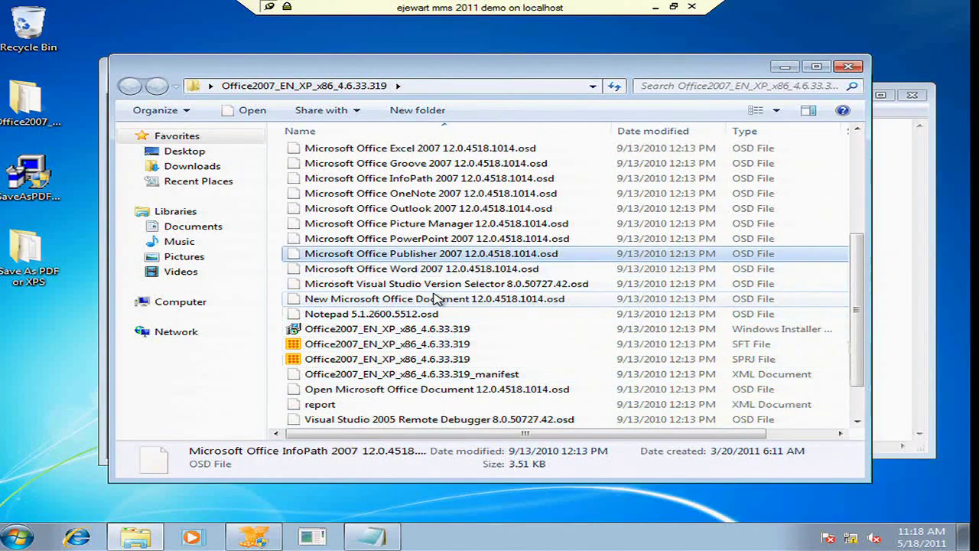
{"action": "key", "text": "Down"}
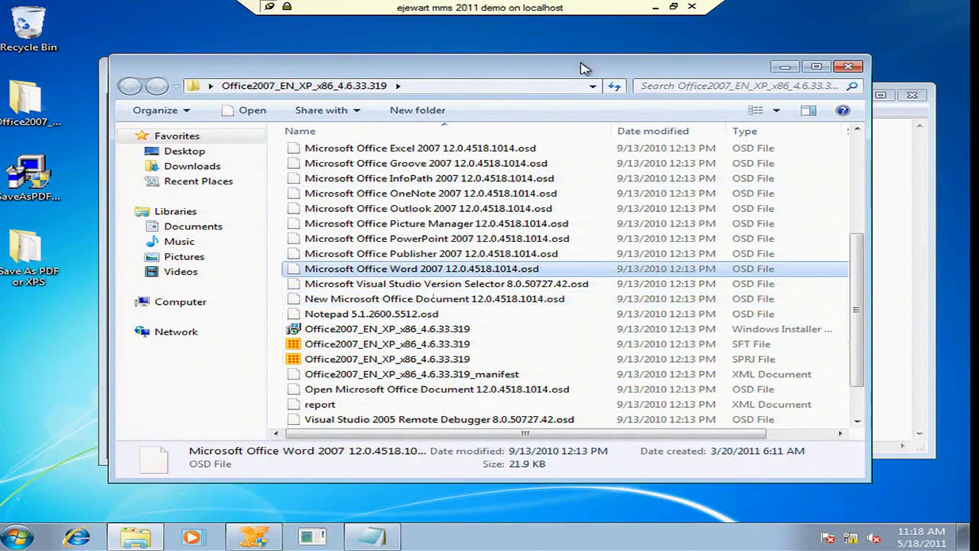
Step: Open the Word 2007 OSD file in the blank Notepad, examine the POLICIES section under VIRTUALENV, and minimize Notepad
{"action": "left_click_drag", "start_coordinate": [586, 66], "coordinate": [766, 82]}
{"action": "left_click_drag", "start_coordinate": [601, 283], "coordinate": [252, 284]}
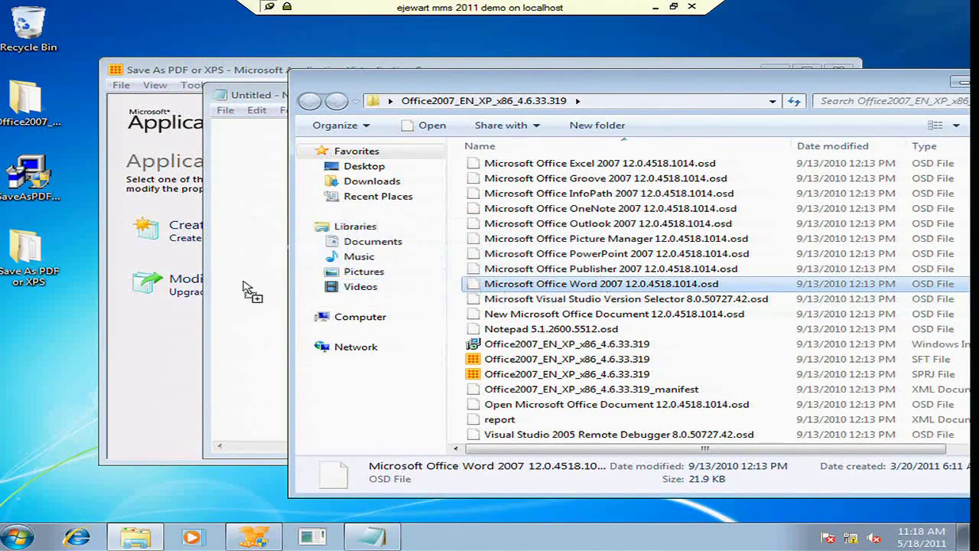
{"action": "double_click", "coordinate": [276, 95]}
{"action": "left_click_drag", "start_coordinate": [271, 140], "coordinate": [55, 81]}
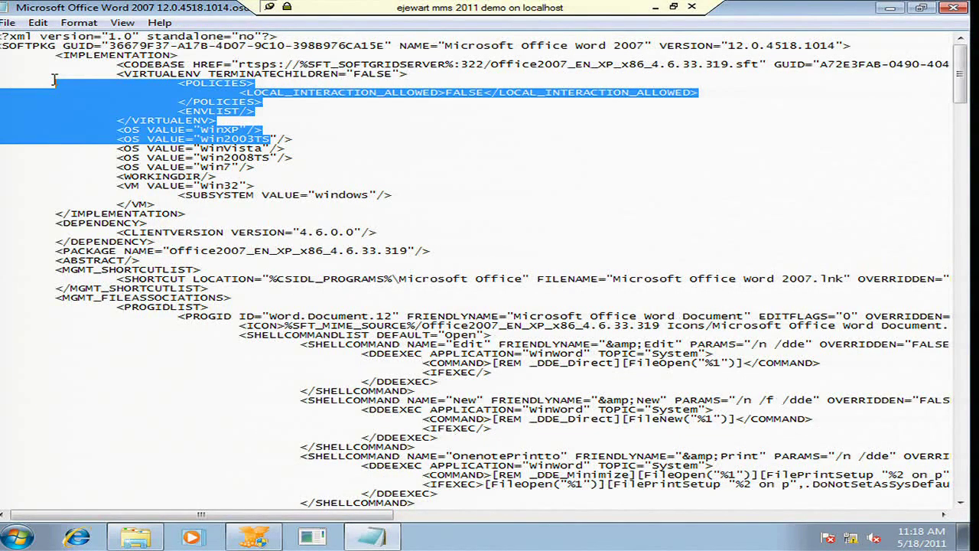
{"action": "left_click_drag", "start_coordinate": [54, 80], "coordinate": [55, 82]}
{"action": "left_click", "coordinate": [890, 8]}
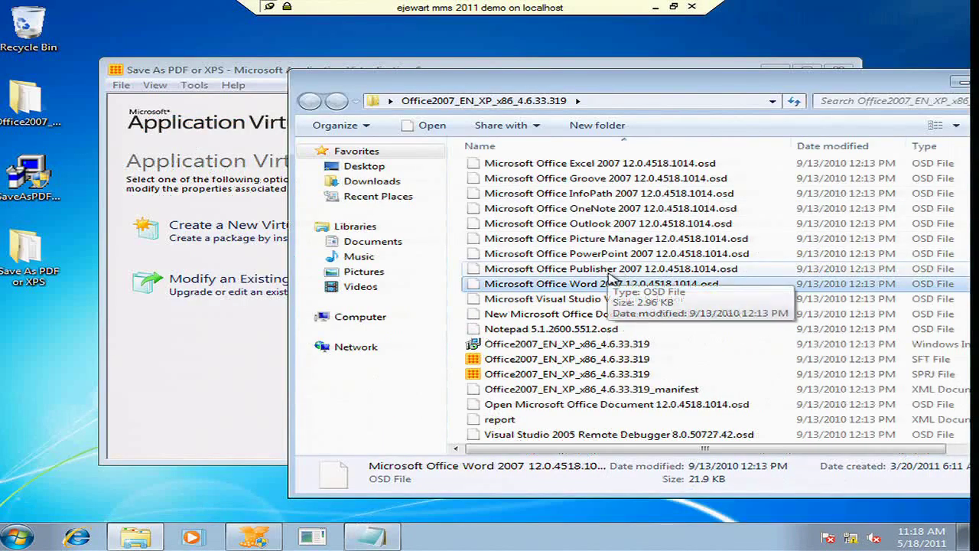
Step: Switch to the Dynamic Suite Composition Tool and add the Desktop folder as the package root
{"action": "left_click", "coordinate": [289, 545]}
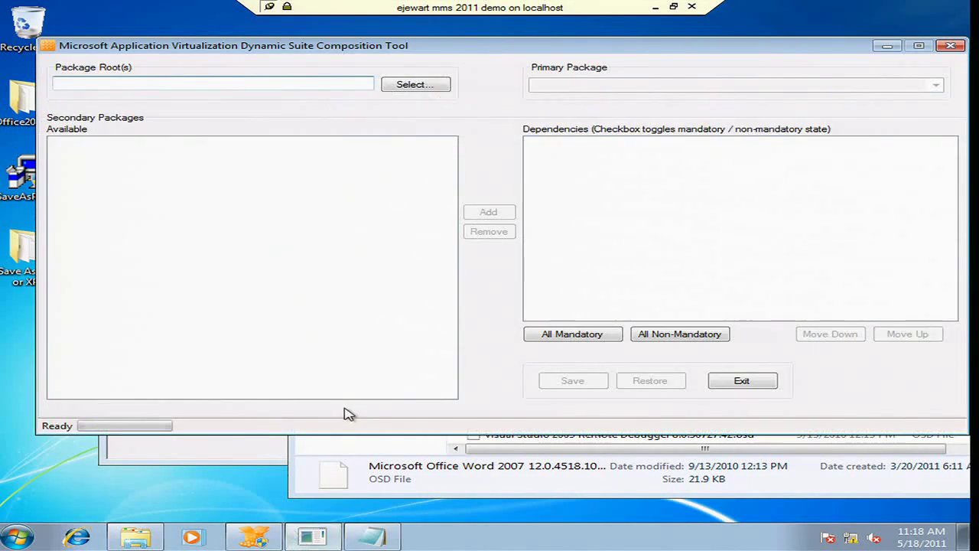
{"action": "left_click_drag", "start_coordinate": [498, 49], "coordinate": [486, 51]}
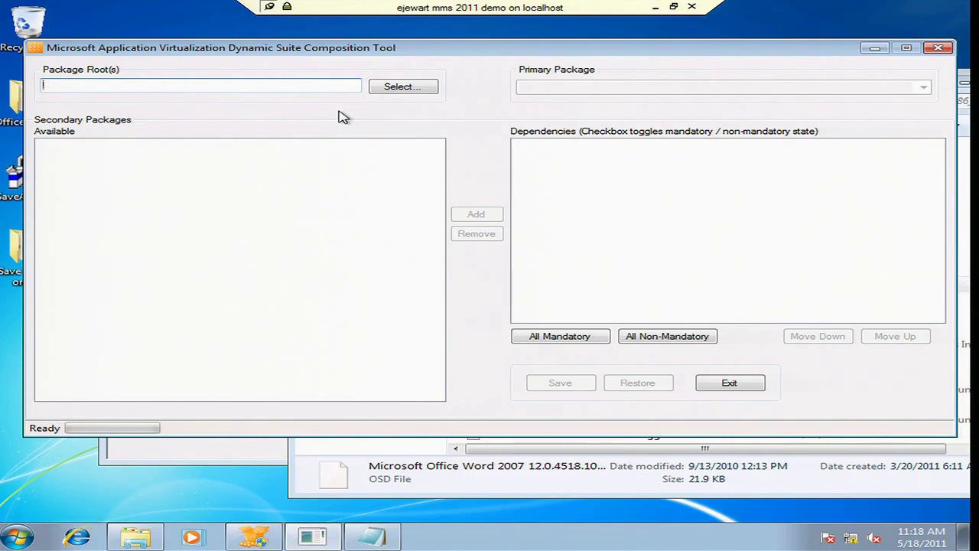
{"action": "left_click", "coordinate": [393, 95]}
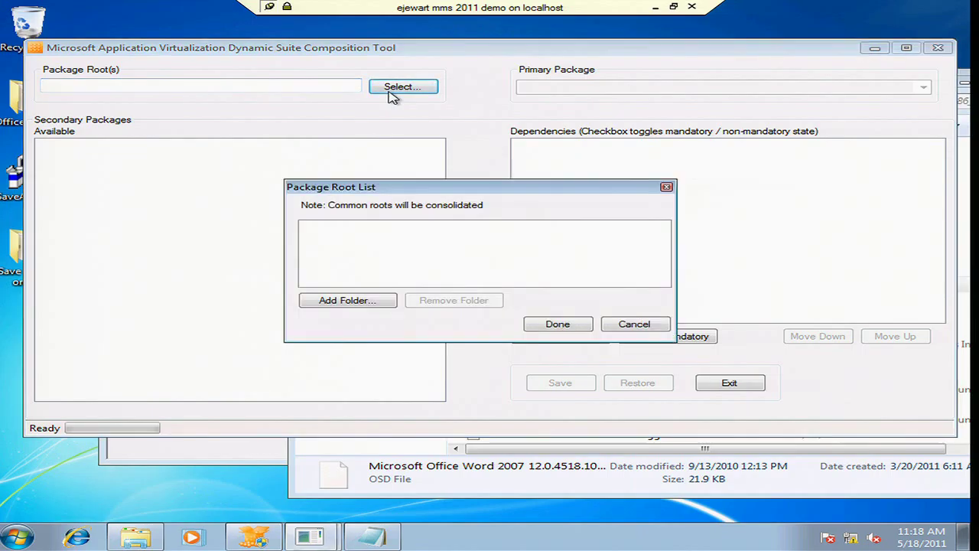
{"action": "left_click", "coordinate": [352, 300]}
{"action": "left_click", "coordinate": [502, 356]}
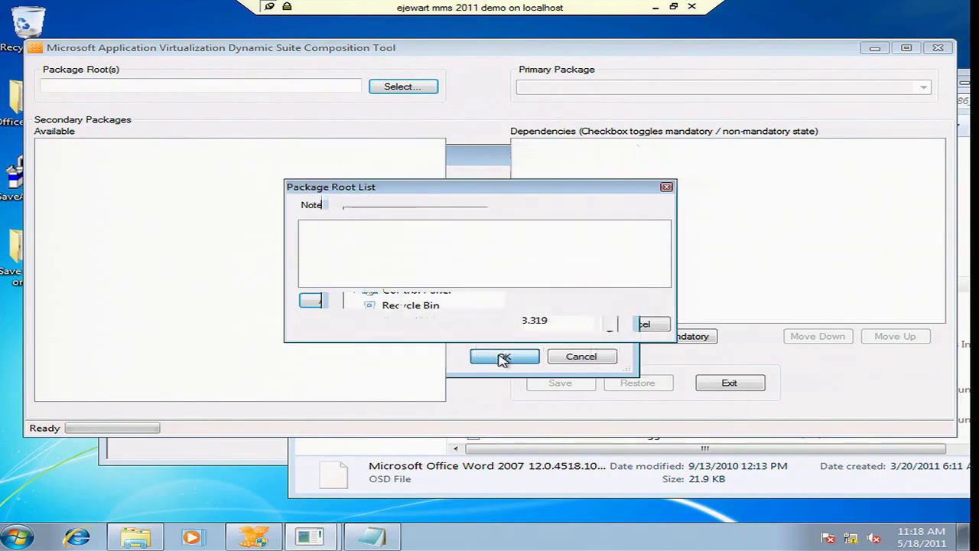
{"action": "left_click", "coordinate": [537, 324]}
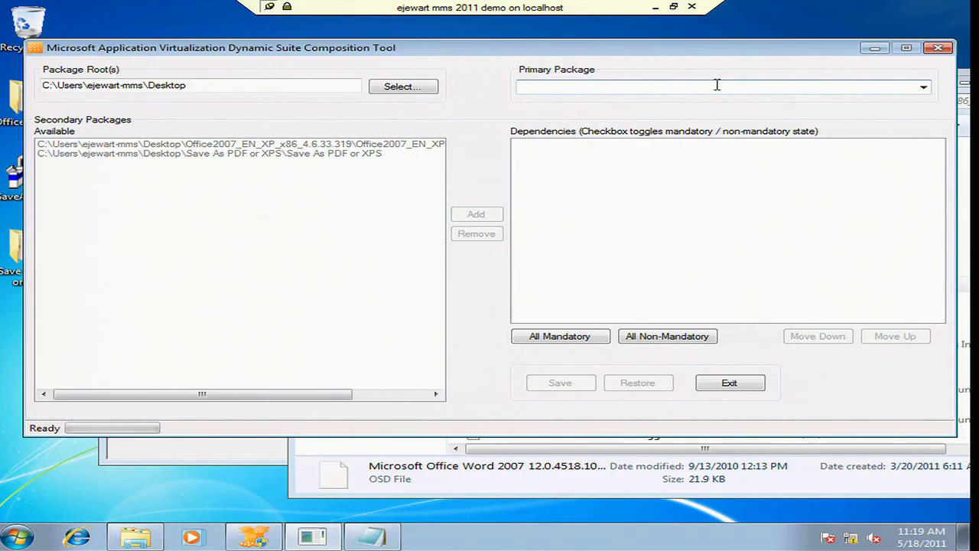
Step: Make Save As PDF or XPS a dependency of the Office 2007 primary package and save, overwriting its OSD files
{"action": "left_click", "coordinate": [923, 87]}
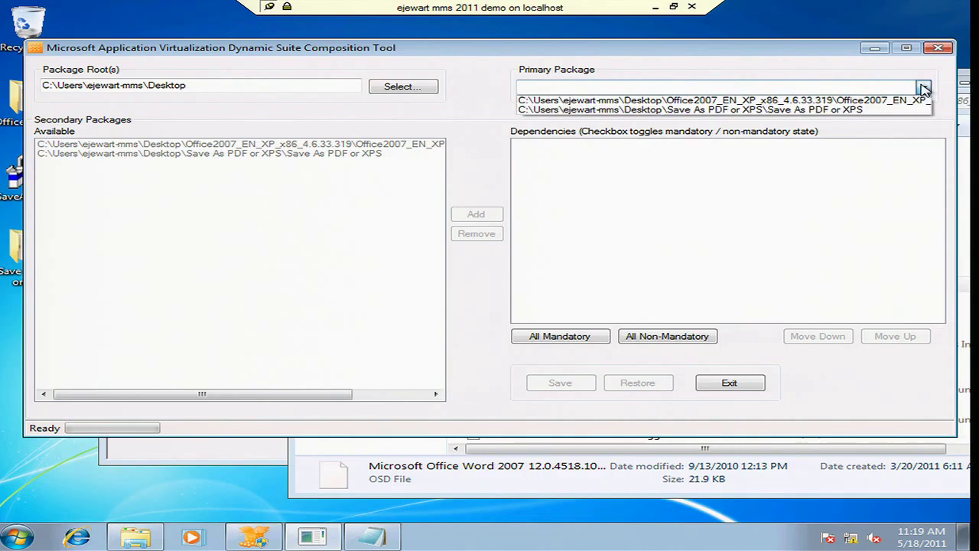
{"action": "left_click", "coordinate": [911, 100]}
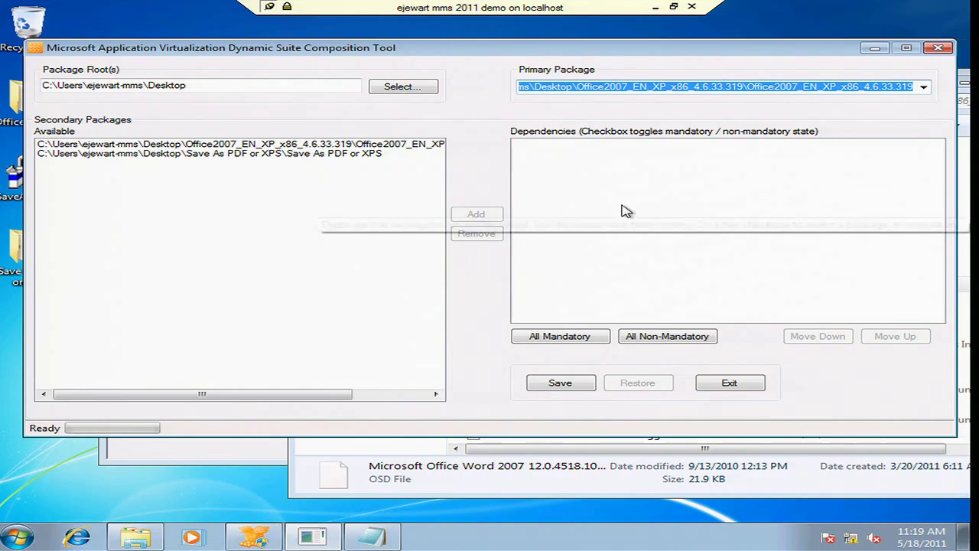
{"action": "left_click", "coordinate": [367, 154]}
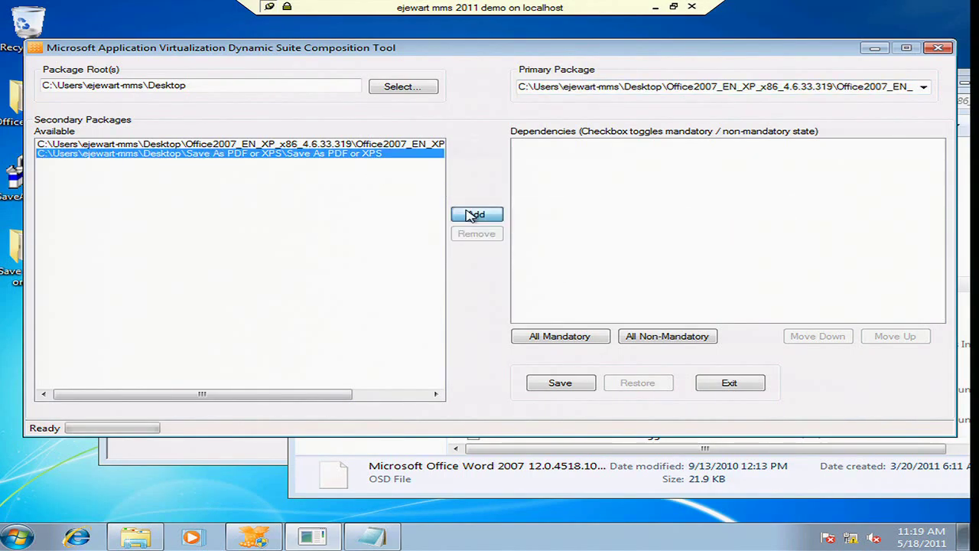
{"action": "left_click", "coordinate": [476, 214]}
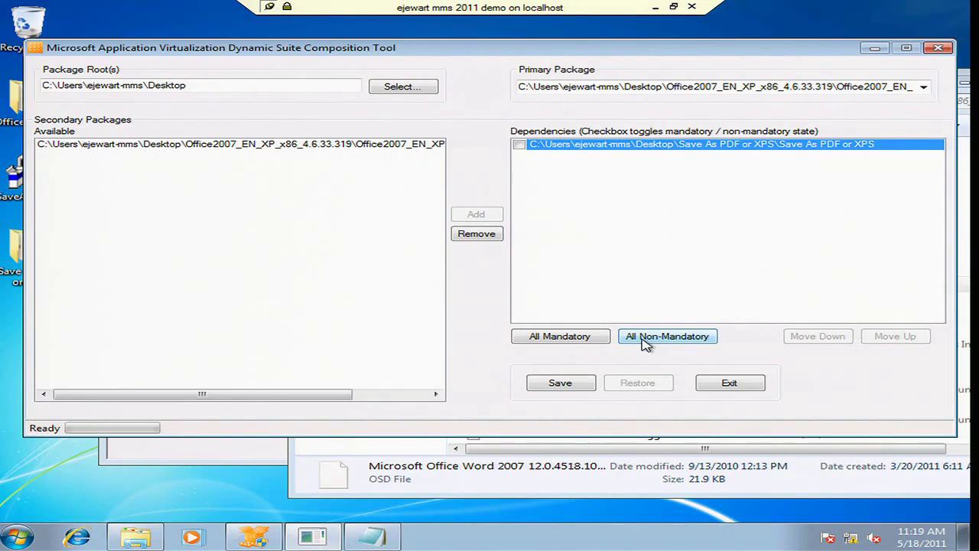
{"action": "left_click", "coordinate": [568, 390]}
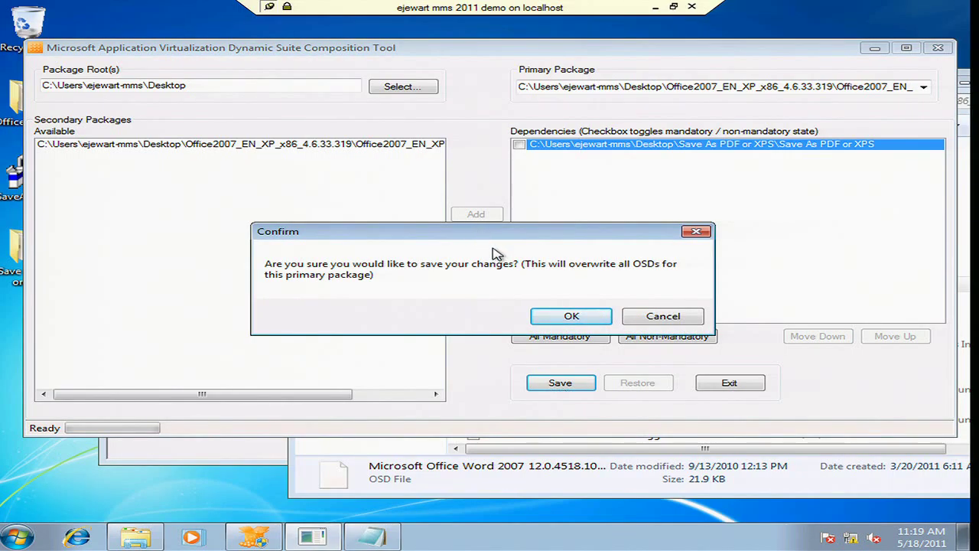
{"action": "left_click", "coordinate": [570, 316]}
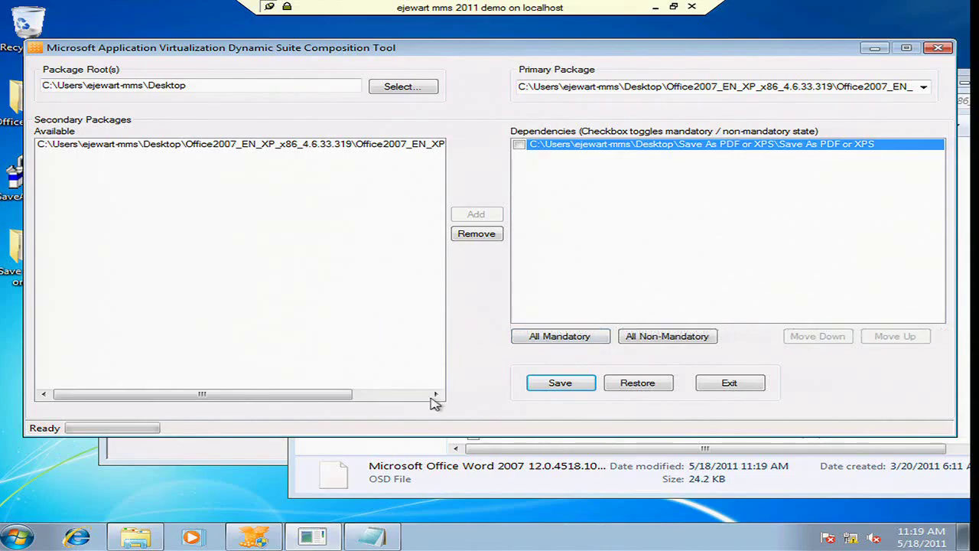
Step: Return to the Office 2007 package folder and locate the updated Microsoft Office Word 2007 OSD file
{"action": "left_click", "coordinate": [504, 454]}
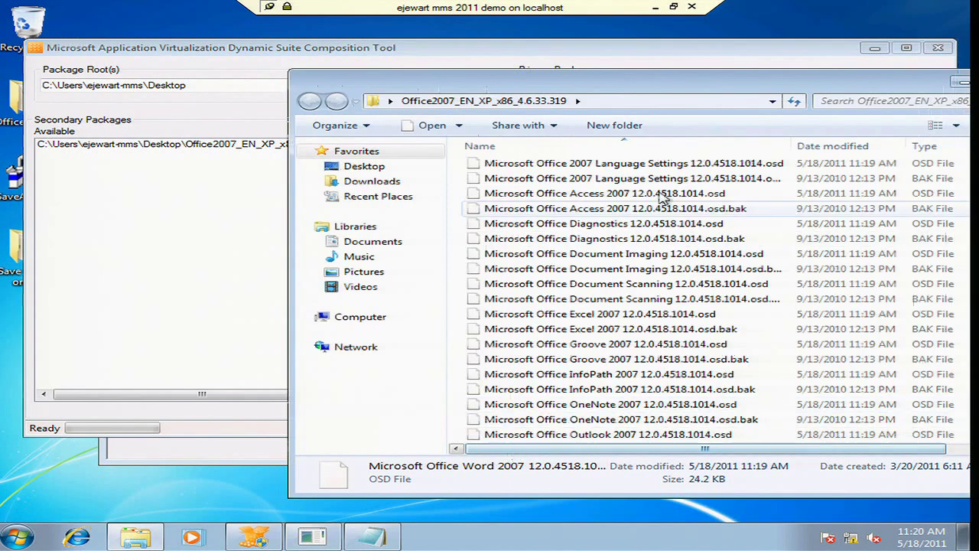
{"action": "left_click", "coordinate": [633, 298]}
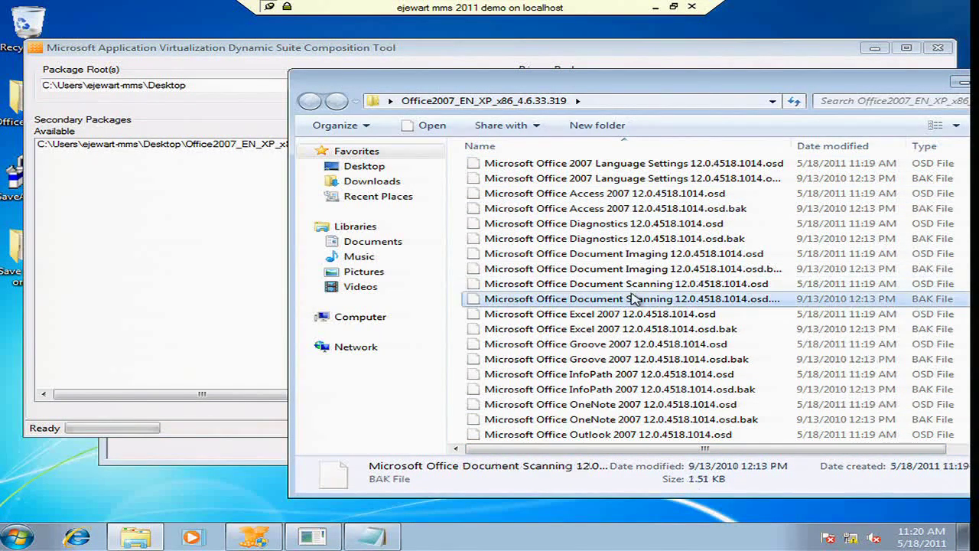
{"action": "key", "text": "Down"}
{"action": "key", "text": "Down"}
{"action": "key", "text": "Down"}
{"action": "key", "text": "Down"}
{"action": "key", "text": "Down"}
{"action": "key", "text": "Down"}
{"action": "key", "text": "Down"}
{"action": "key", "text": "Down"}
{"action": "key", "text": "Down"}
{"action": "key", "text": "Down"}
{"action": "key", "text": "Down"}
{"action": "key", "text": "Down"}
{"action": "key", "text": "Down"}
{"action": "key", "text": "Down"}
{"action": "key", "text": "Down"}
{"action": "key", "text": "Down"}
{"action": "key", "text": "Down"}
{"action": "key", "text": "Down"}
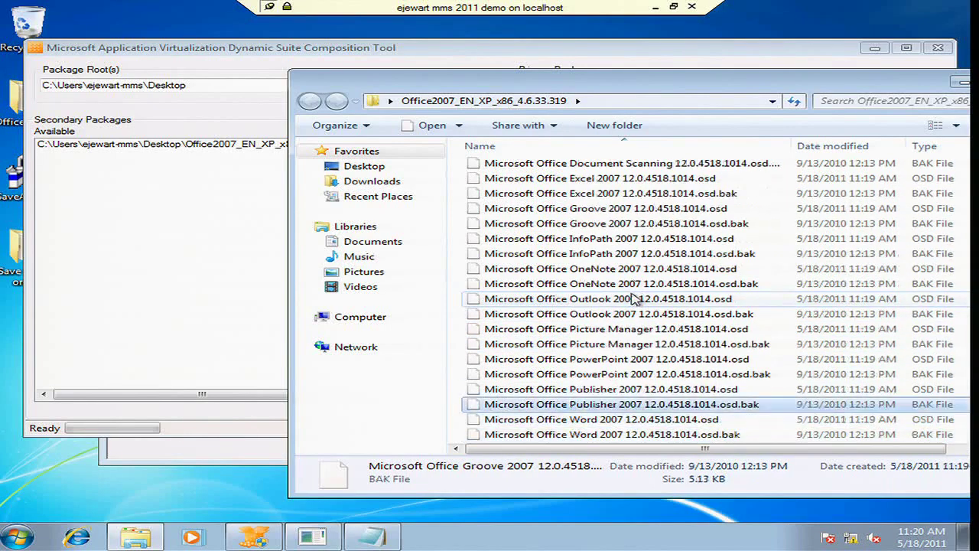
{"action": "key", "text": "Down"}
{"action": "key", "text": "Down"}
{"action": "key", "text": "Up"}
{"action": "key", "text": "Up"}
{"action": "key", "text": "Up"}
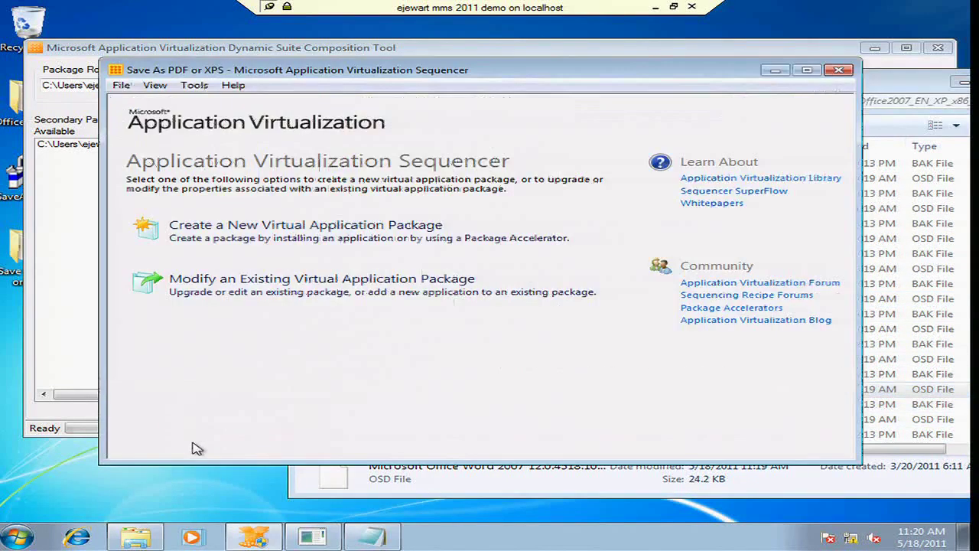
Step: Load the updated Word 2007 OSD file in Notepad and examine the DEPENDENCIES entry for the Save As PDF or XPS package
{"action": "left_click", "coordinate": [193, 445]}
{"action": "key", "text": "alt+Tab"}
{"action": "key", "text": "alt+Tab"}
{"action": "key", "text": "alt+Tab"}
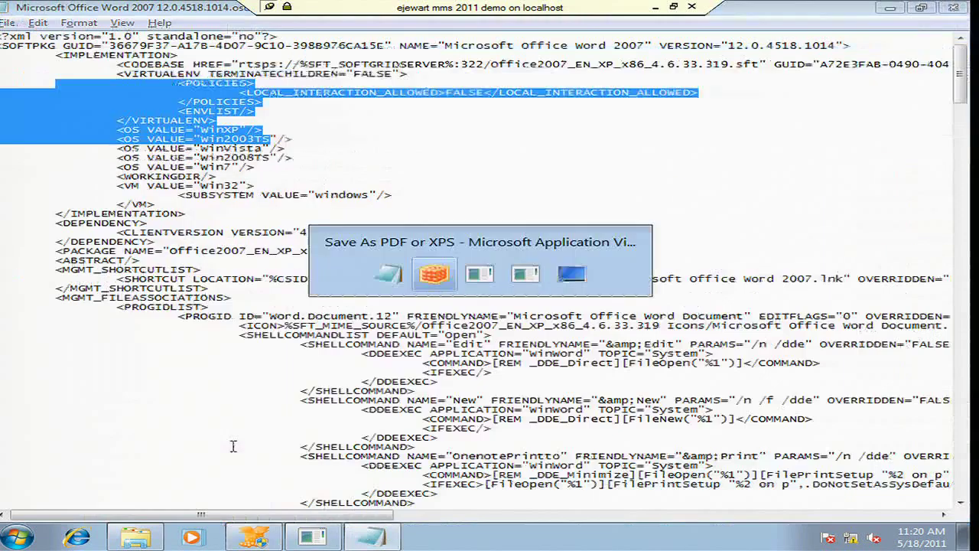
{"action": "key", "text": "alt+Tab"}
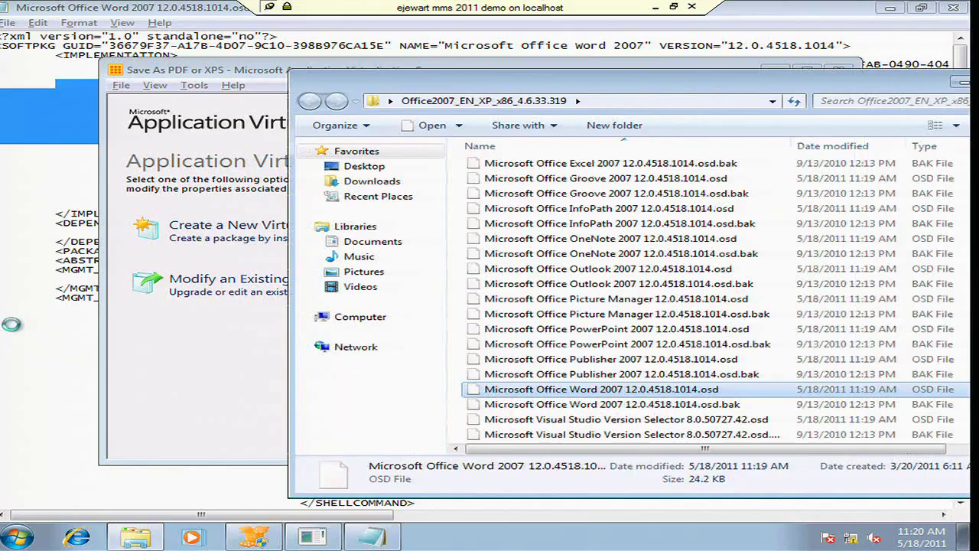
{"action": "left_click", "coordinate": [34, 283]}
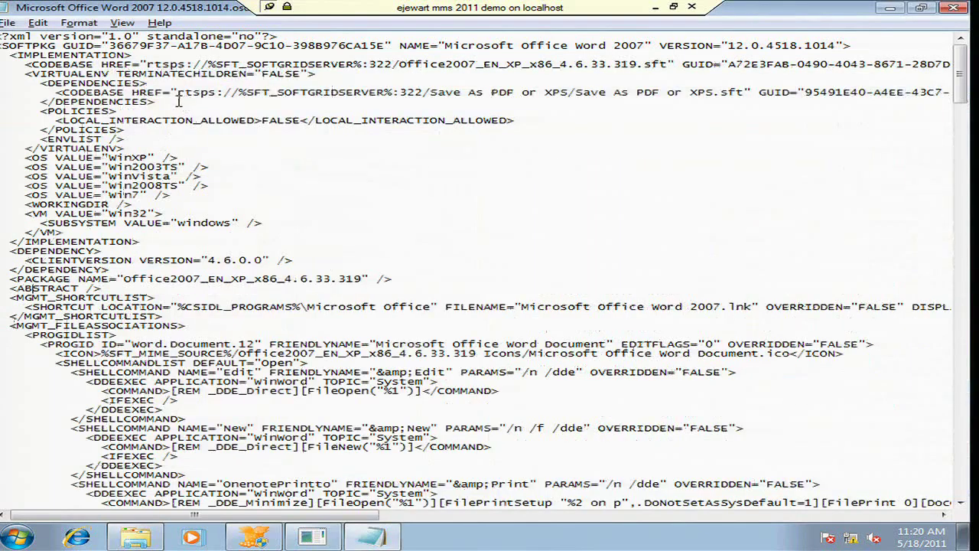
{"action": "left_click_drag", "start_coordinate": [186, 101], "coordinate": [2, 88]}
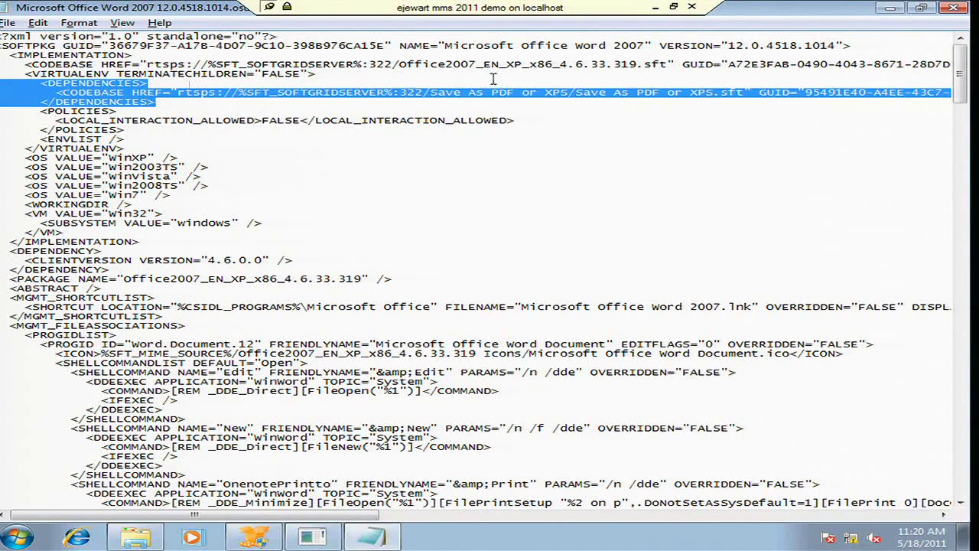
{"action": "left_click_drag", "start_coordinate": [746, 92], "coordinate": [502, 93]}
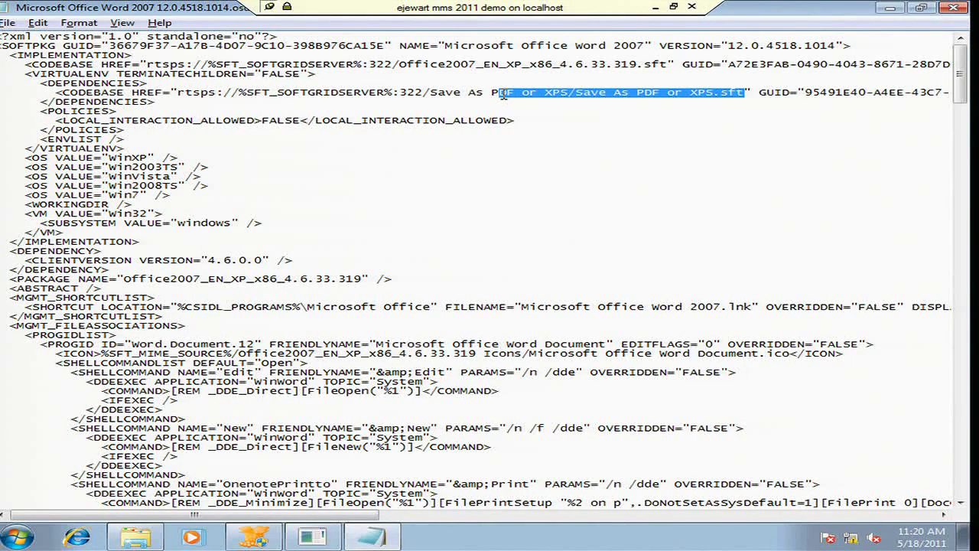
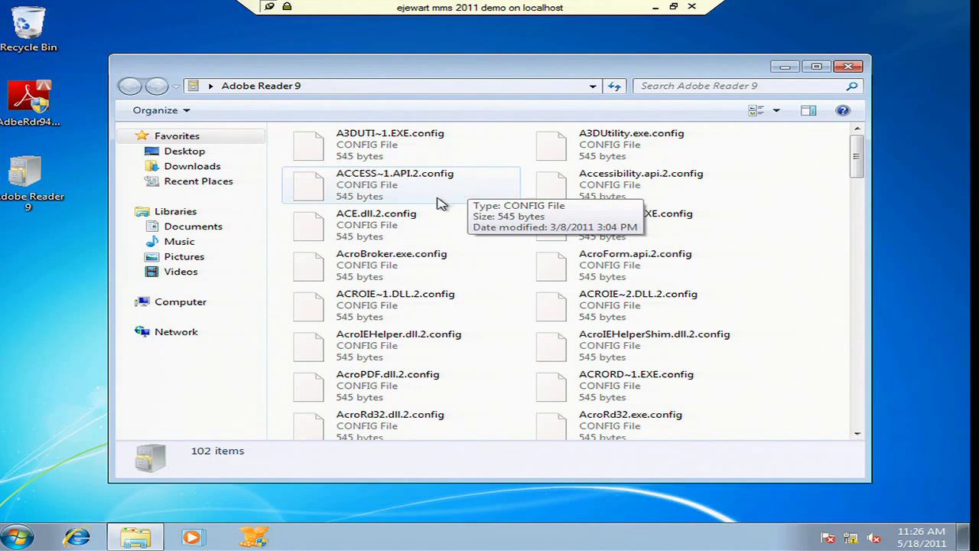
Step: Locate the Readme document among the Adobe Reader 9 cabinet's files, and close the cabinet window
{"action": "left_click", "coordinate": [441, 197]}
{"action": "key", "text": "r"}
{"action": "left_click", "coordinate": [439, 197]}
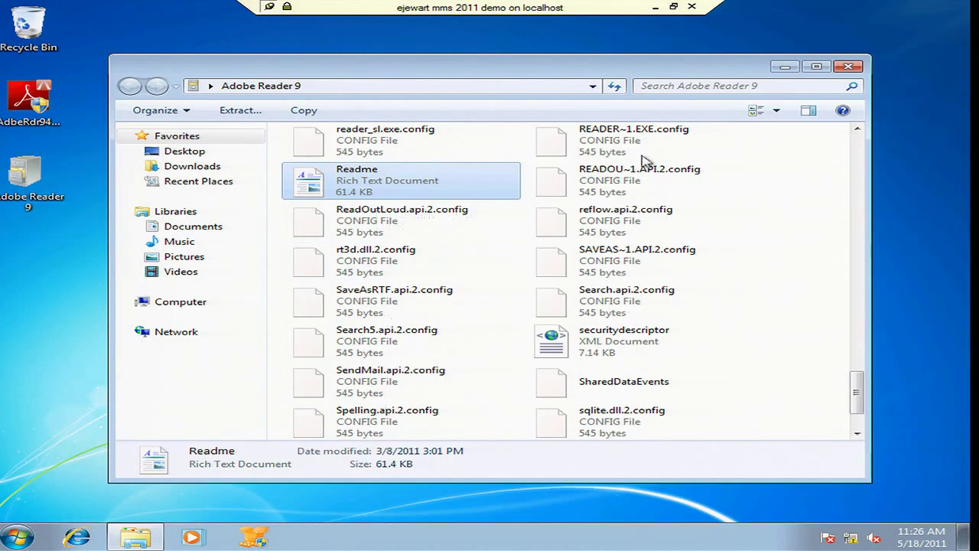
{"action": "left_click", "coordinate": [849, 67]}
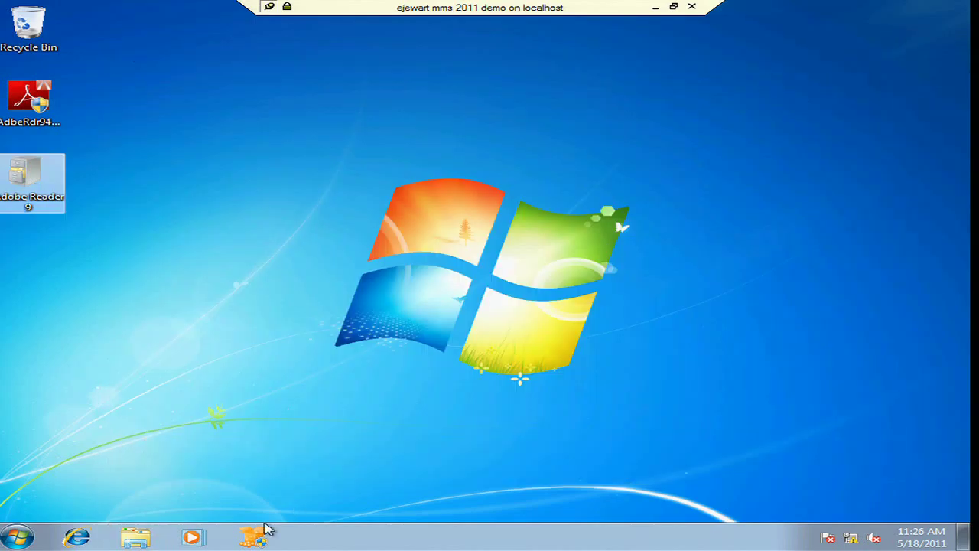
Step: Start the Application Virtualization Sequencer and allow it to make changes to the computer
{"action": "left_click", "coordinate": [230, 544]}
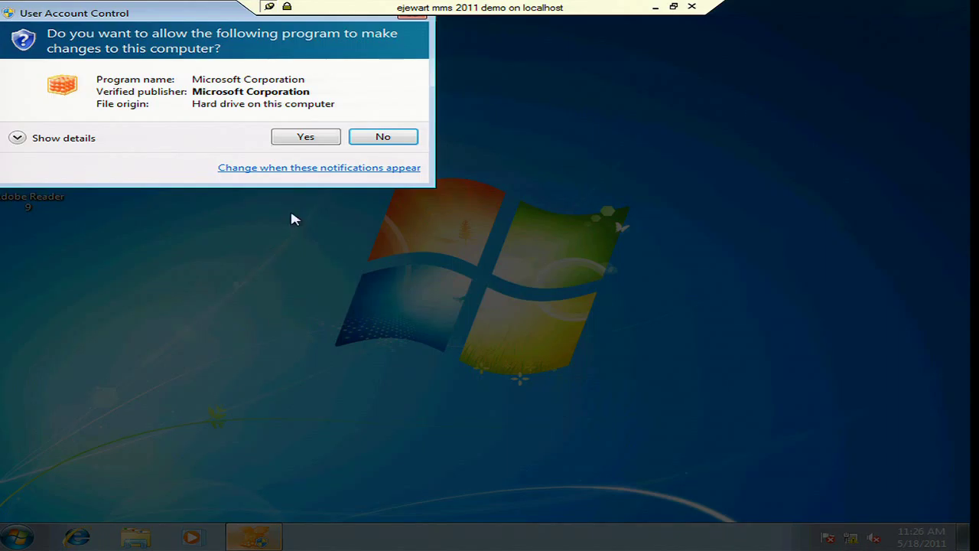
{"action": "left_click", "coordinate": [304, 136]}
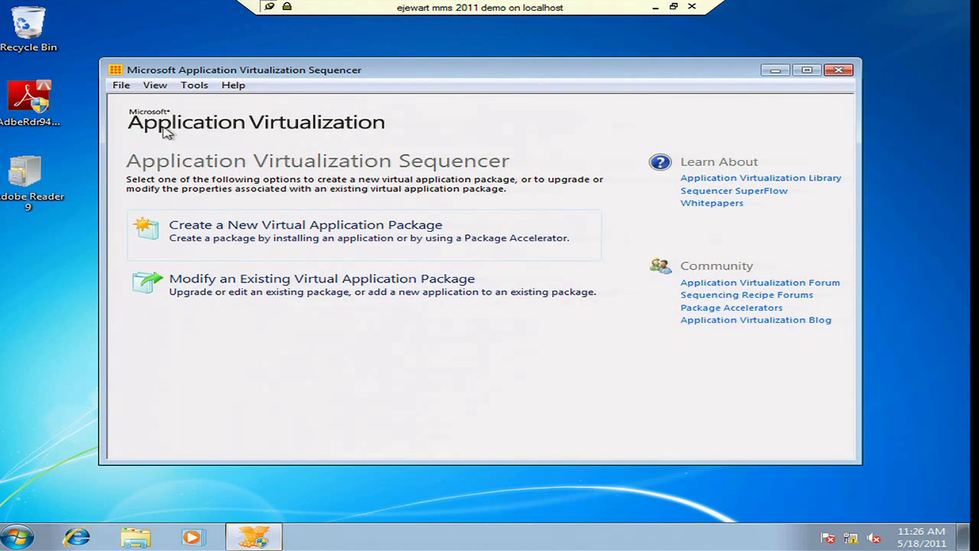
Step: Start a new virtual application package with the Create Package Using a Package Accelerator method
{"action": "left_click", "coordinate": [34, 107]}
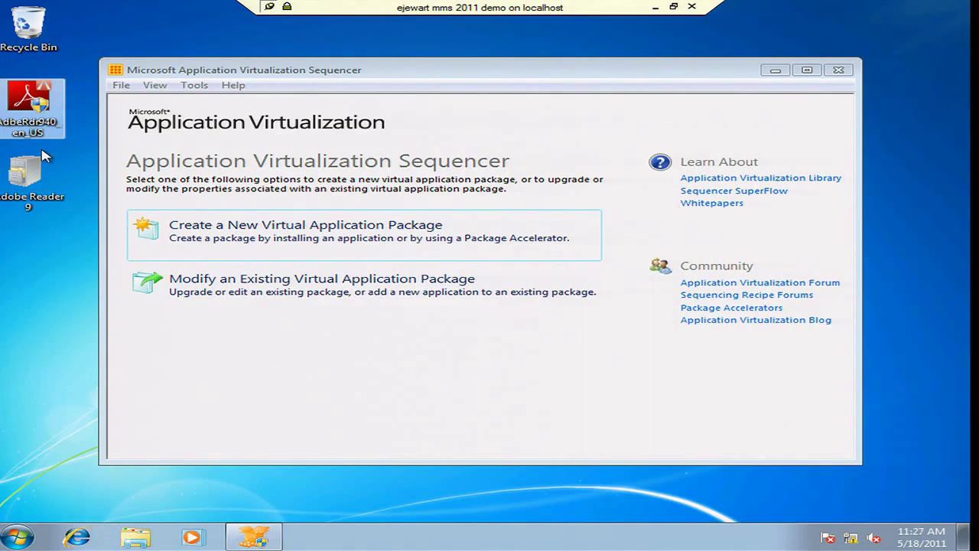
{"action": "left_click", "coordinate": [294, 243]}
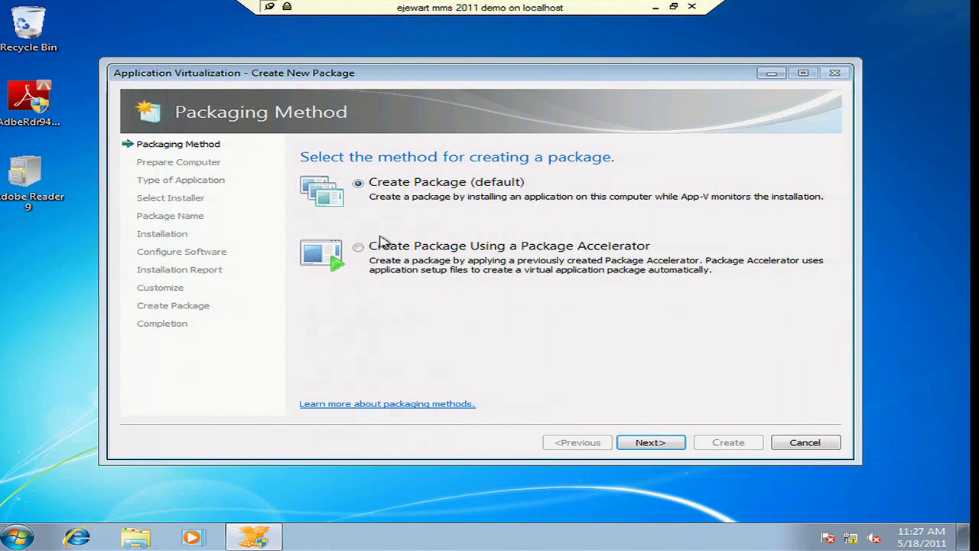
{"action": "left_click", "coordinate": [381, 257]}
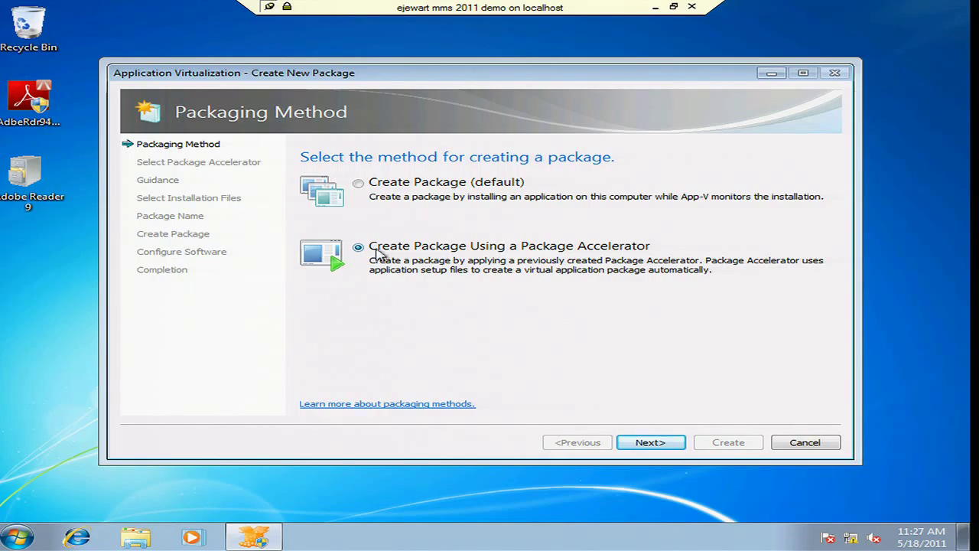
{"action": "left_click", "coordinate": [375, 185]}
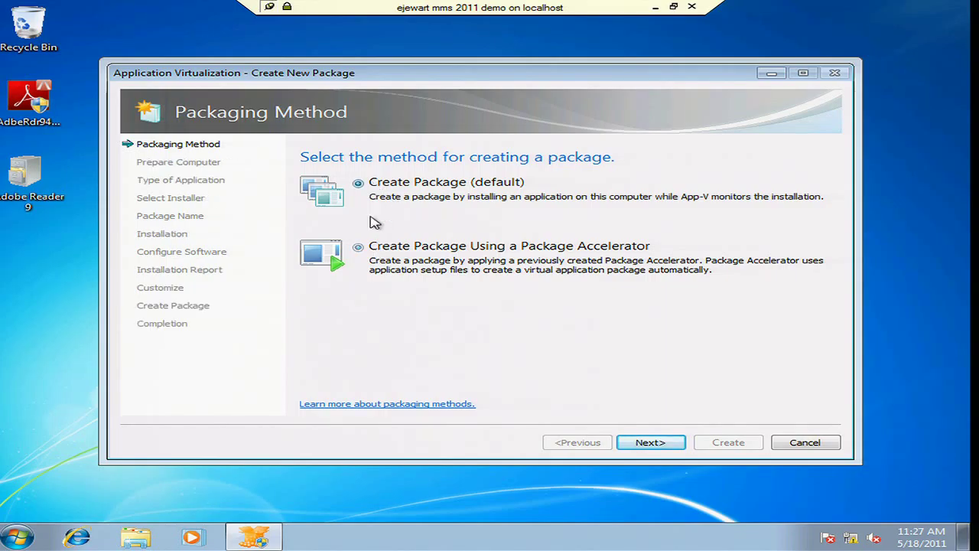
{"action": "left_click", "coordinate": [373, 252]}
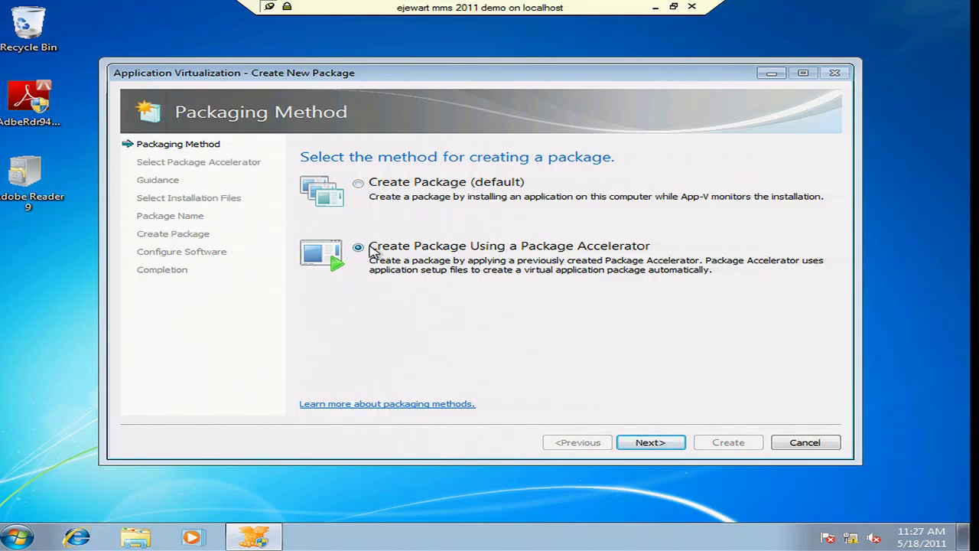
{"action": "left_click", "coordinate": [648, 442]}
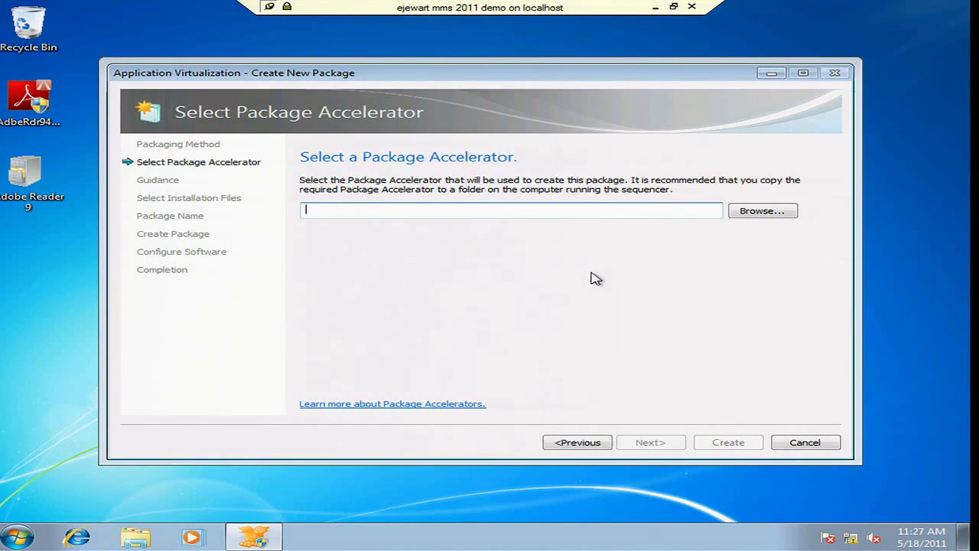
Step: Select Adobe Reader 9.cab from the Desktop as the Package Accelerator and proceed to the guidance page
{"action": "left_click", "coordinate": [763, 213]}
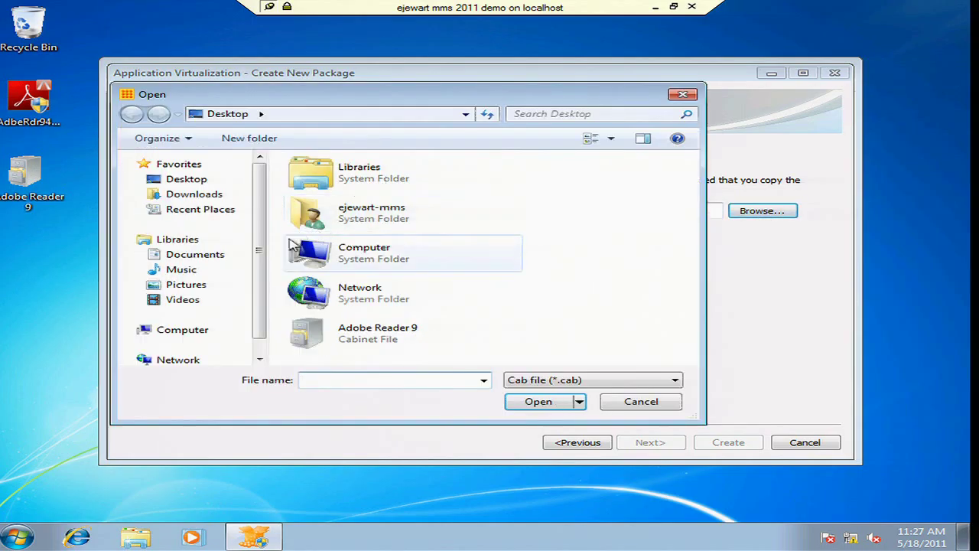
{"action": "left_click", "coordinate": [352, 345]}
{"action": "left_click", "coordinate": [538, 404]}
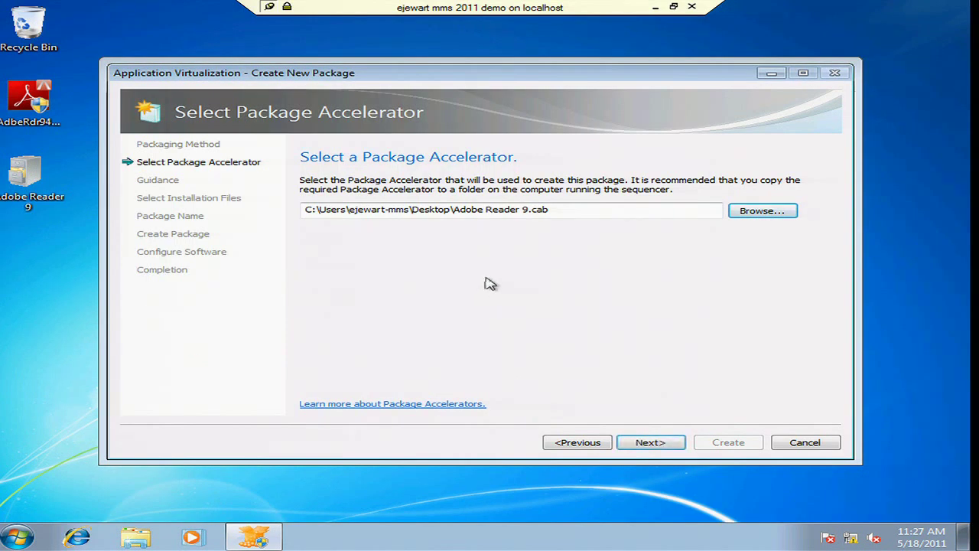
{"action": "left_click_drag", "start_coordinate": [555, 212], "coordinate": [207, 227]}
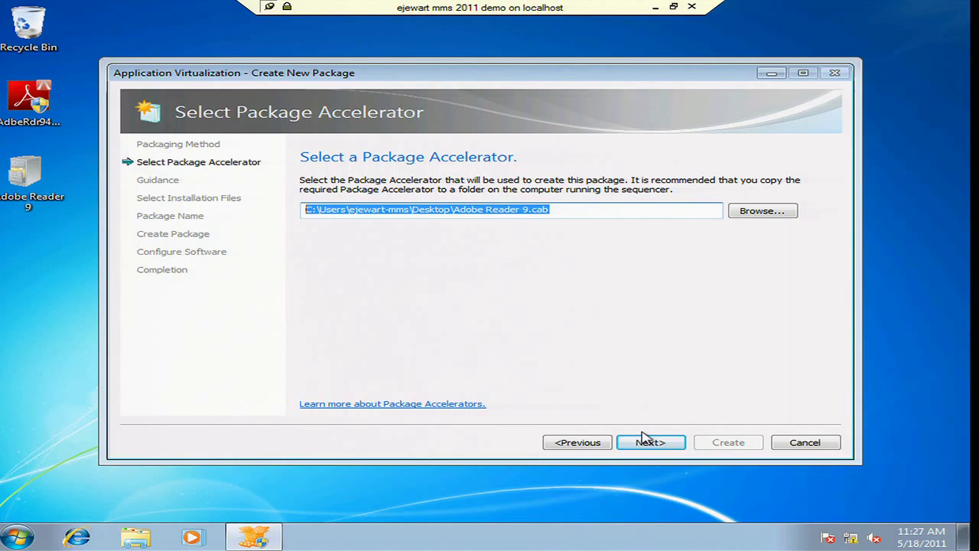
{"action": "left_click", "coordinate": [670, 449]}
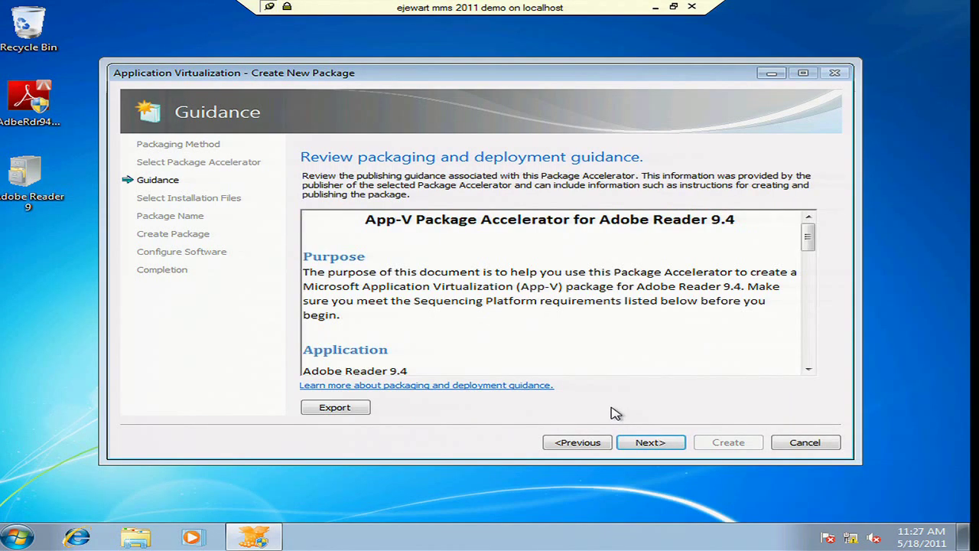
Step: Find the MSI extraction command in the packaging guidance and copy AdbeRdr940_en_US.exe -nos_o"Reader94" -nos_ne
{"action": "left_click", "coordinate": [638, 302]}
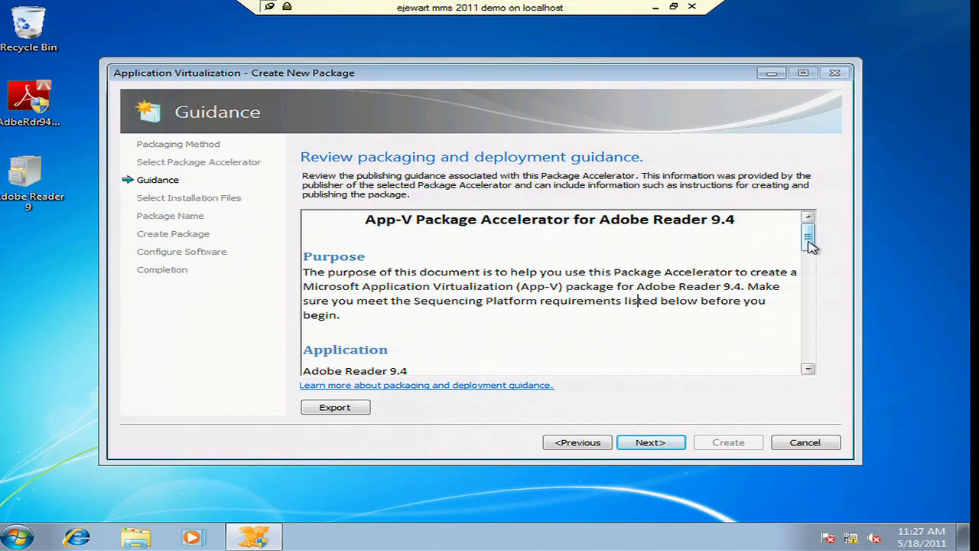
{"action": "left_click_drag", "start_coordinate": [809, 239], "coordinate": [813, 316]}
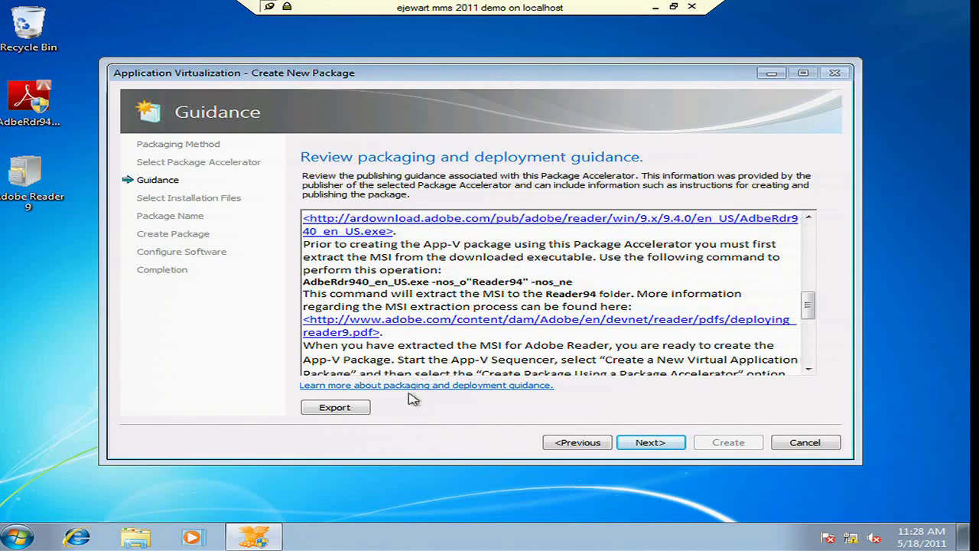
{"action": "left_click", "coordinate": [359, 406]}
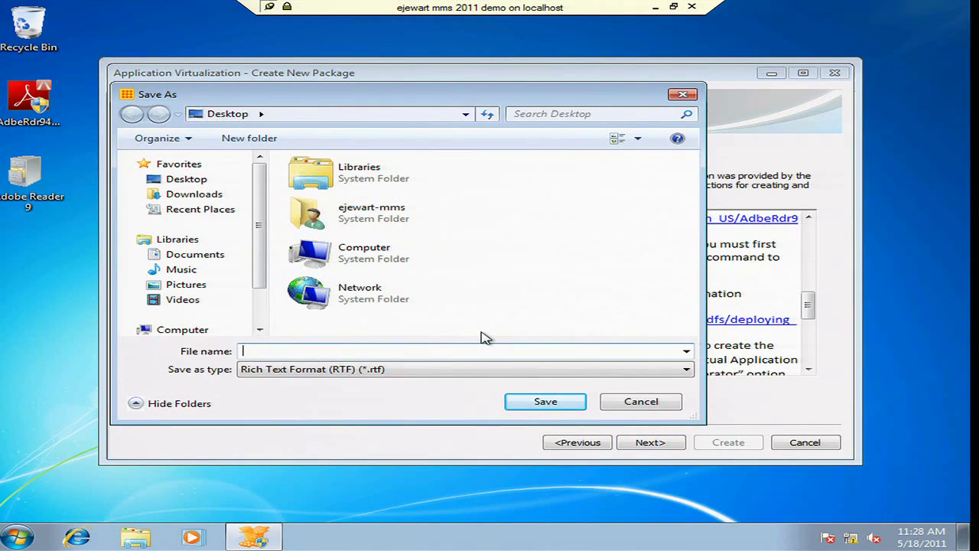
{"action": "left_click", "coordinate": [641, 409]}
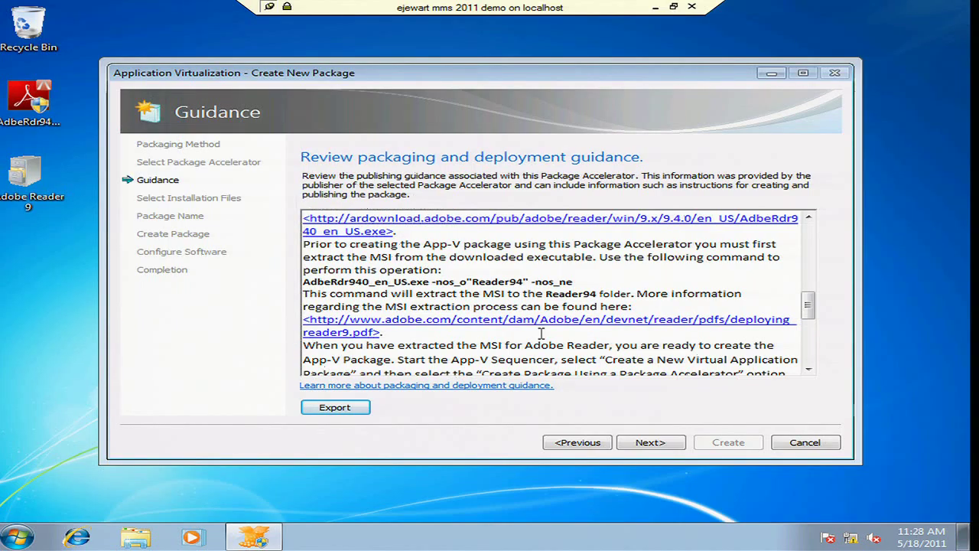
{"action": "left_click_drag", "start_coordinate": [572, 282], "coordinate": [308, 284]}
{"action": "key", "text": "cmd+c"}
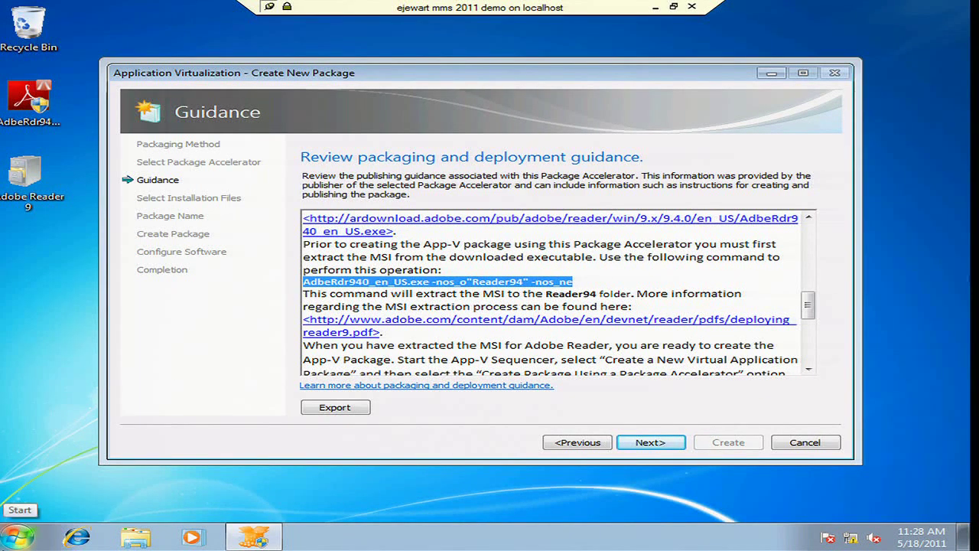
Step: Start a command prompt, change to the Desktop folder with pushd, and clear the screen
{"action": "left_click", "coordinate": [17, 536]}
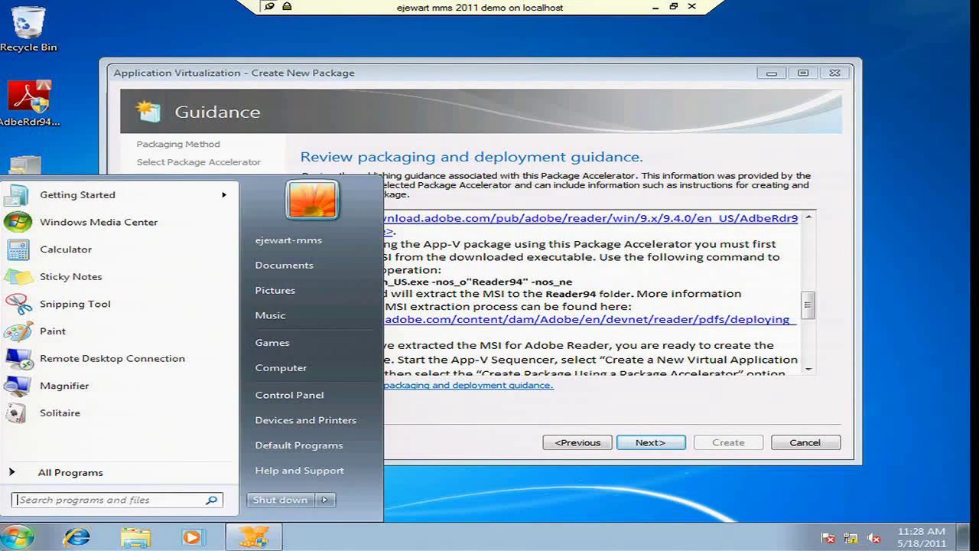
{"action": "type", "text": "cmd"}
{"action": "key", "text": "Return"}
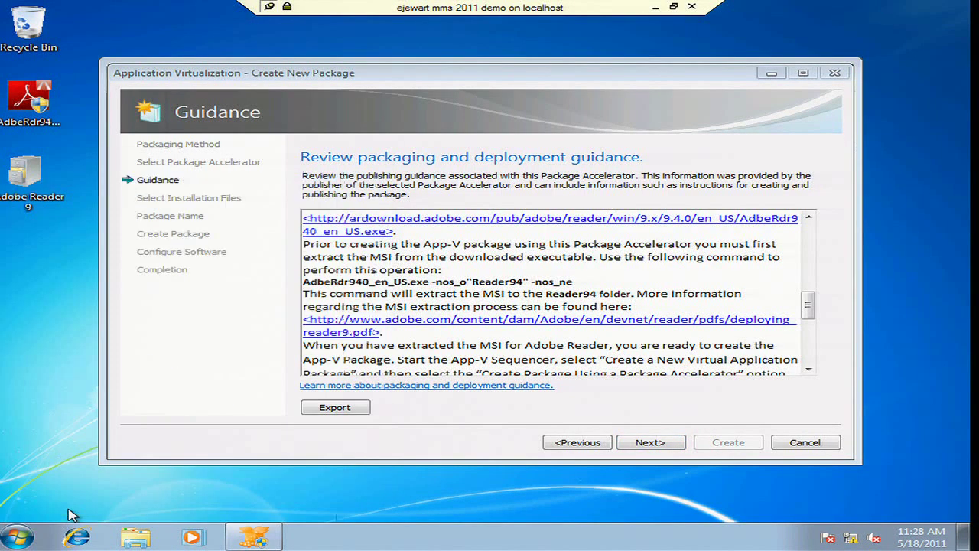
{"action": "type", "text": "pushd des"}
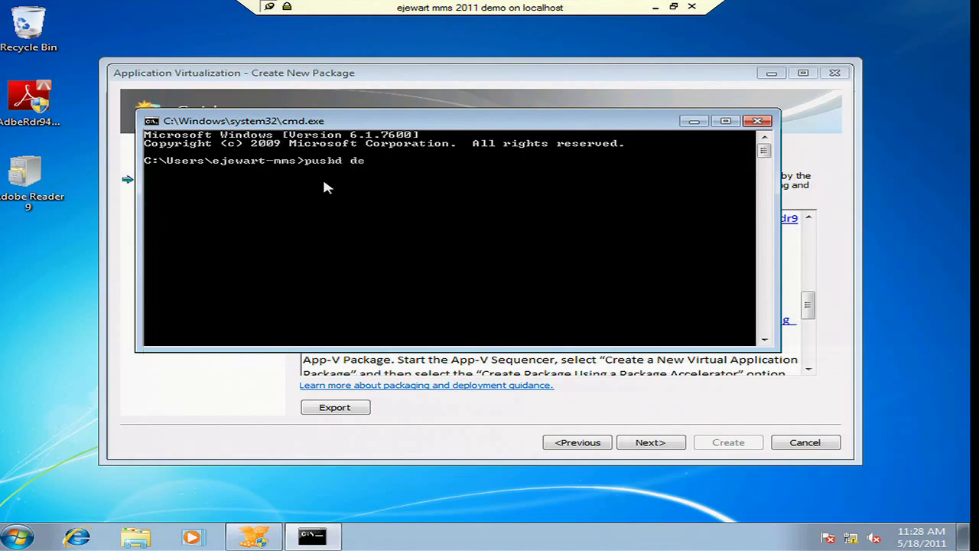
{"action": "key", "text": "Tab"}
{"action": "key", "text": "Return"}
{"action": "type", "text": "cls"}
{"action": "key", "text": "Return"}
Step: Run the copied AdbeRdr940_en_US.exe extraction command and allow Adobe Reader 9 to make changes to the computer
{"action": "right_click", "coordinate": [323, 182]}
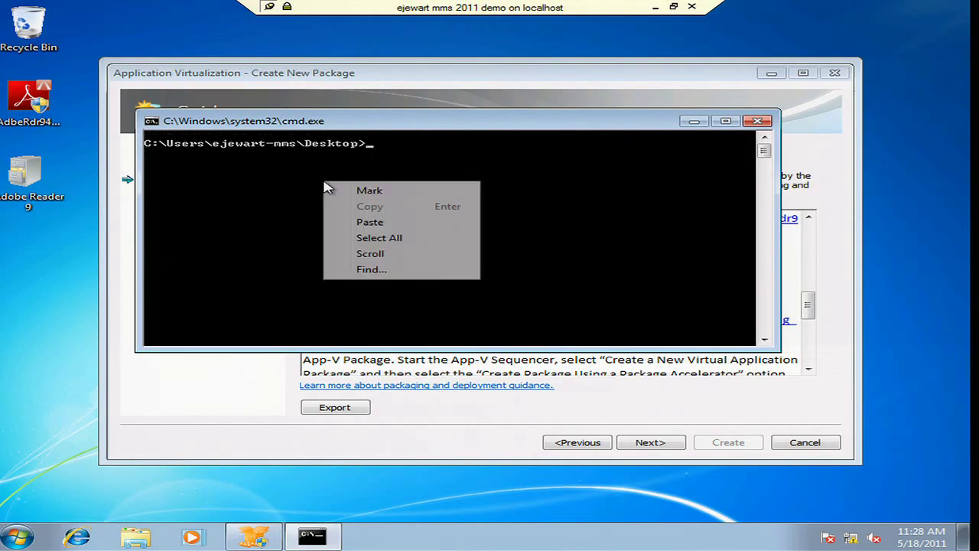
{"action": "left_click", "coordinate": [369, 221]}
{"action": "key", "text": "Return"}
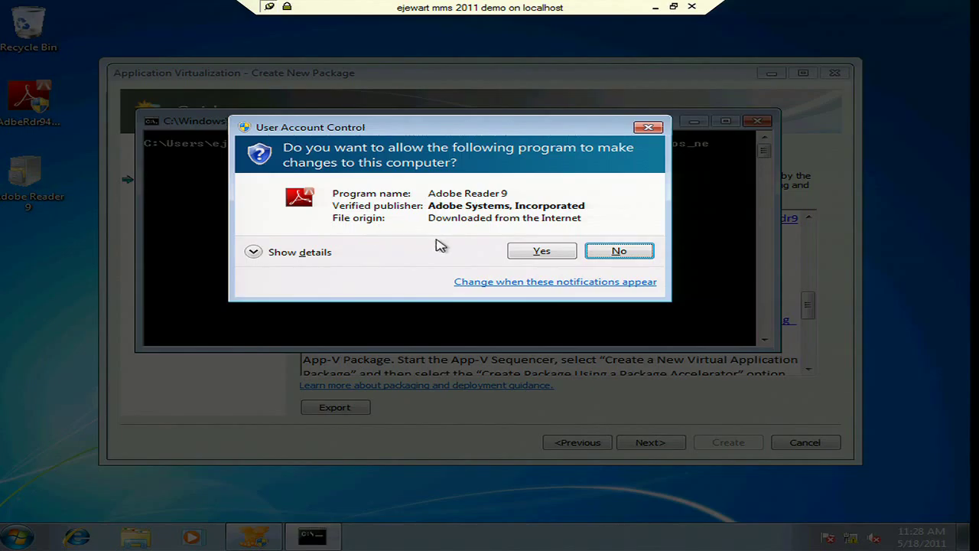
{"action": "left_click", "coordinate": [524, 252]}
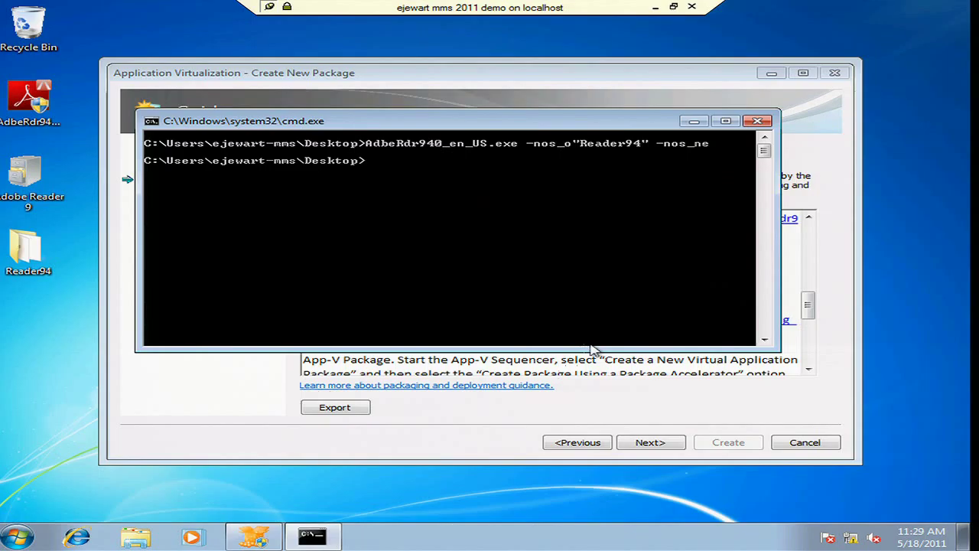
Step: Return to the package wizard and choose the Desktop's Reader94 folder as the source of the installation files
{"action": "left_click", "coordinate": [572, 358]}
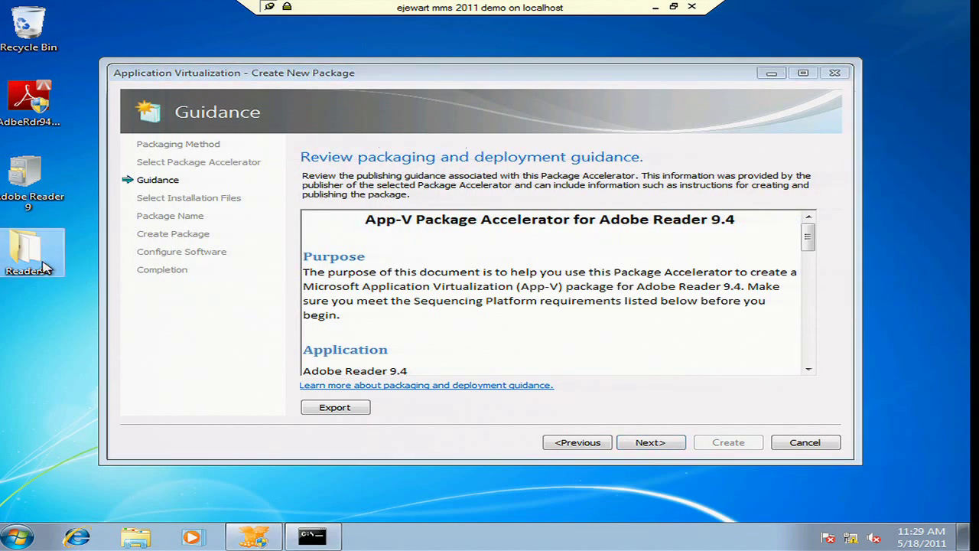
{"action": "left_click", "coordinate": [646, 445]}
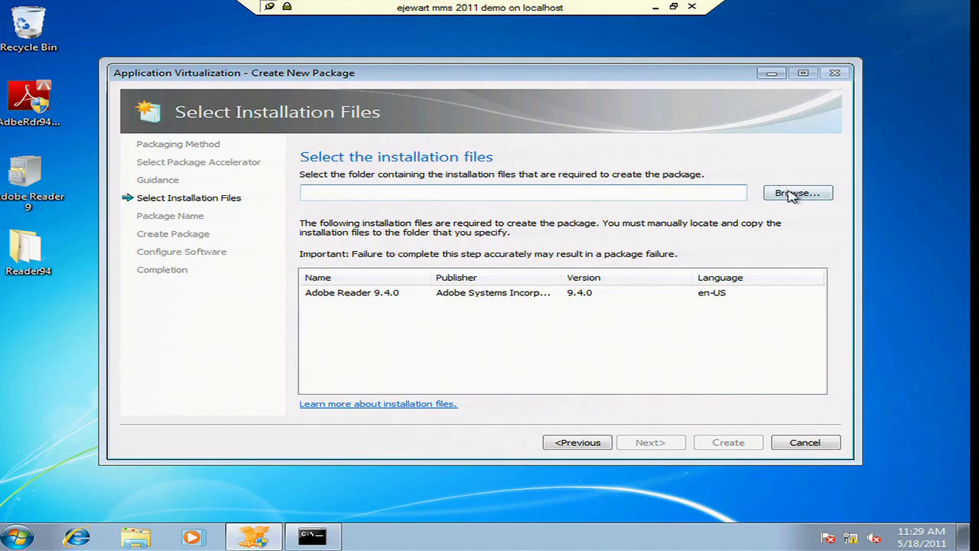
{"action": "left_click", "coordinate": [794, 195]}
{"action": "left_click", "coordinate": [348, 341]}
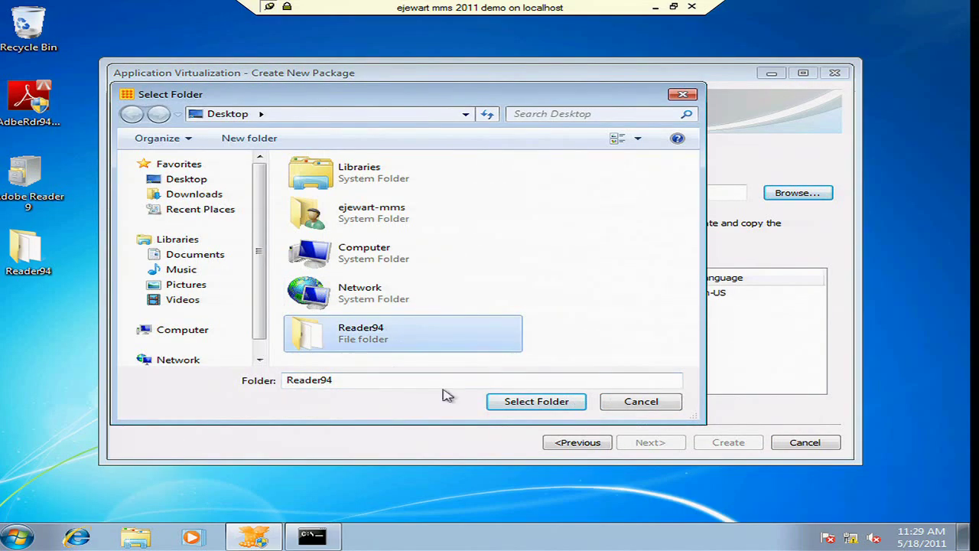
{"action": "left_click", "coordinate": [541, 402]}
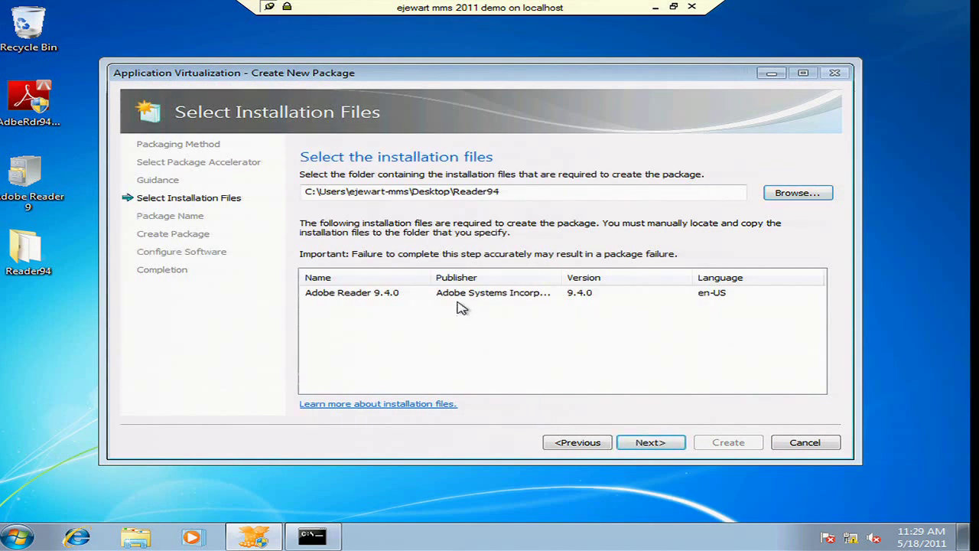
{"action": "left_click", "coordinate": [469, 301]}
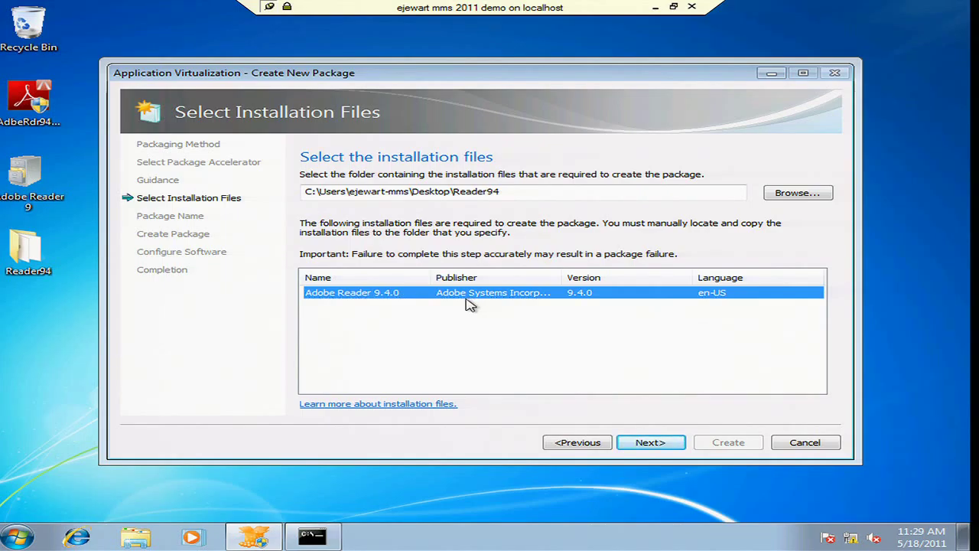
{"action": "left_click", "coordinate": [640, 442]}
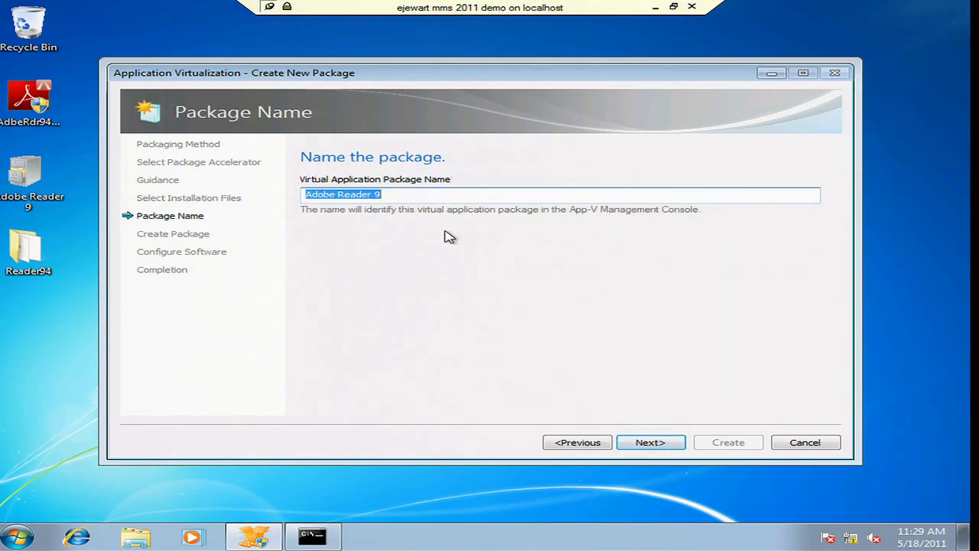
Step: Keep the package name Adobe Reader 9 and create the compressed package in the default save location
{"action": "left_click", "coordinate": [649, 443]}
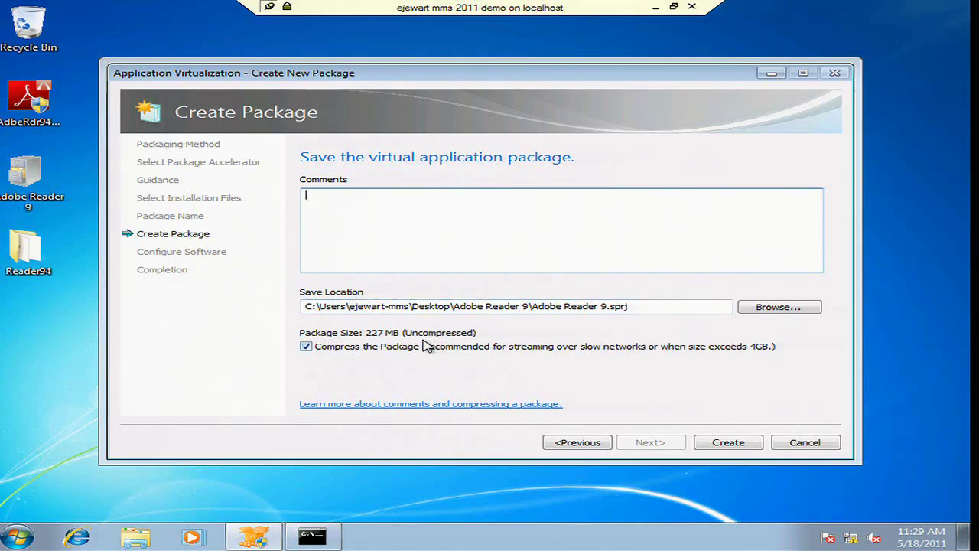
{"action": "left_click", "coordinate": [728, 443]}
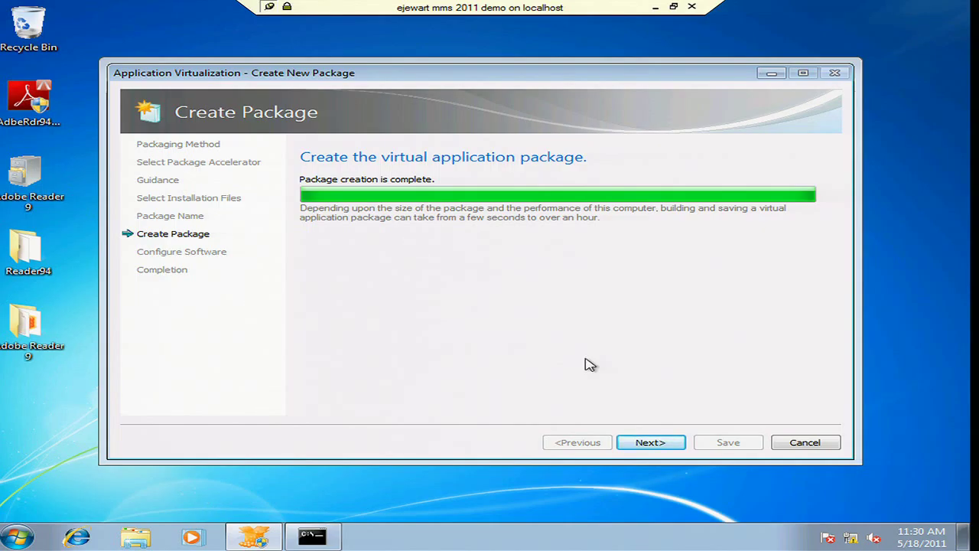
{"action": "left_click", "coordinate": [645, 445]}
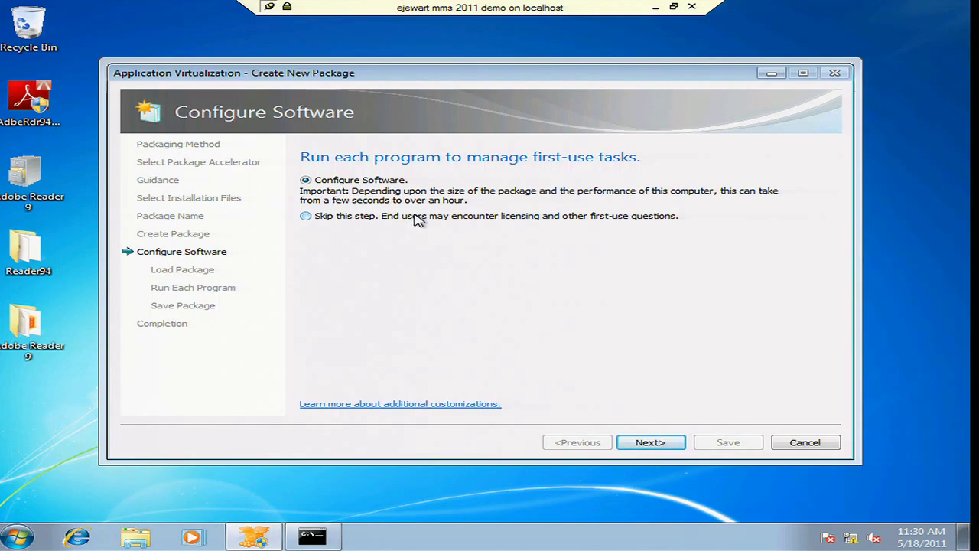
Step: Skip the first-use software configuration, complete the package, and close the wizard
{"action": "left_click", "coordinate": [415, 217]}
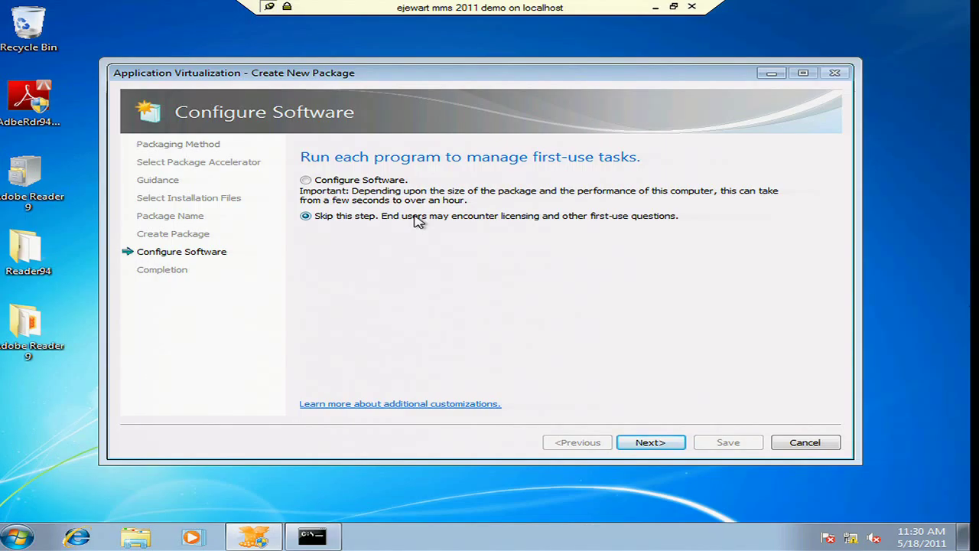
{"action": "left_click", "coordinate": [656, 448]}
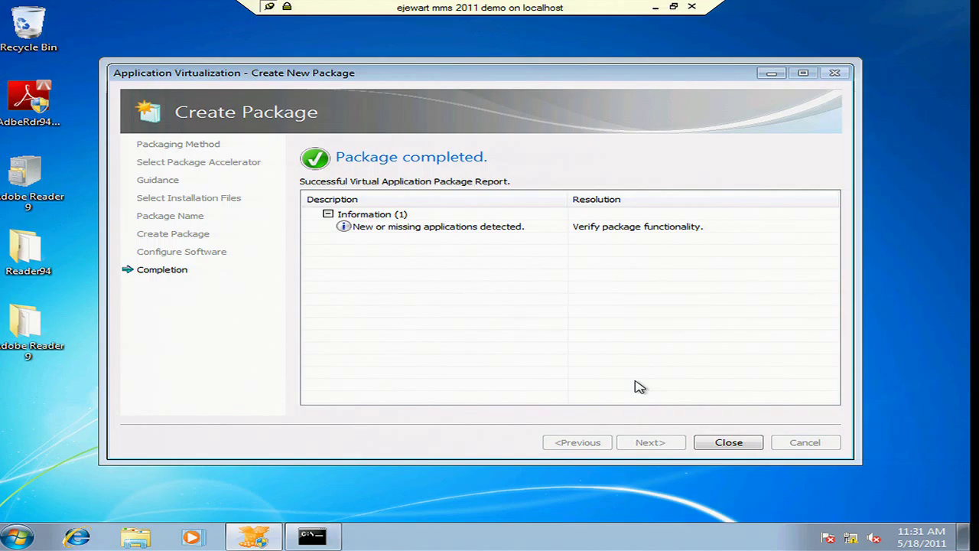
{"action": "left_click", "coordinate": [727, 444]}
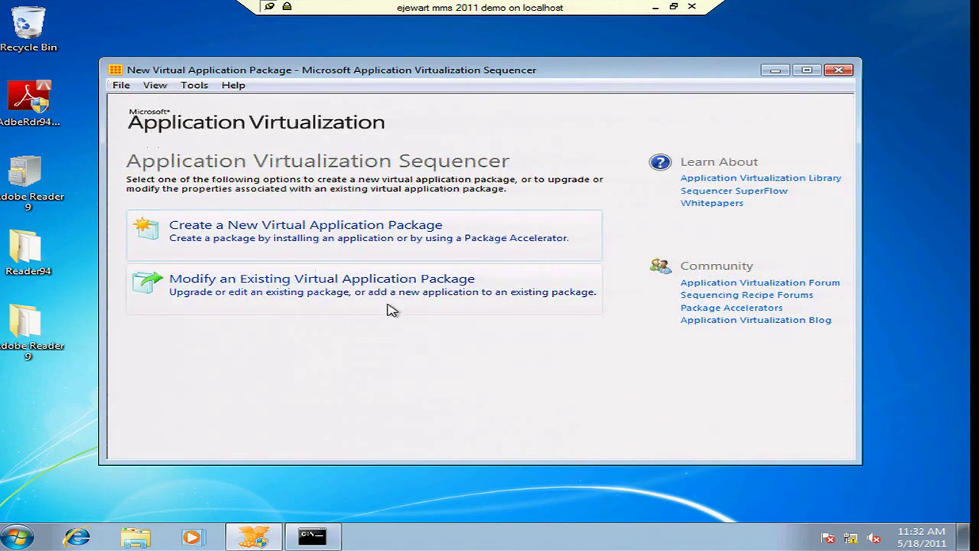
Step: Open the new Adobe Reader 9 package folder on the Desktop and examine its SPRJ, SFT, manifest and report files
{"action": "double_click", "coordinate": [29, 342]}
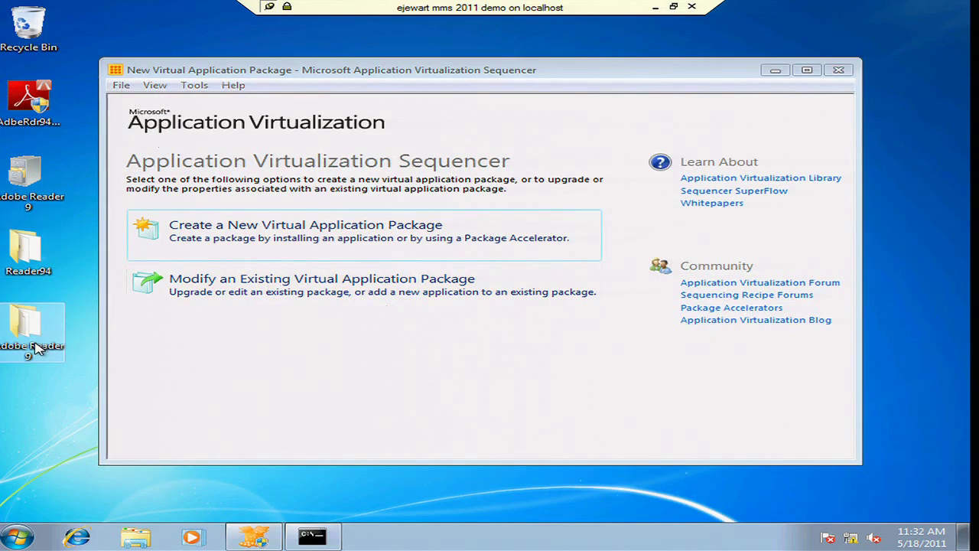
{"action": "left_click", "coordinate": [373, 197]}
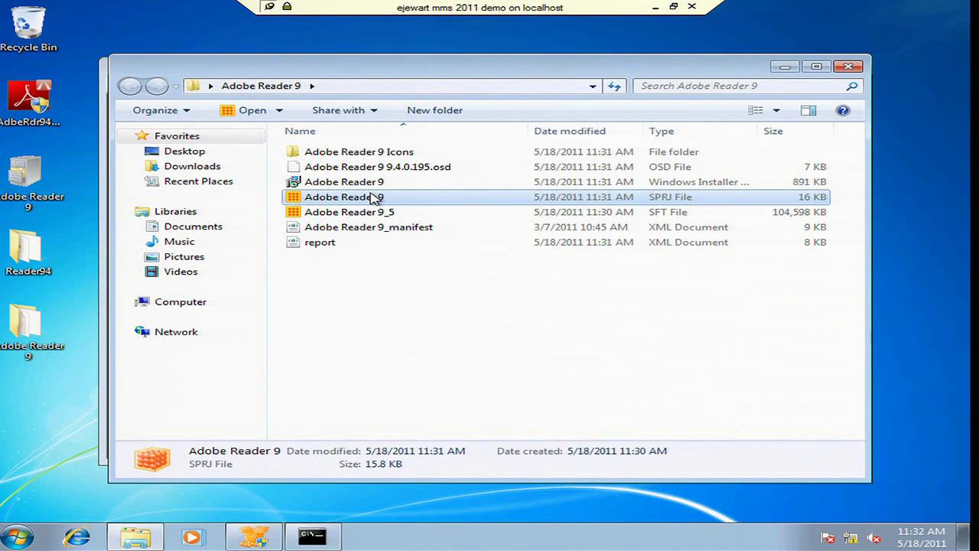
{"action": "key", "text": "Down"}
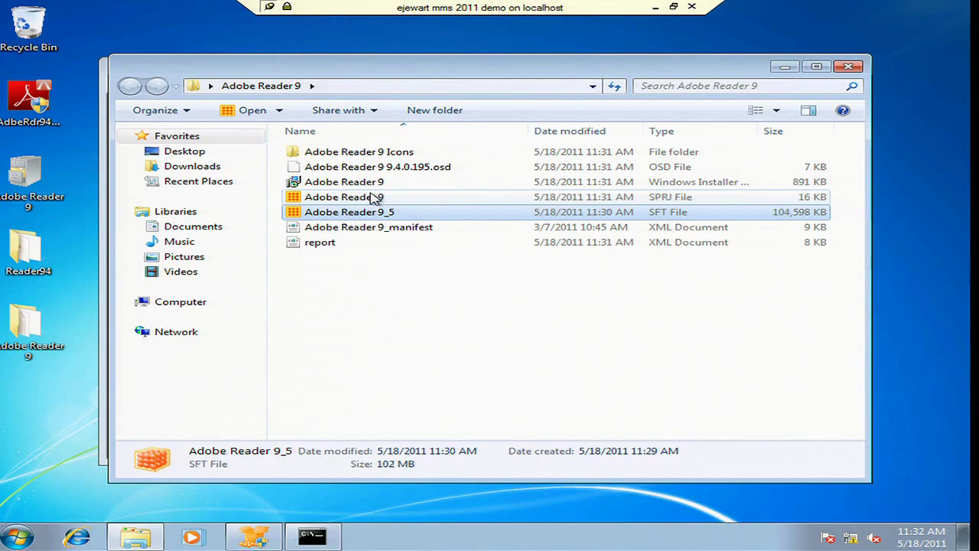
{"action": "key", "text": "Down"}
{"action": "key", "text": "Up"}
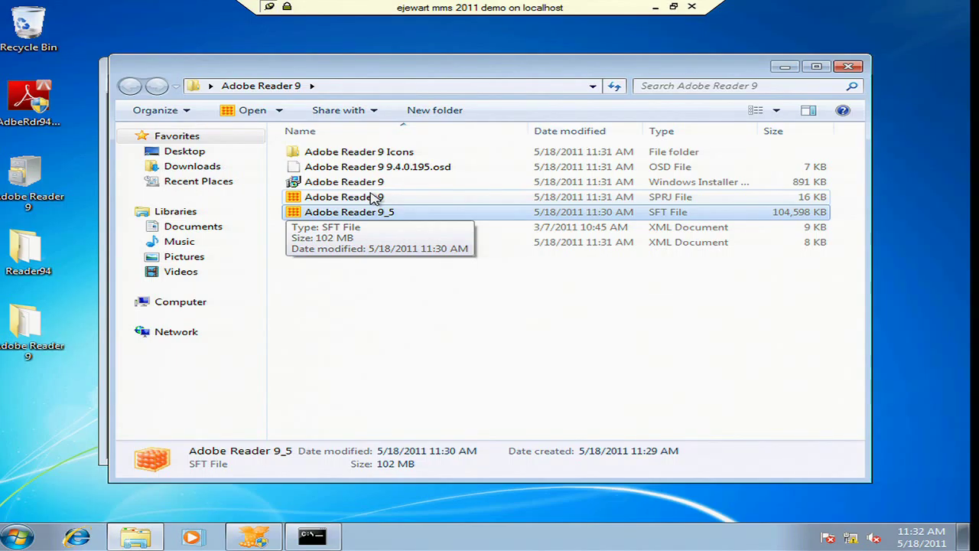
{"action": "left_click", "coordinate": [407, 250]}
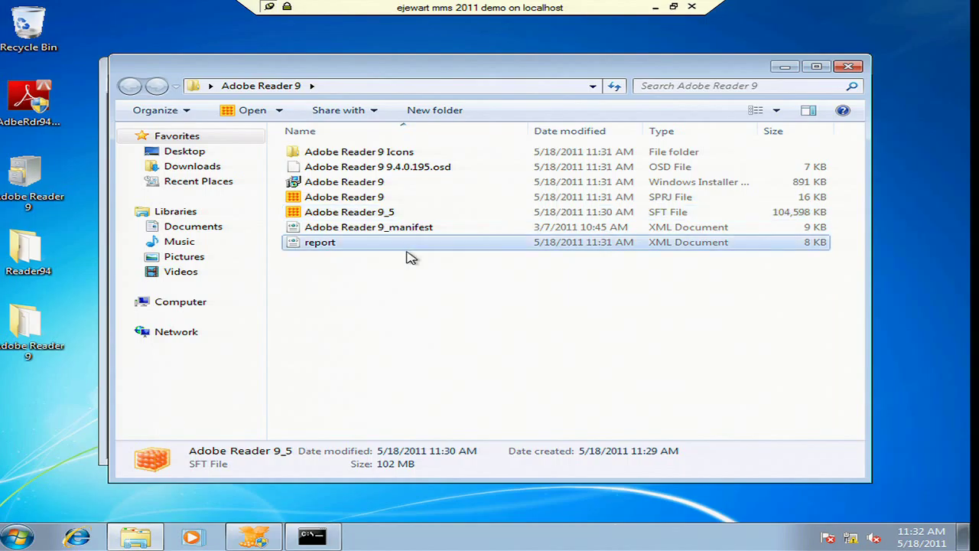